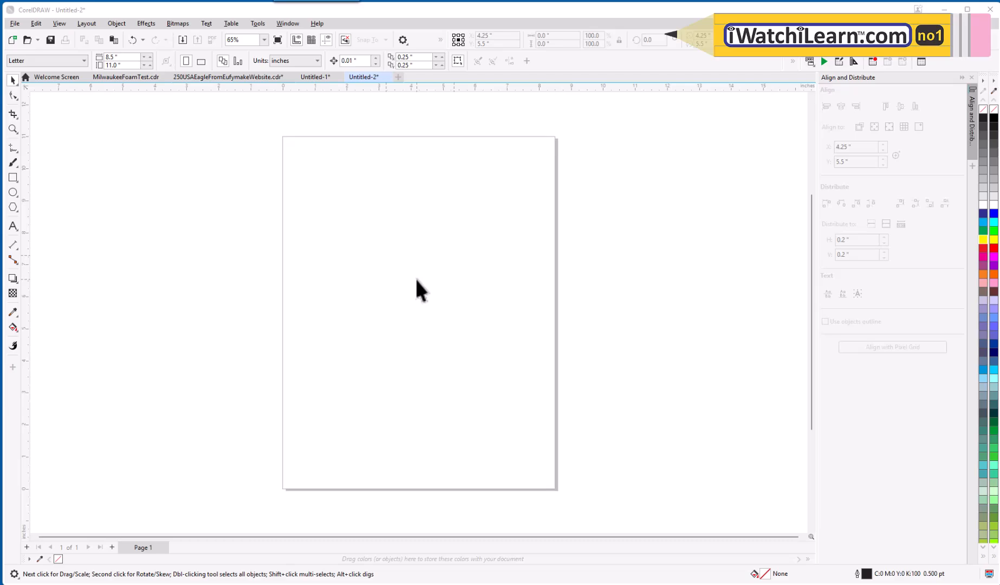
- Draw a rectangle about 1.58 by 1.21 inches on the page's upper part and an ellipse about 1.5 by 1.37 inches below it
{"action": "left_click", "coordinate": [13, 178]}
{"action": "left_click_drag", "start_coordinate": [318, 195], "coordinate": [369, 234]}
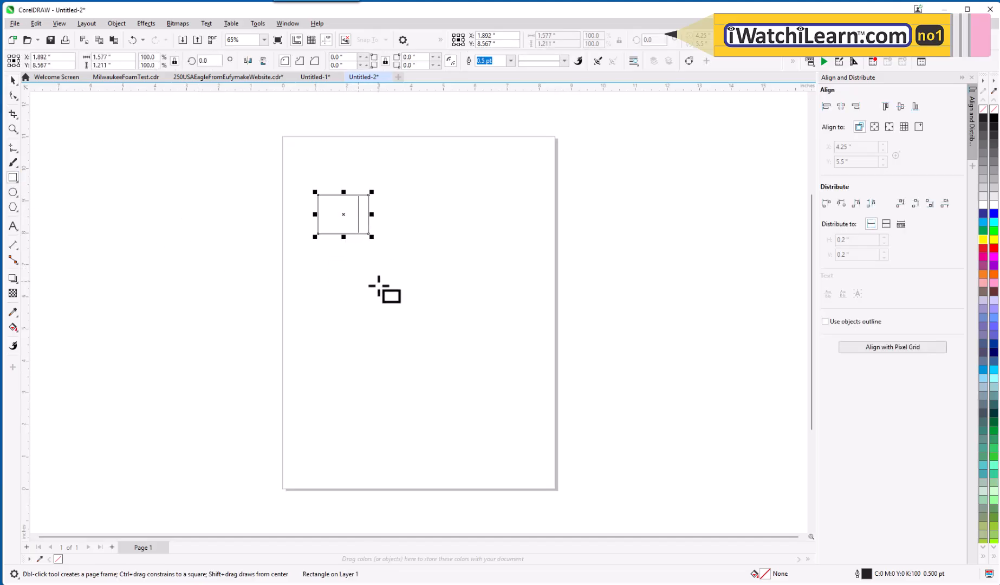
{"action": "left_click", "coordinate": [13, 192]}
{"action": "left_click_drag", "start_coordinate": [323, 274], "coordinate": [377, 323]}
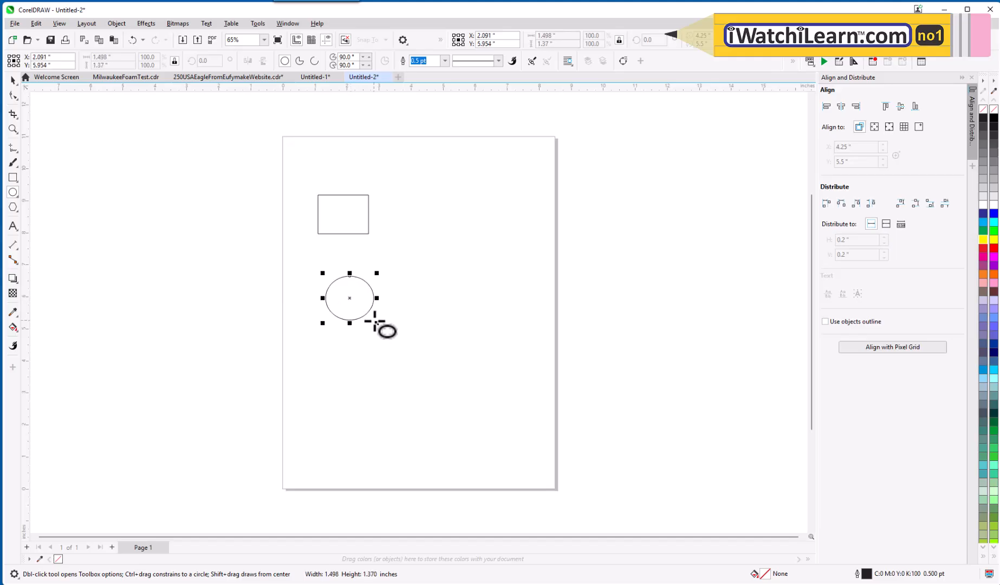
{"action": "left_click", "coordinate": [13, 81]}
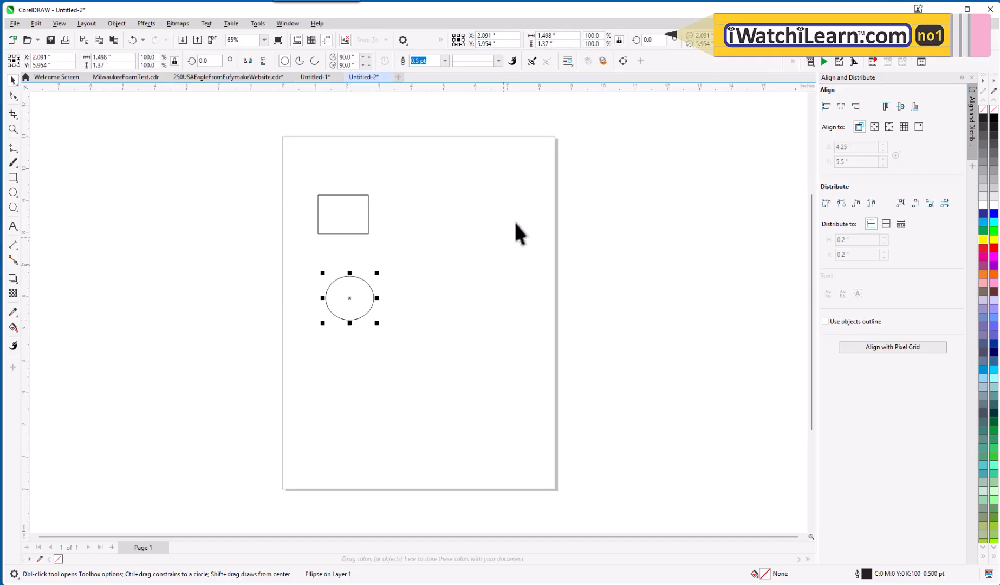
{"action": "left_click", "coordinate": [503, 241]}
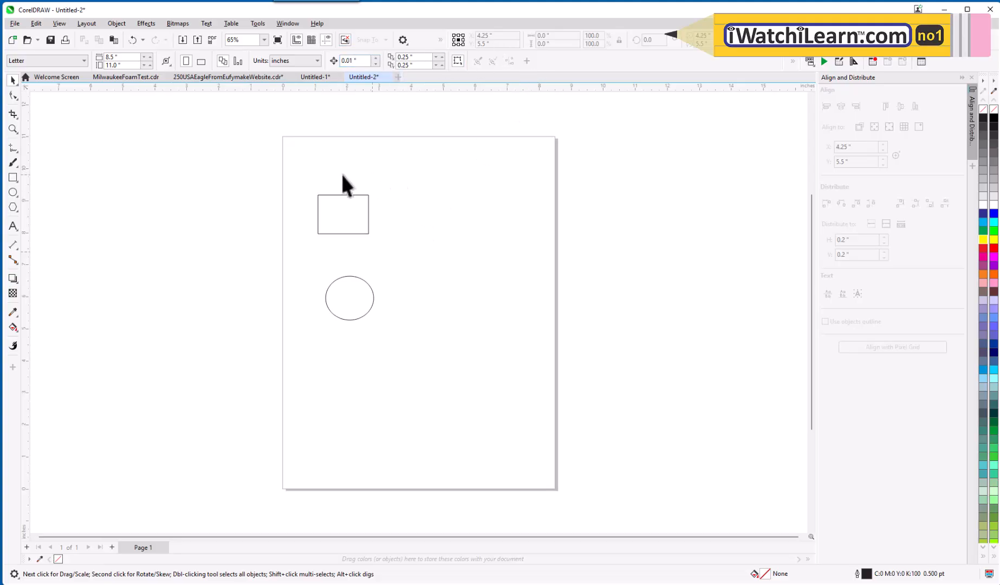
- Select the rectangle and ellipse together, and resize the property bar against the neighbouring toolbar
{"action": "left_click_drag", "start_coordinate": [287, 152], "coordinate": [435, 371]}
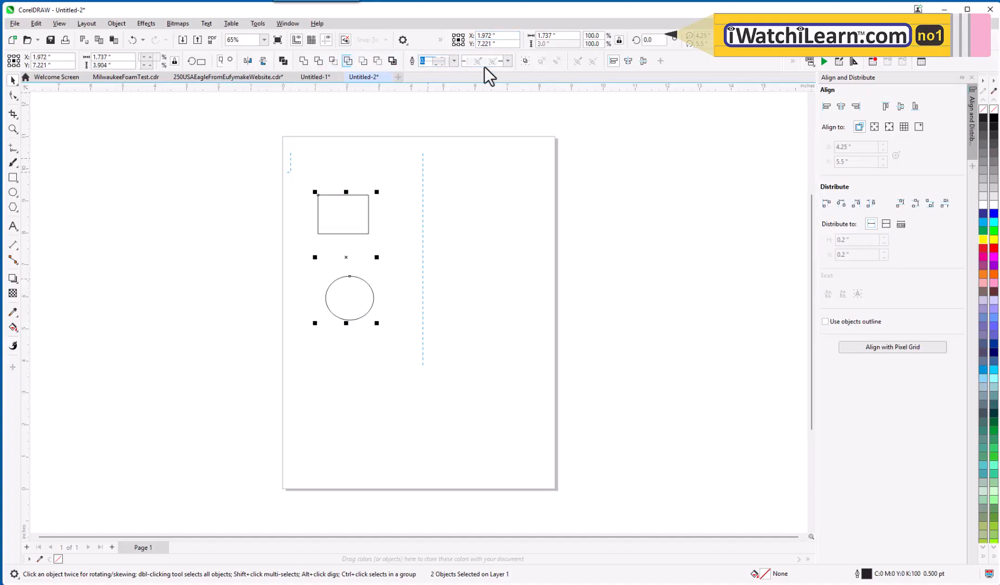
{"action": "left_click", "coordinate": [439, 60]}
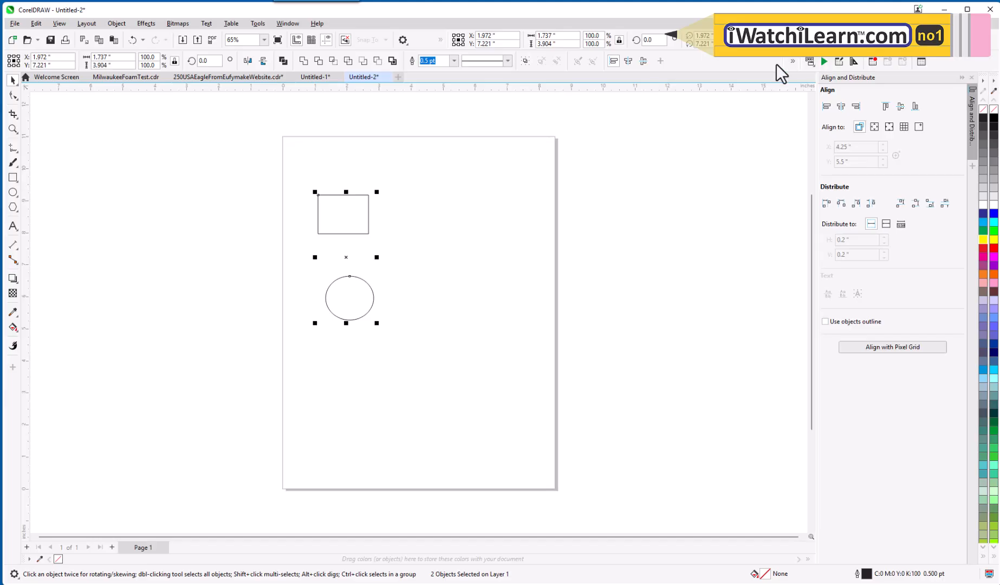
{"action": "left_click_drag", "start_coordinate": [781, 63], "coordinate": [633, 63]}
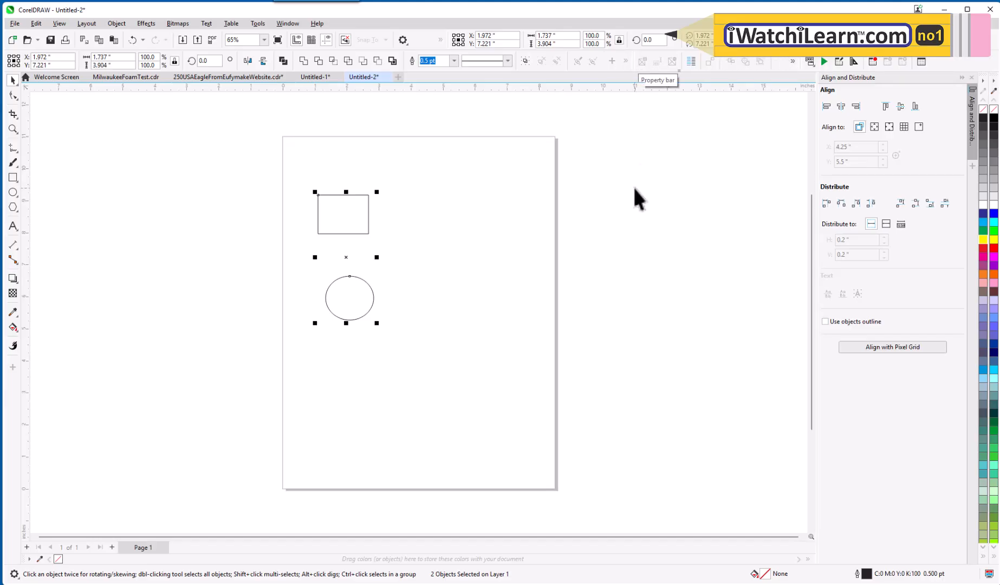
{"action": "left_click_drag", "start_coordinate": [632, 64], "coordinate": [720, 64]}
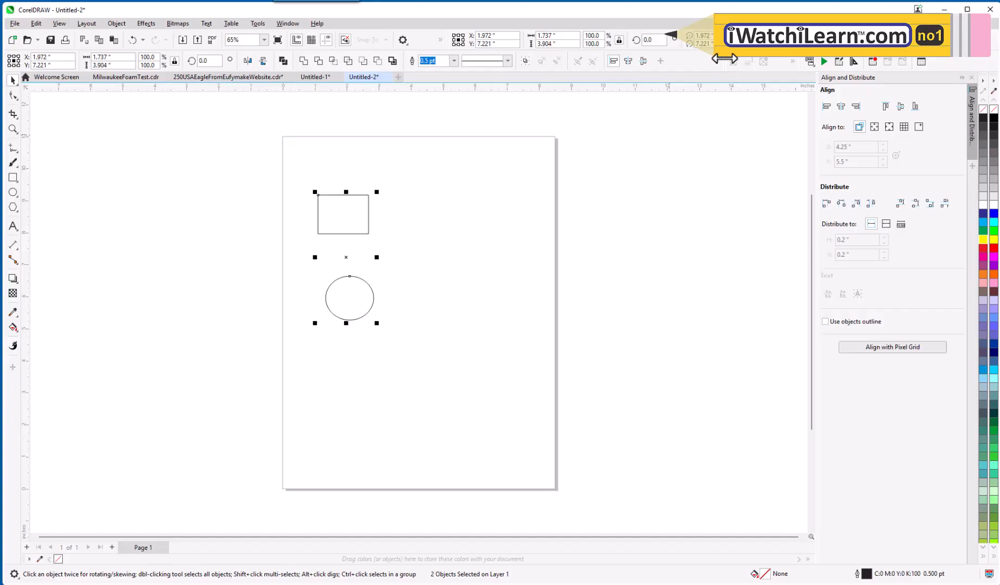
{"action": "left_click_drag", "start_coordinate": [723, 59], "coordinate": [643, 56]}
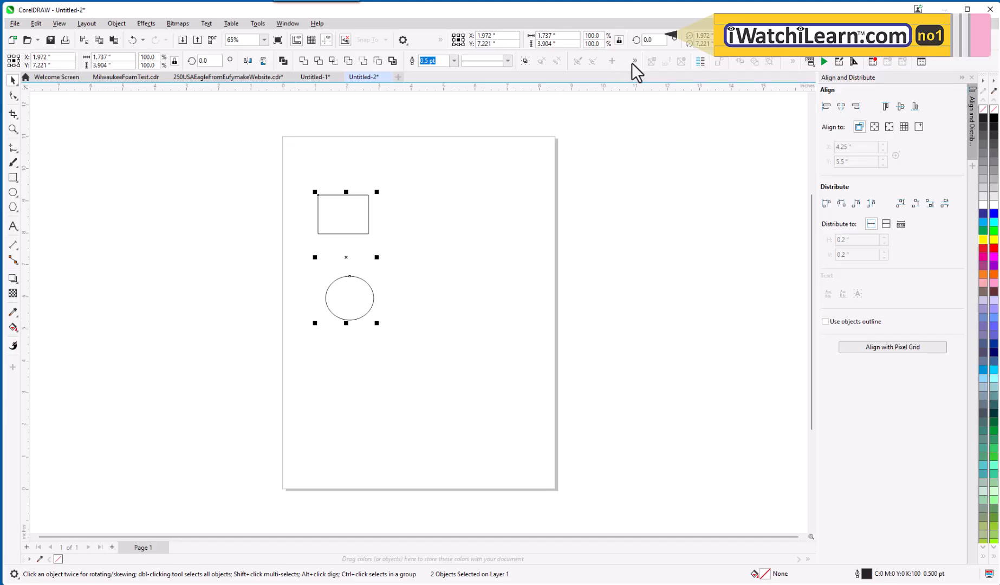
{"action": "left_click_drag", "start_coordinate": [642, 61], "coordinate": [737, 61]}
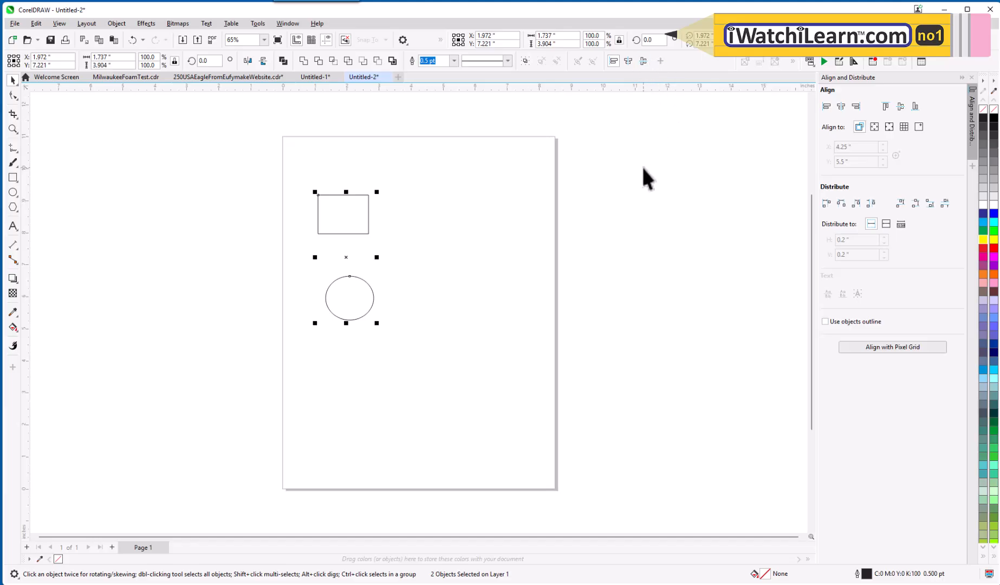
- Open the command customization options and search all commands for "align"
{"action": "left_click", "coordinate": [402, 41]}
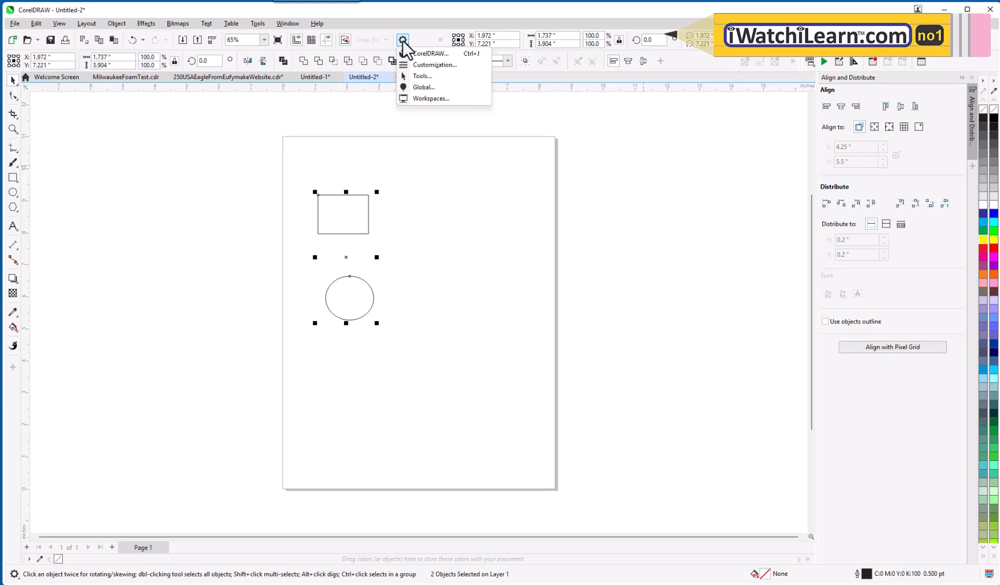
{"action": "left_click", "coordinate": [425, 65]}
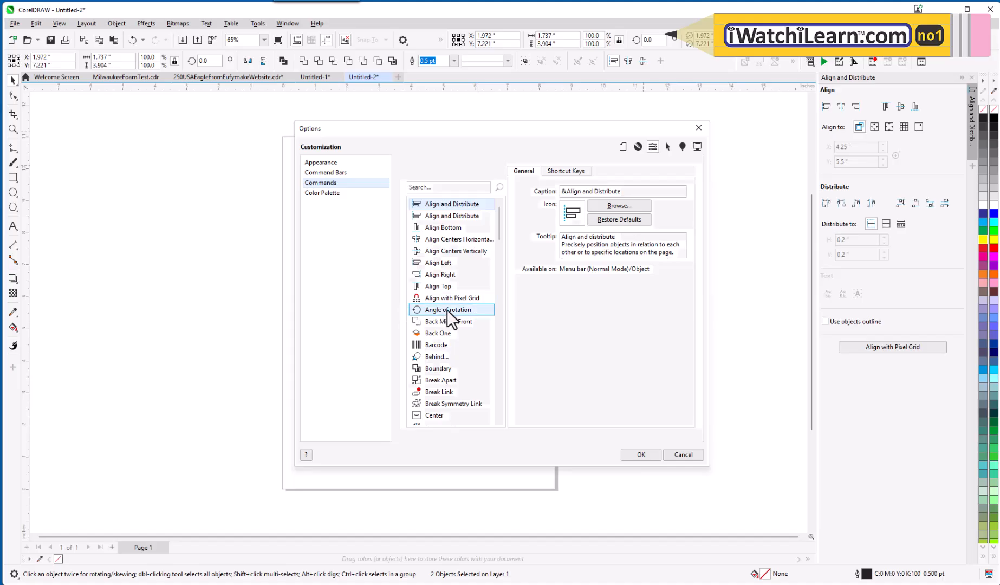
{"action": "left_click_drag", "start_coordinate": [495, 127], "coordinate": [332, 112]}
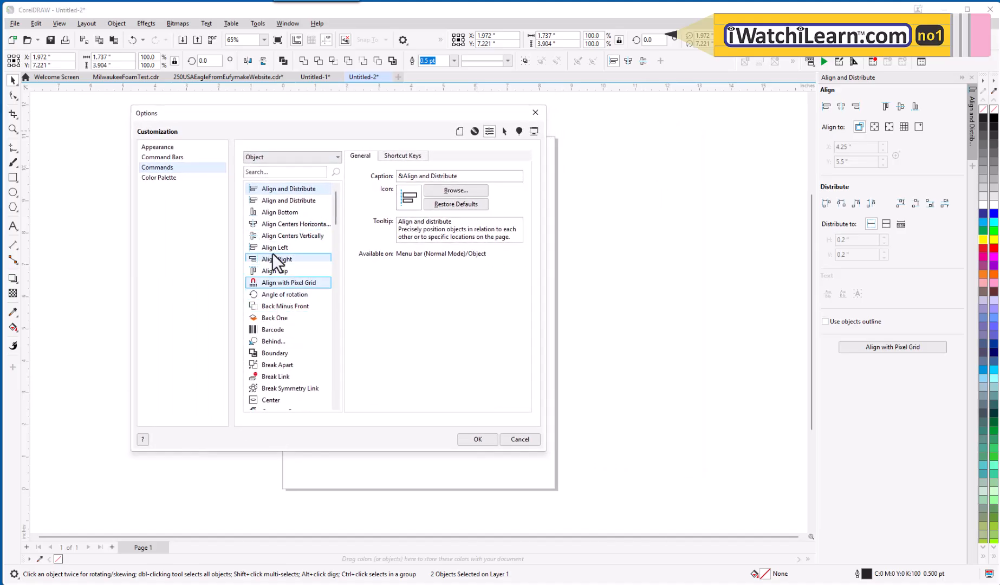
{"action": "left_click", "coordinate": [179, 158]}
{"action": "left_click", "coordinate": [170, 168]}
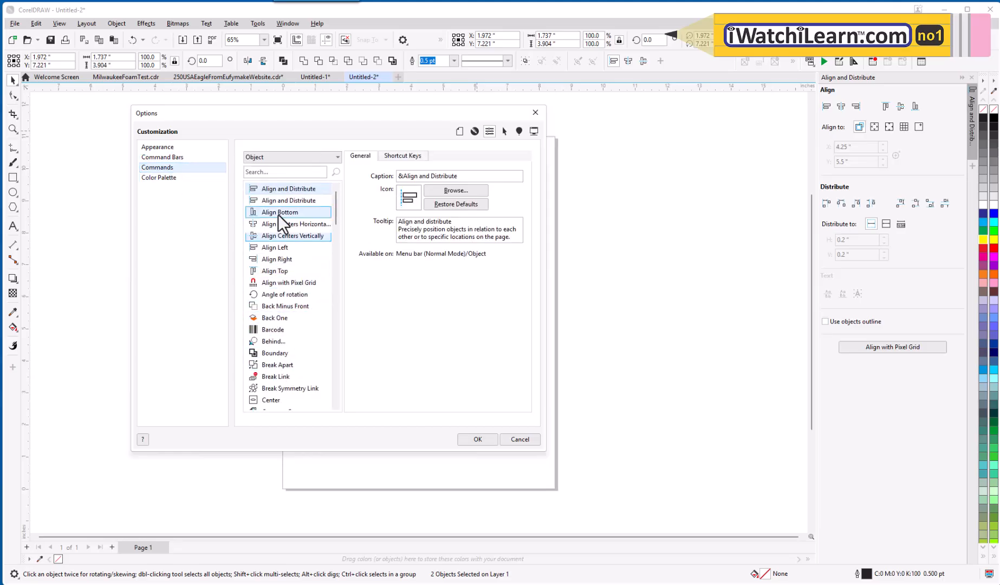
{"action": "left_click", "coordinate": [282, 172]}
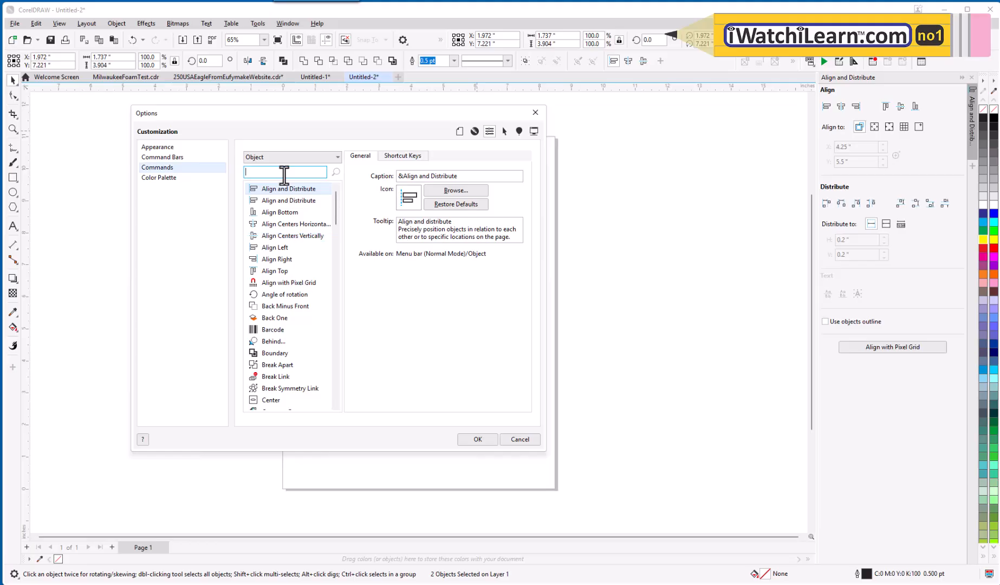
{"action": "type", "text": "align"}
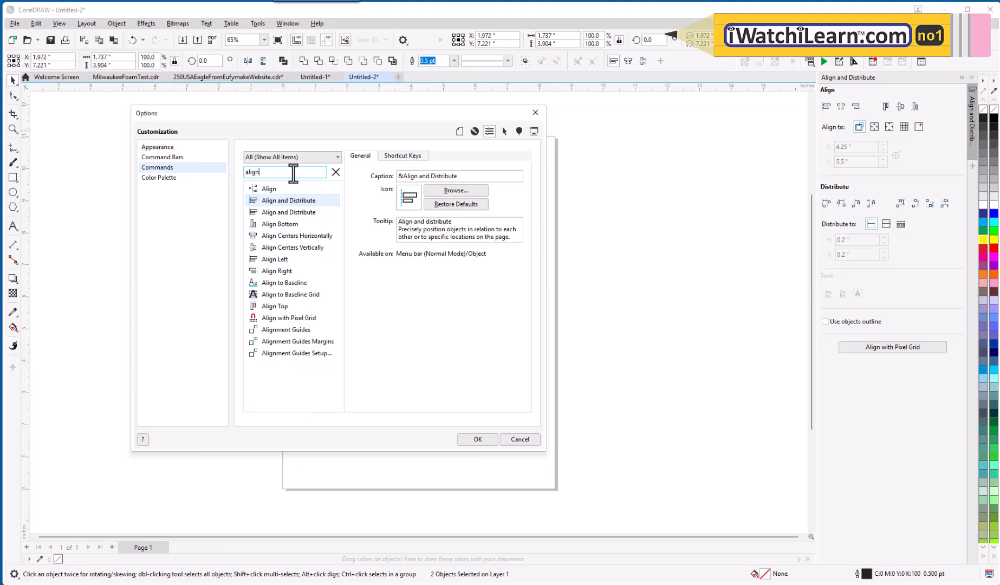
{"action": "key", "text": "Down"}
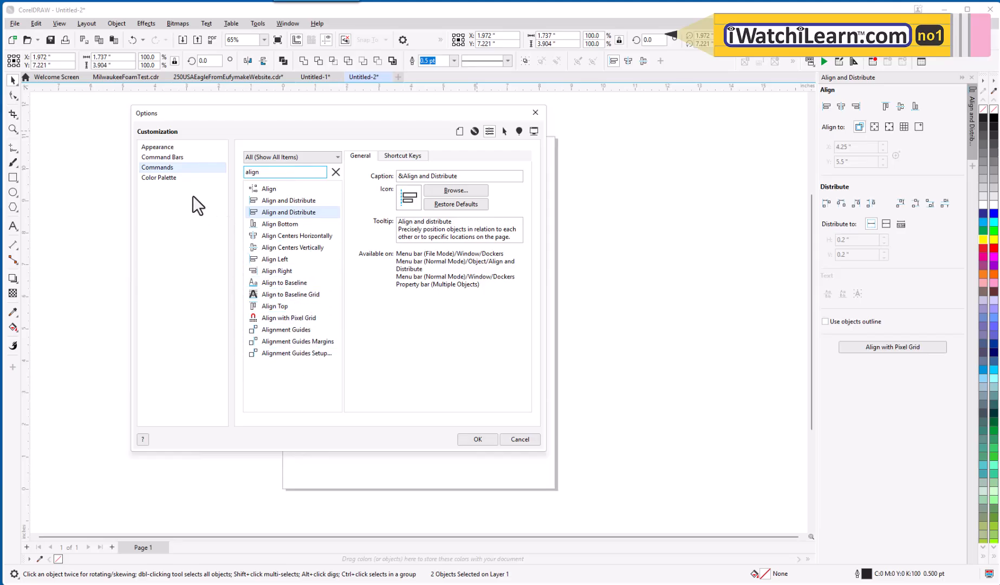
{"action": "left_click", "coordinate": [173, 180]}
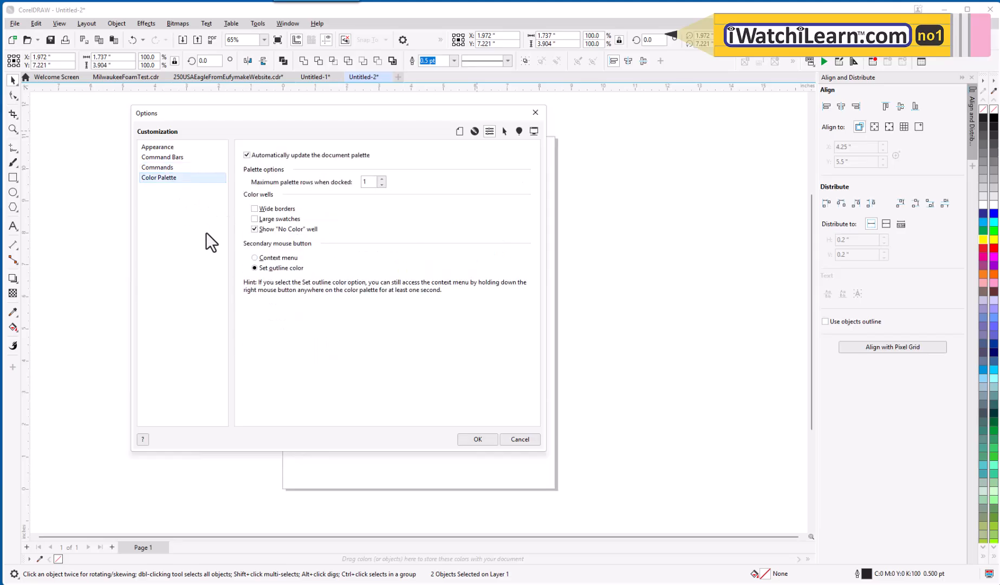
{"action": "left_click", "coordinate": [179, 168]}
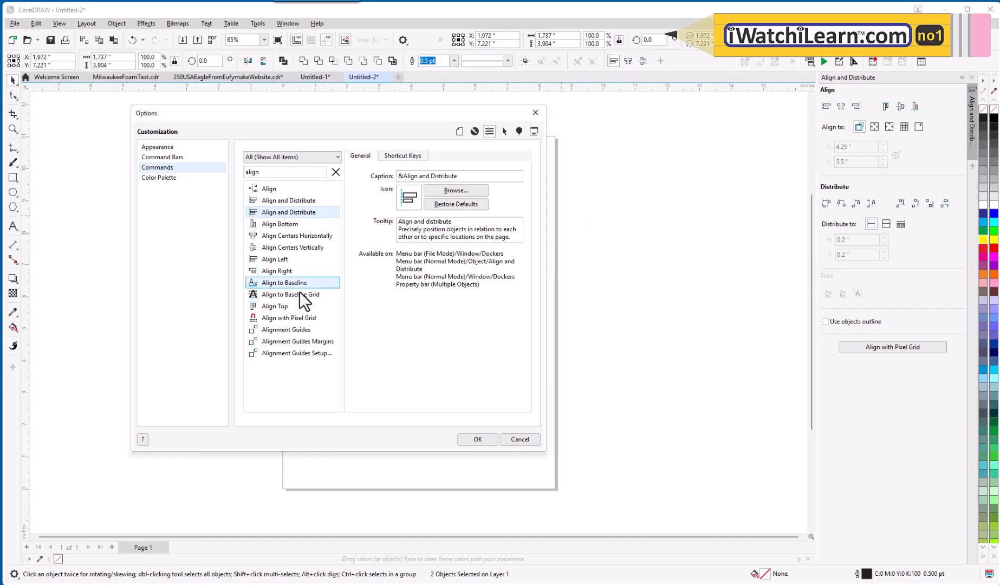
- Try placing the Align Left and Align Right commands at the end of the property bar, and discard the customization
{"action": "left_click", "coordinate": [265, 258]}
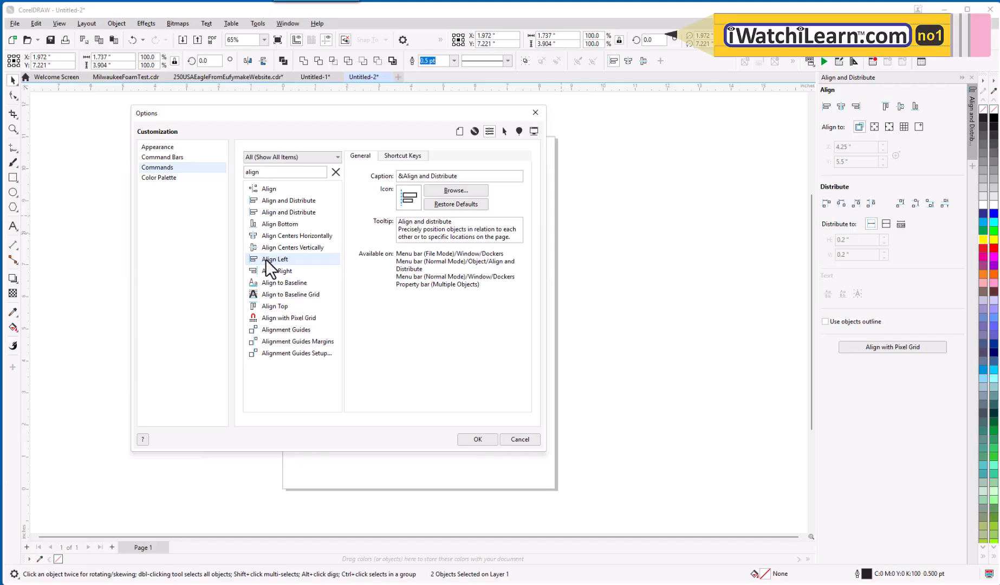
{"action": "left_click_drag", "start_coordinate": [265, 259], "coordinate": [683, 71]}
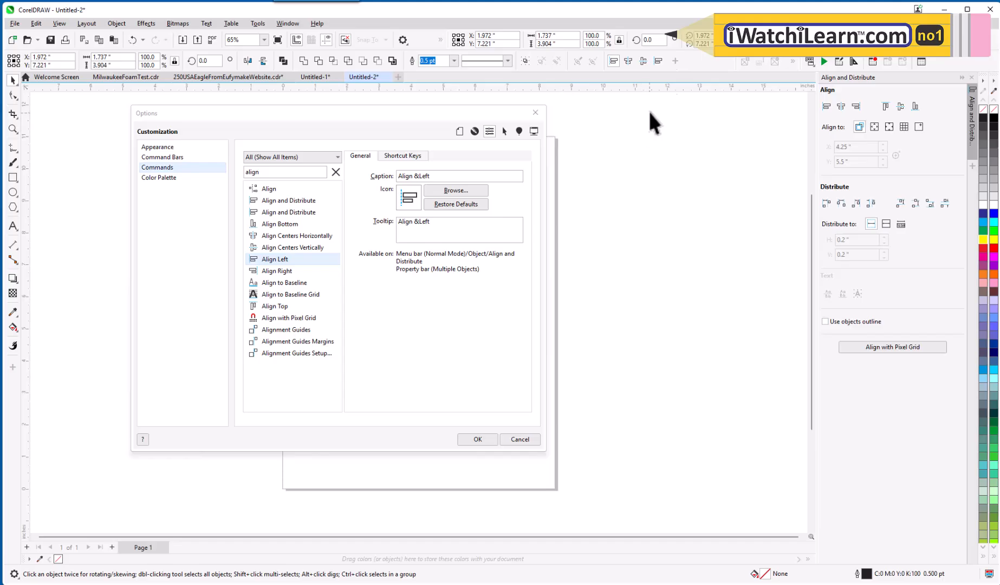
{"action": "left_click", "coordinate": [277, 270]}
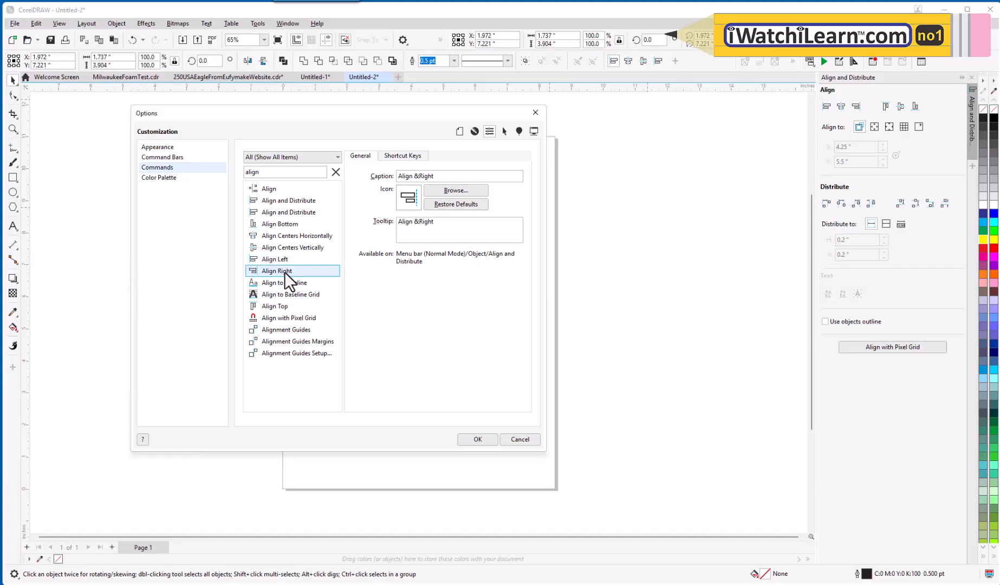
{"action": "mouse_move", "coordinate": [286, 273]}
{"action": "left_mouse_down"}
{"action": "mouse_move", "coordinate": [356, 276]}
{"action": "mouse_move", "coordinate": [658, 206]}
{"action": "mouse_move", "coordinate": [705, 127]}
{"action": "mouse_move", "coordinate": [670, 70]}
{"action": "mouse_move", "coordinate": [704, 69]}
{"action": "mouse_move", "coordinate": [666, 64]}
{"action": "left_mouse_up"}
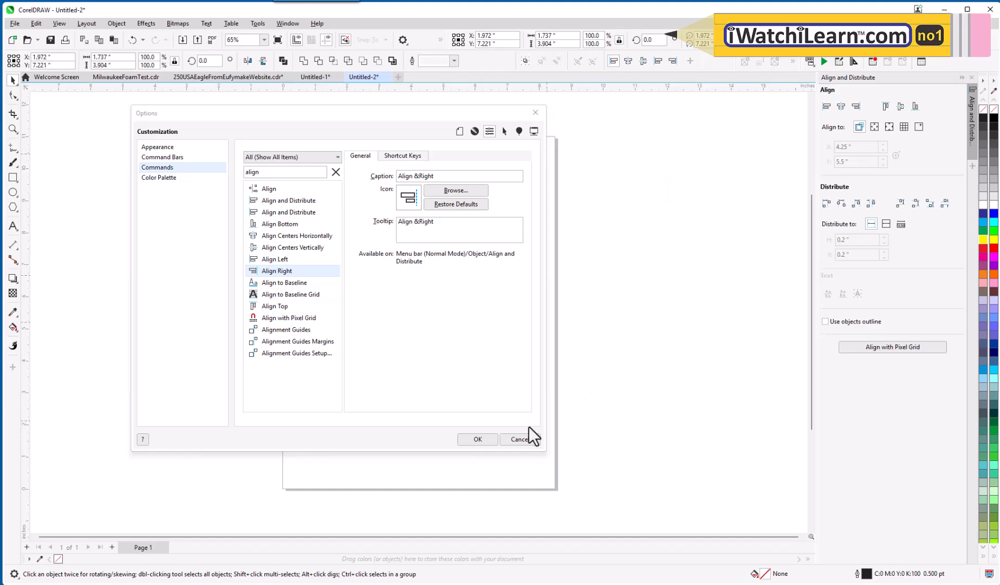
{"action": "left_click", "coordinate": [519, 439]}
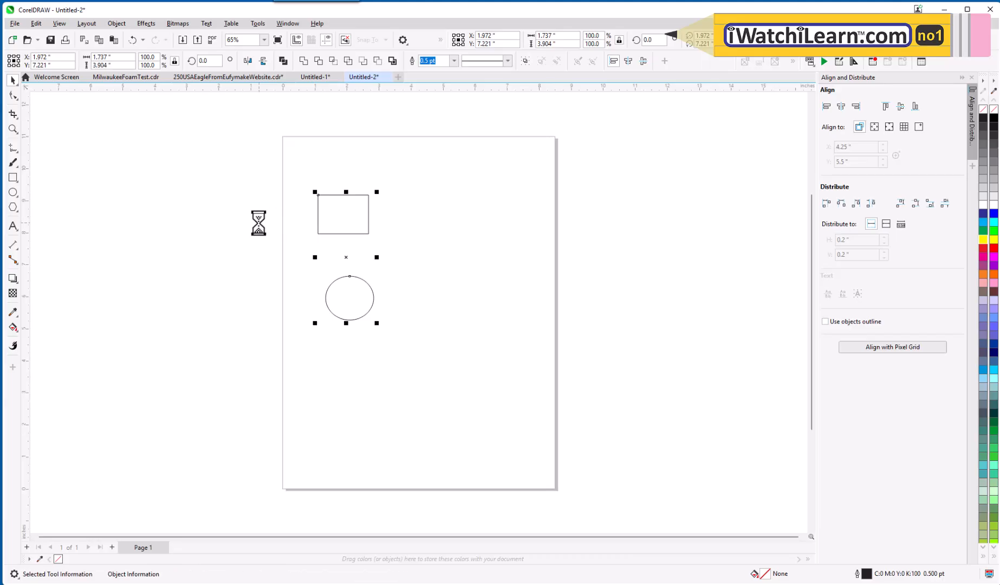
- Reselect the rectangle and ellipse together to bring up the multiple-object property bar
{"action": "left_click", "coordinate": [142, 248]}
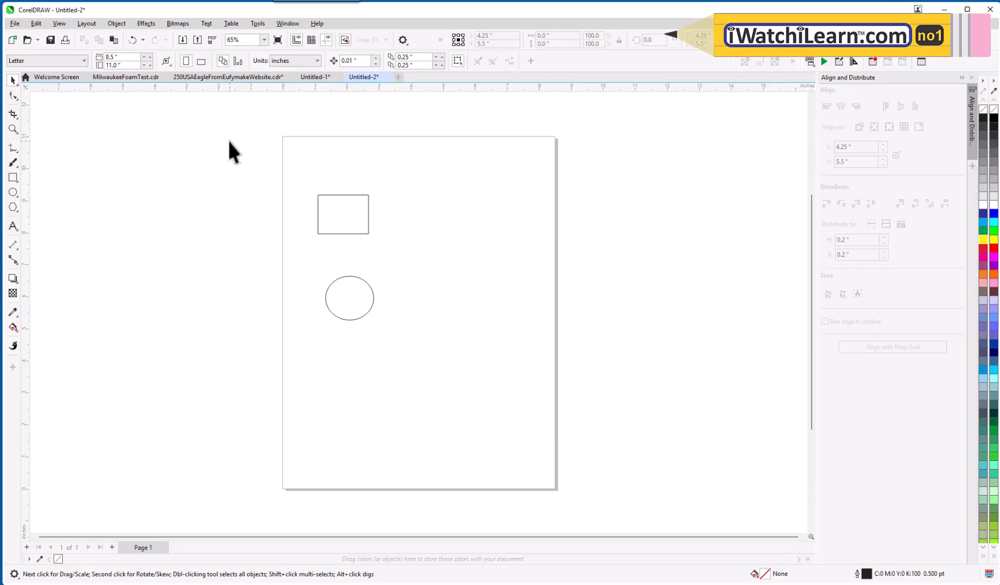
{"action": "left_click_drag", "start_coordinate": [394, 380], "coordinate": [452, 385]}
{"action": "left_click", "coordinate": [197, 277]}
{"action": "left_click_drag", "start_coordinate": [392, 365], "coordinate": [444, 391]}
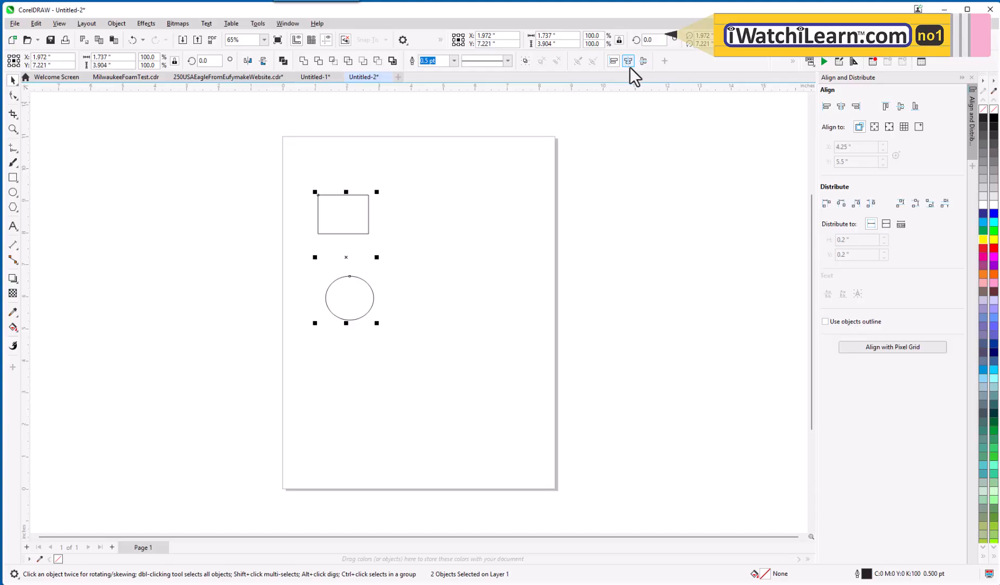
{"action": "left_click", "coordinate": [664, 62]}
{"action": "left_click", "coordinate": [697, 228]}
- Customize the commands by adding Align Left after the existing alignment commands on the multiple-object property bar
{"action": "left_click", "coordinate": [401, 39]}
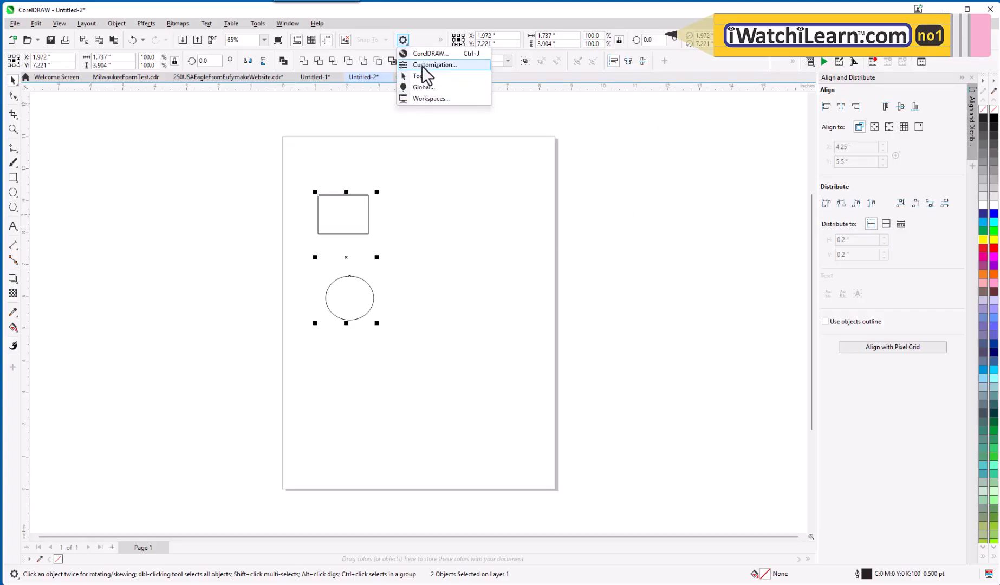
{"action": "left_click", "coordinate": [422, 181]}
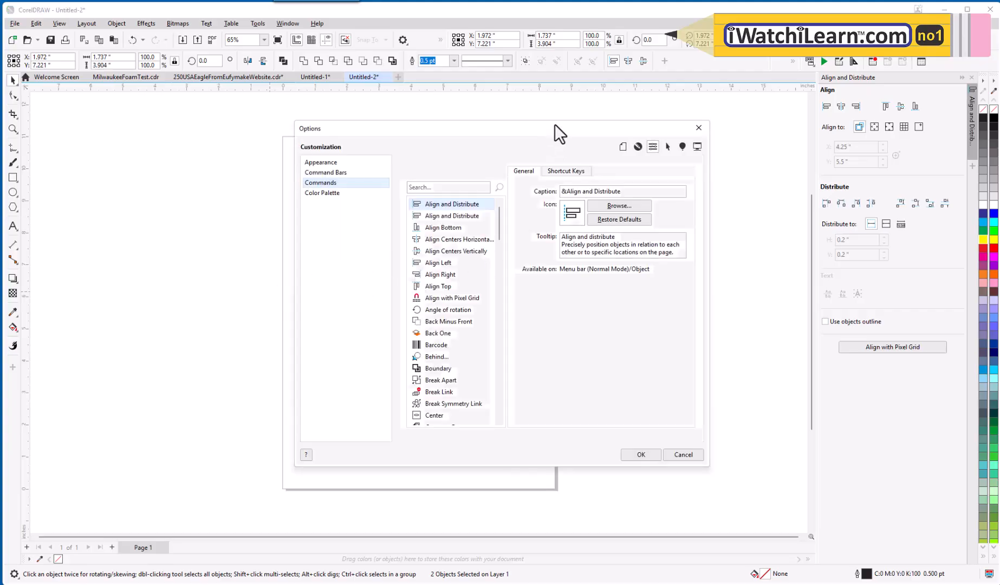
{"action": "left_click_drag", "start_coordinate": [555, 125], "coordinate": [293, 130]}
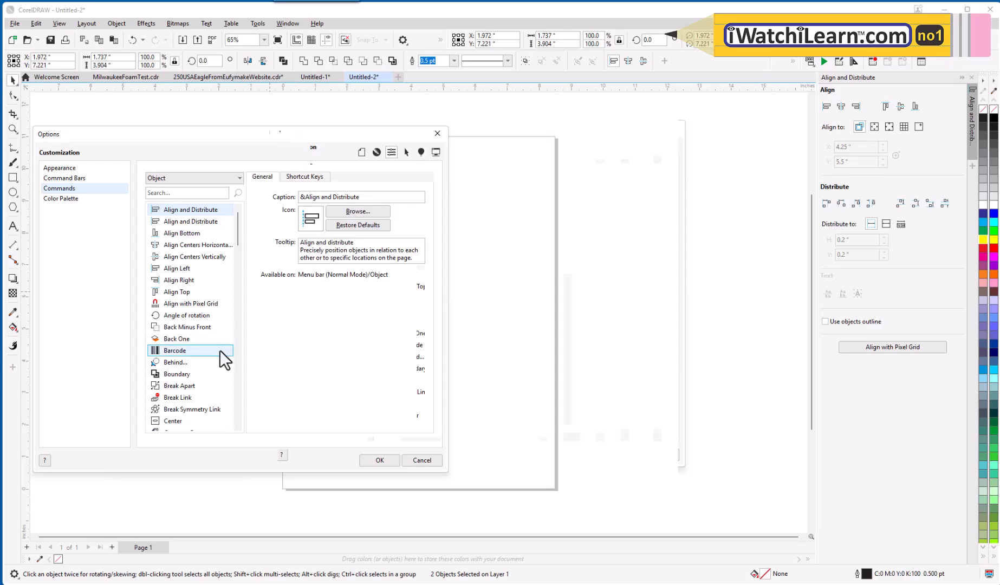
{"action": "left_click", "coordinate": [191, 269]}
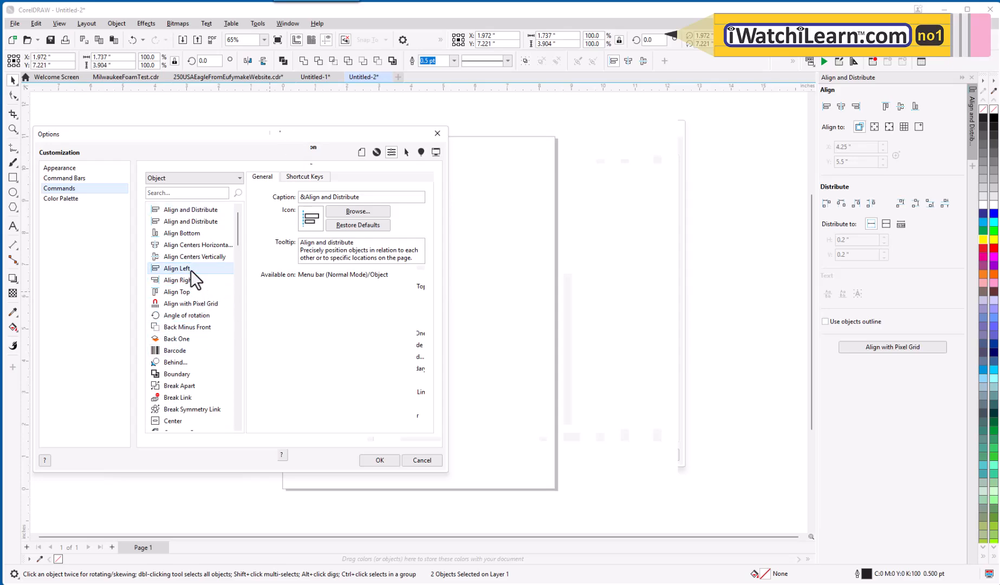
{"action": "left_click_drag", "start_coordinate": [191, 270], "coordinate": [645, 60]}
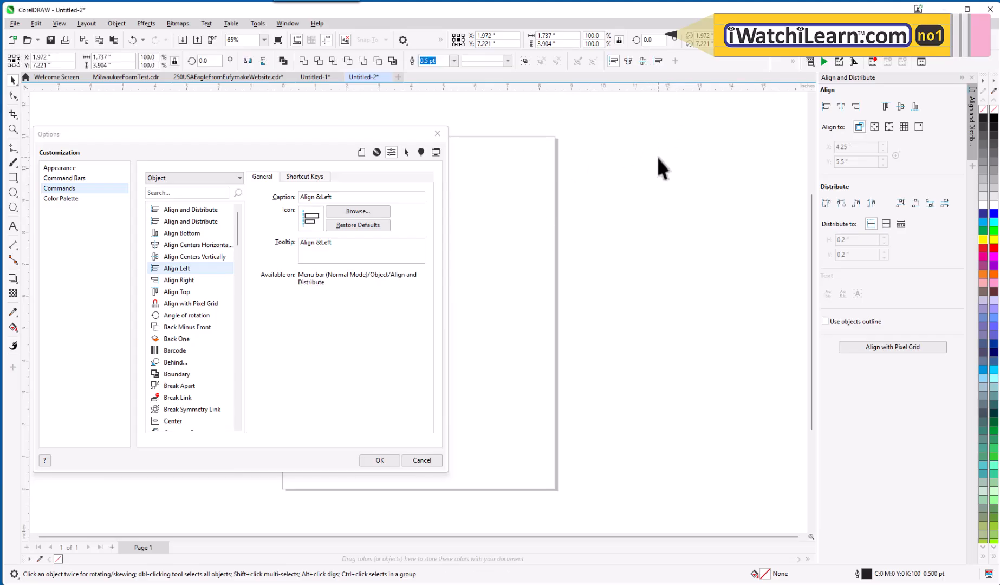
- Add the Align Right command next to Align Left on the property bar, accept the customization and deselect the objects
{"action": "left_click", "coordinate": [189, 283]}
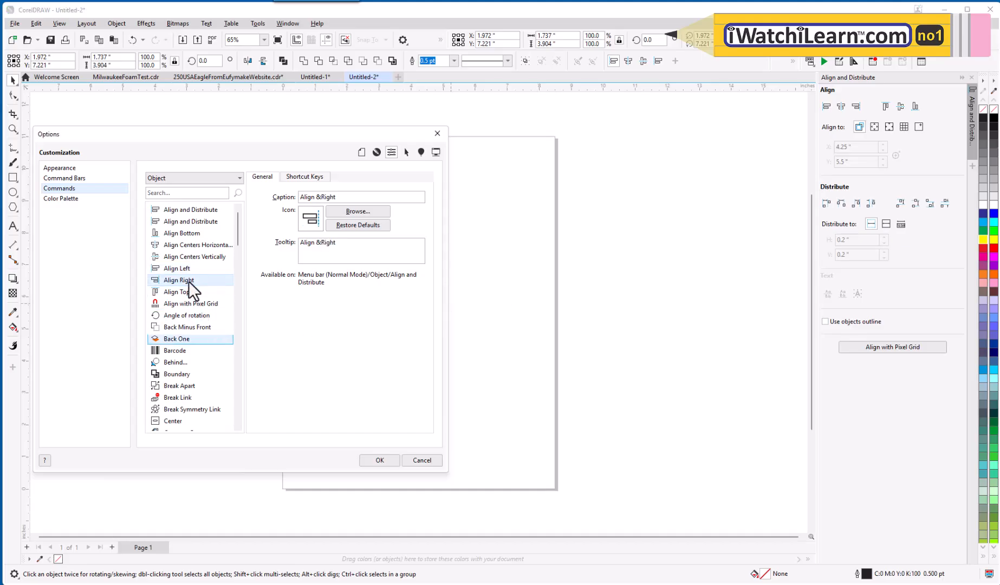
{"action": "left_click_drag", "start_coordinate": [188, 282], "coordinate": [667, 64]}
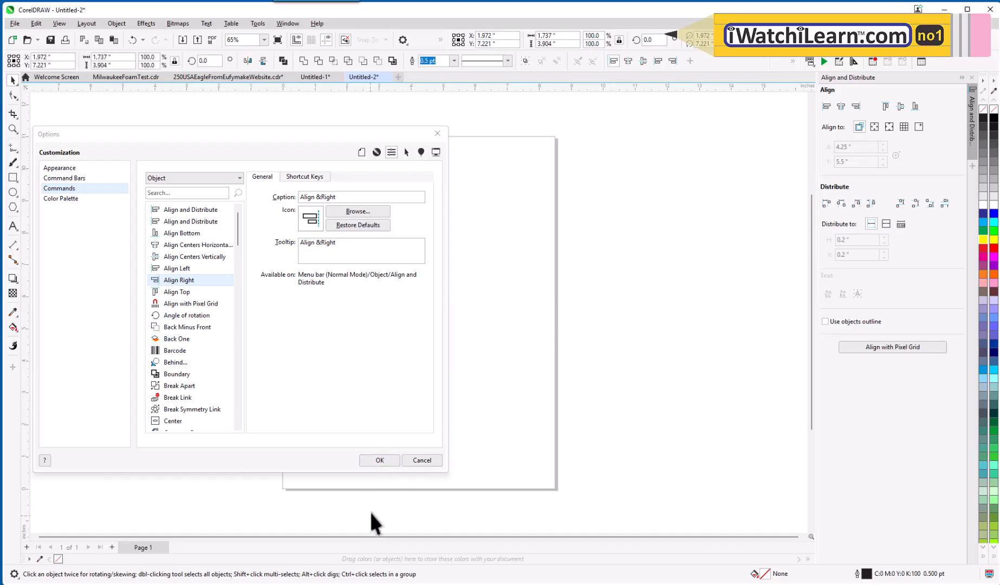
{"action": "left_click", "coordinate": [380, 461]}
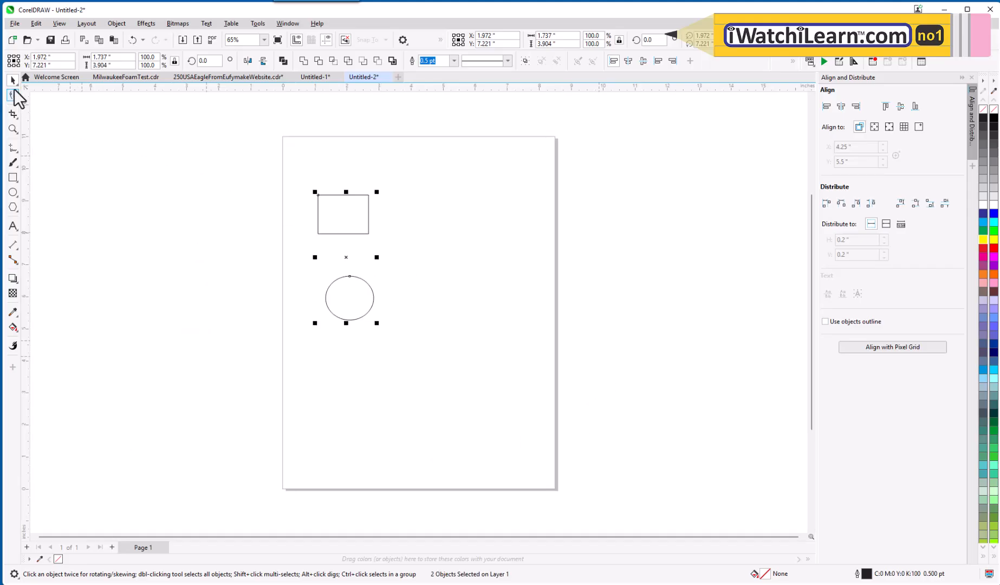
{"action": "left_click", "coordinate": [146, 271]}
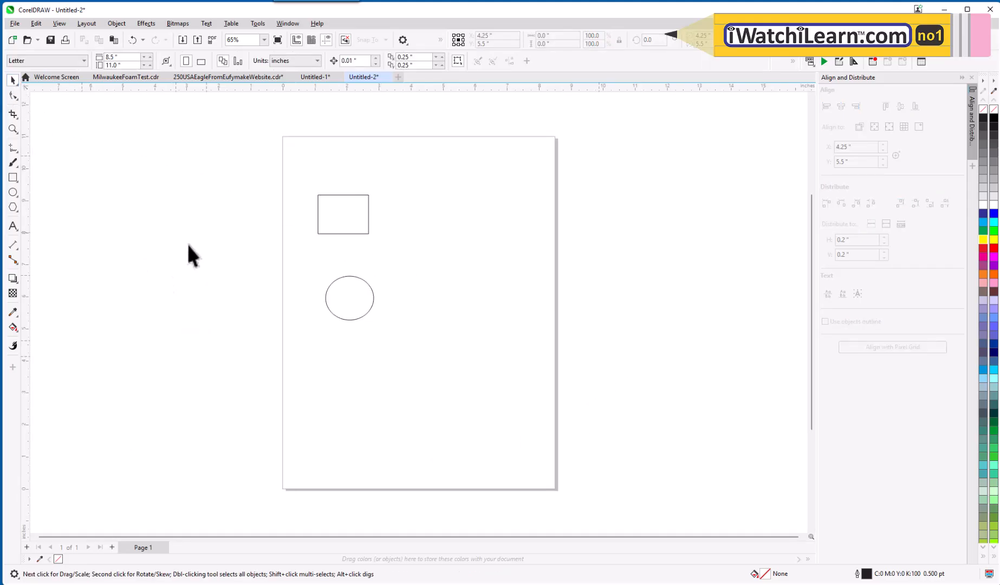
- Select the rectangle and ellipse together to check the customized property bar, and deselect them
{"action": "left_click_drag", "start_coordinate": [342, 278], "coordinate": [450, 379]}
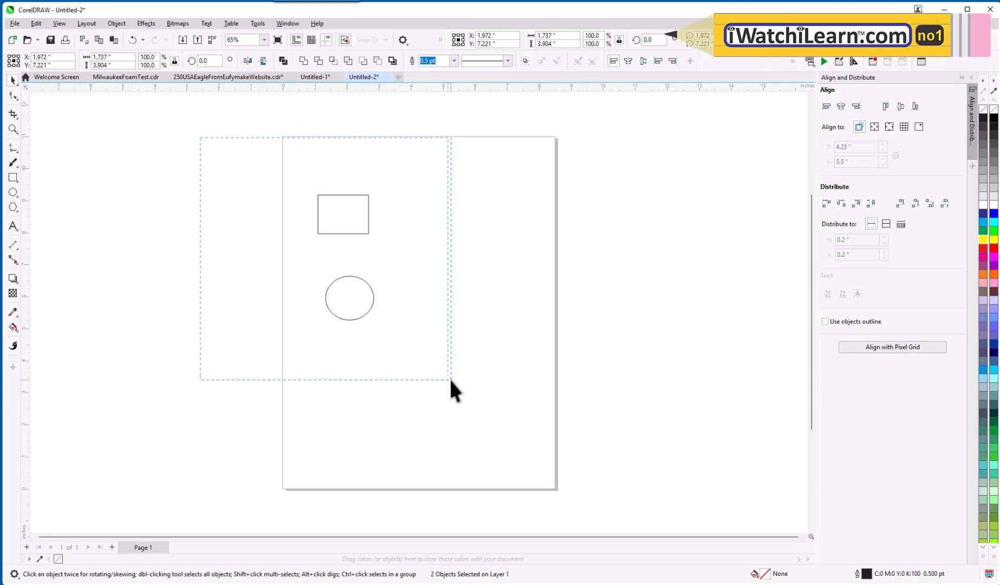
{"action": "left_click", "coordinate": [585, 333]}
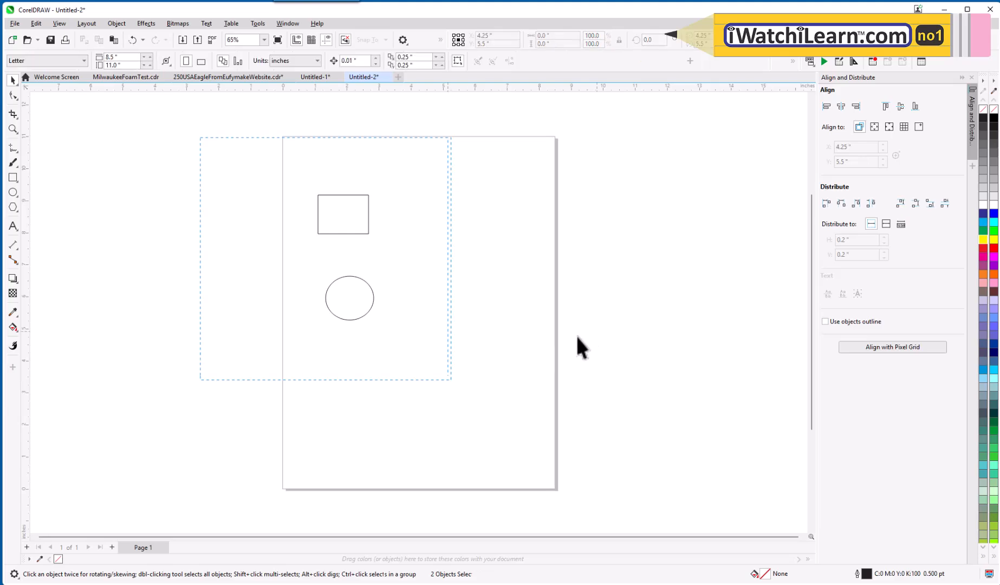
- Create a new Letter-size document and draw two rectangles on the page, the lower one about 1.29 by 0.94 in
{"action": "left_click", "coordinate": [14, 24]}
{"action": "left_click", "coordinate": [23, 38]}
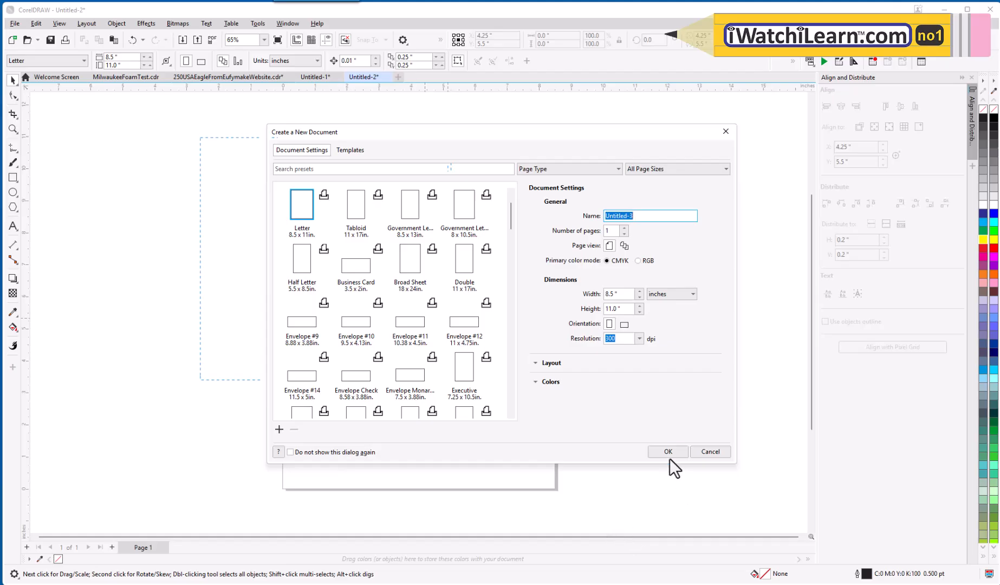
{"action": "left_click", "coordinate": [667, 454]}
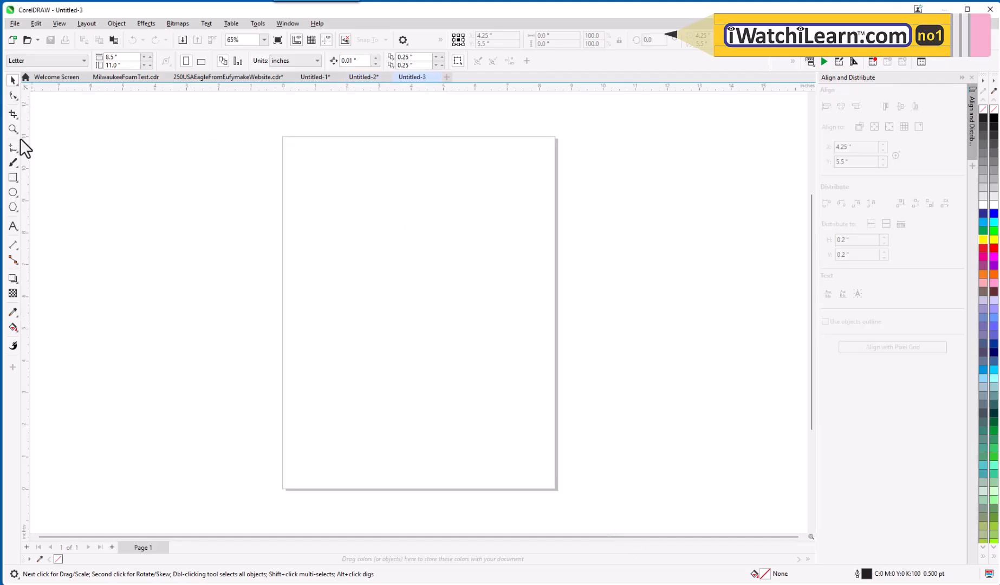
{"action": "left_click", "coordinate": [14, 179]}
{"action": "left_click_drag", "start_coordinate": [329, 191], "coordinate": [397, 286]}
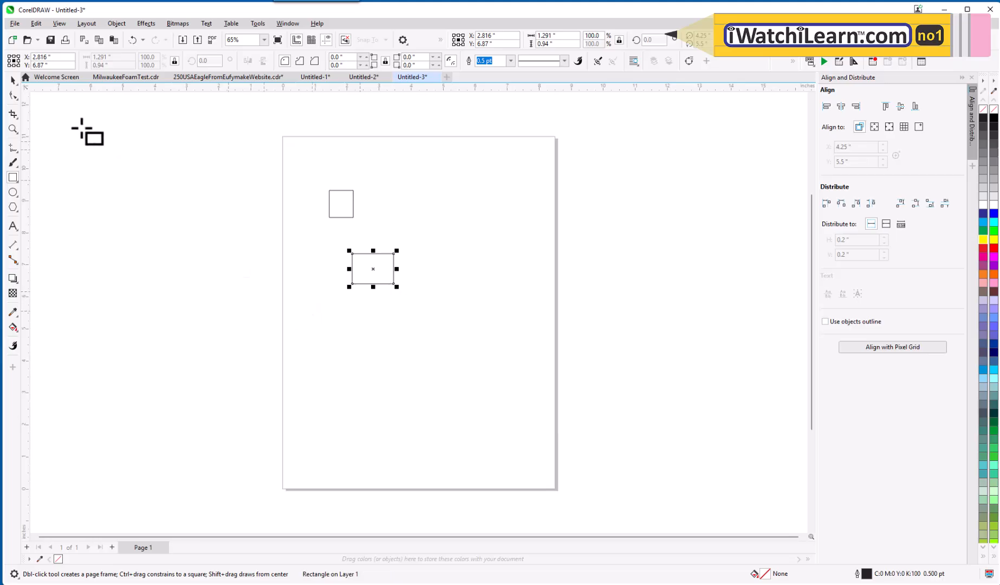
- Select both rectangles together to check the multiple-object property bar in the new document, and deselect them
{"action": "left_click", "coordinate": [12, 81]}
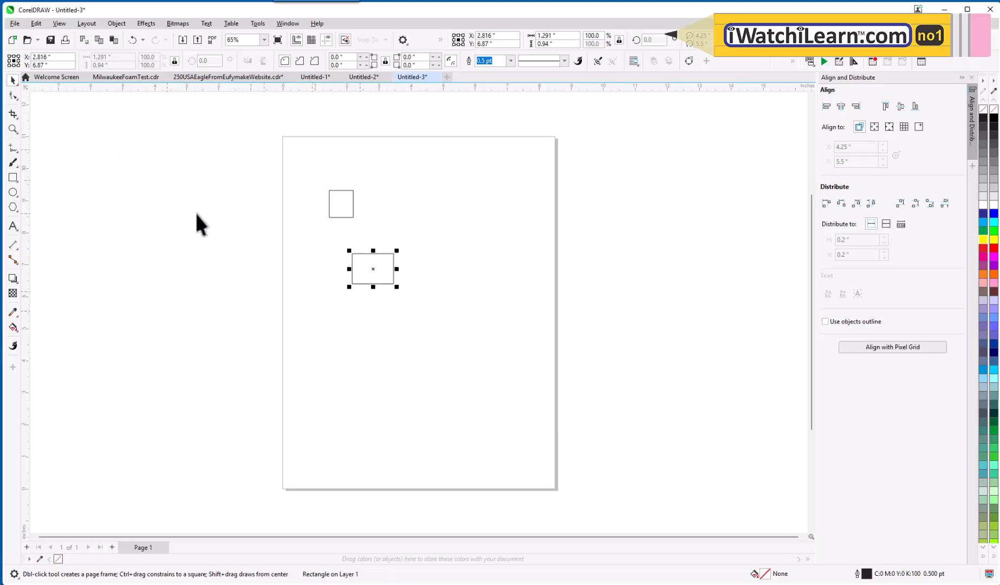
{"action": "left_click", "coordinate": [265, 160]}
{"action": "left_click_drag", "start_coordinate": [459, 329], "coordinate": [462, 330]}
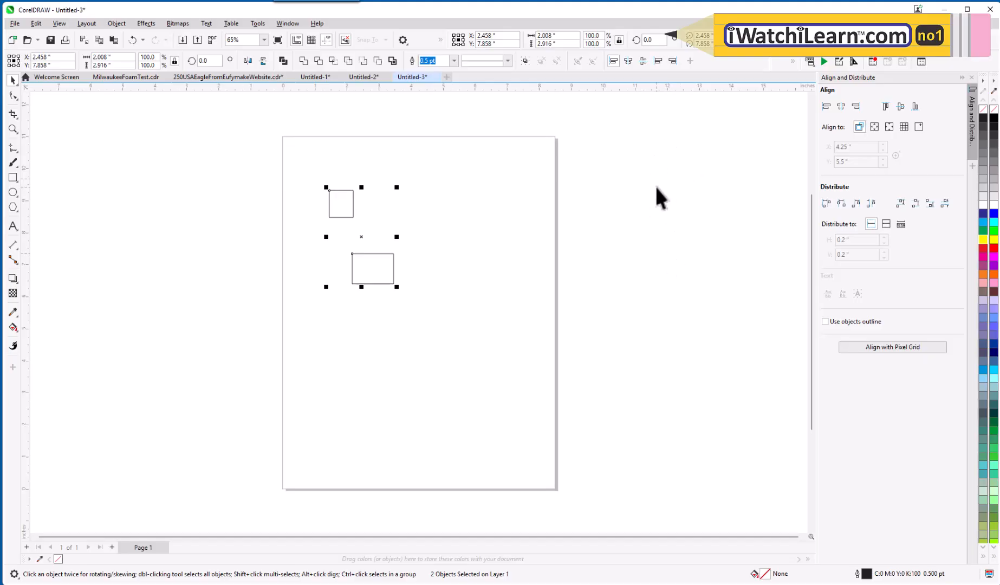
{"action": "left_click", "coordinate": [638, 222]}
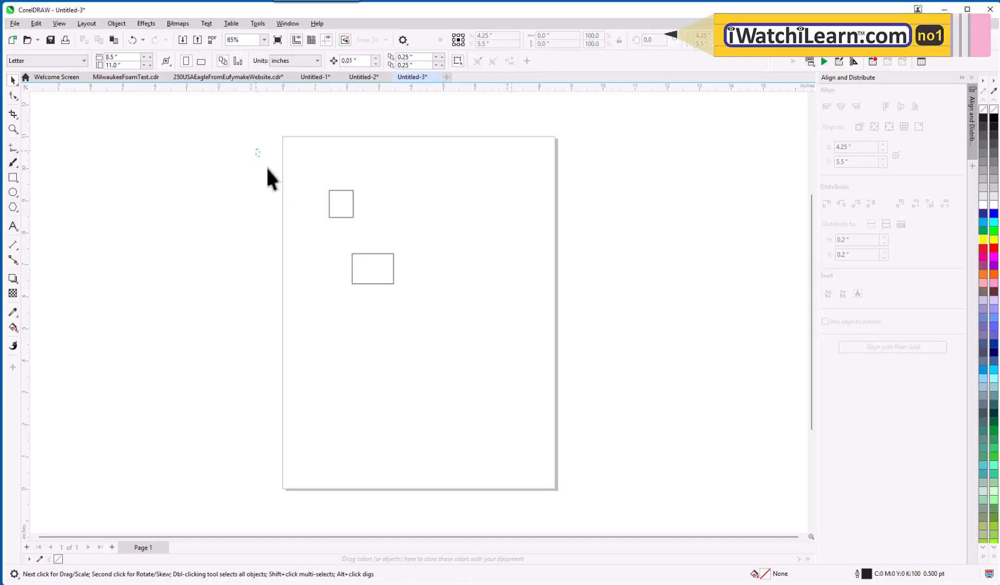
{"action": "left_click_drag", "start_coordinate": [267, 168], "coordinate": [454, 344]}
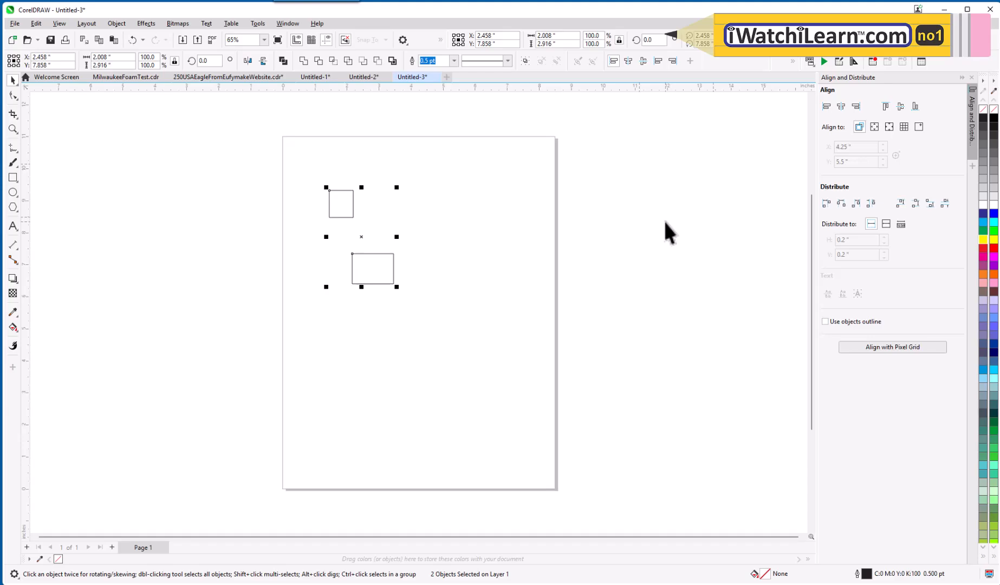
{"action": "left_click", "coordinate": [640, 180]}
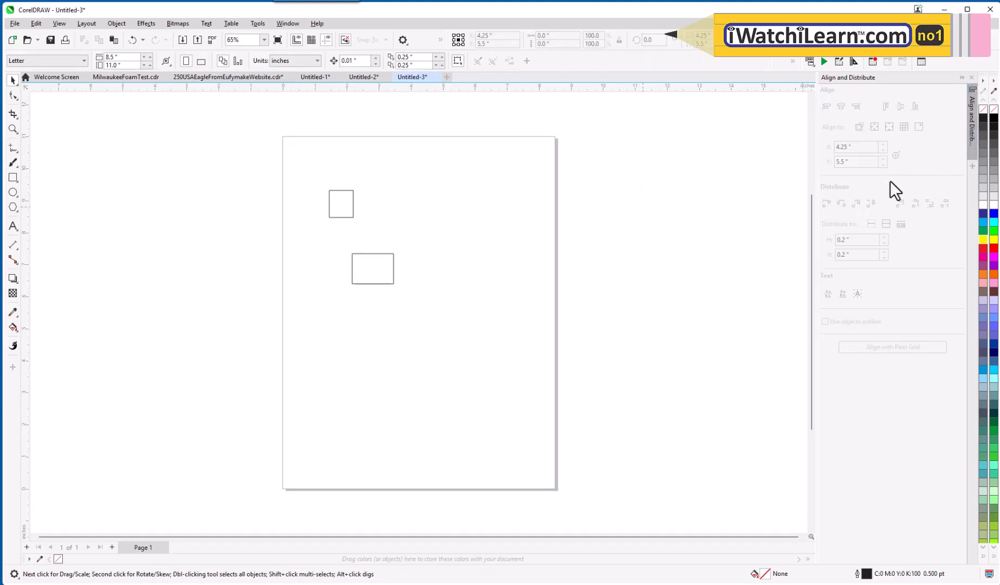
- Open the Objects docker alongside Align and Distribute
{"action": "left_click", "coordinate": [286, 22]}
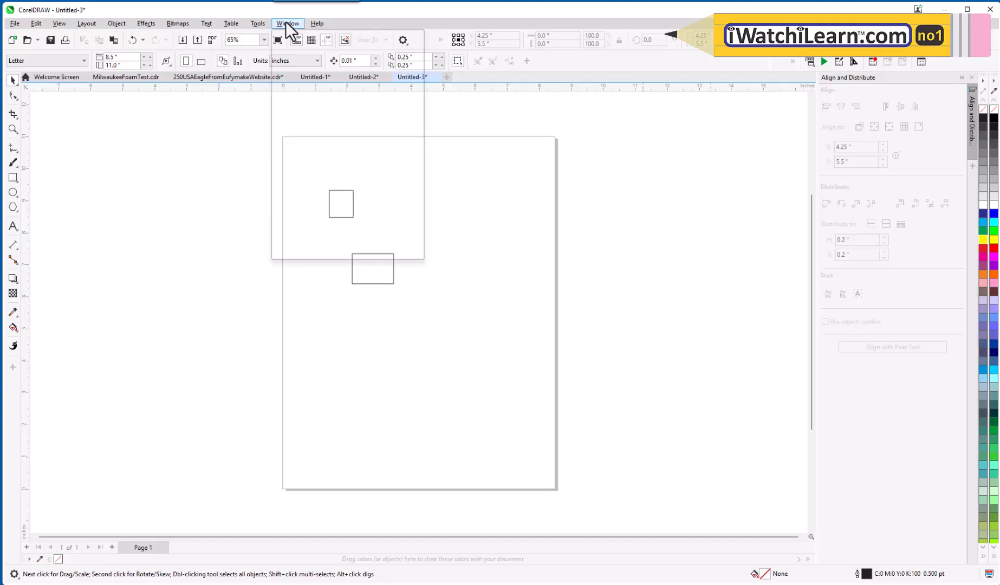
{"action": "mouse_move", "coordinate": [343, 158]}
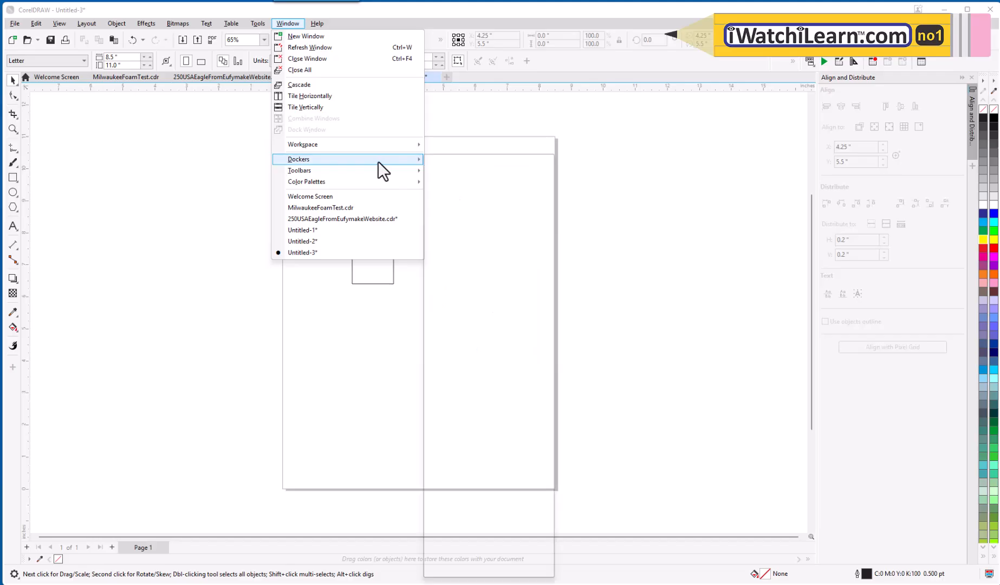
{"action": "mouse_move", "coordinate": [378, 162]}
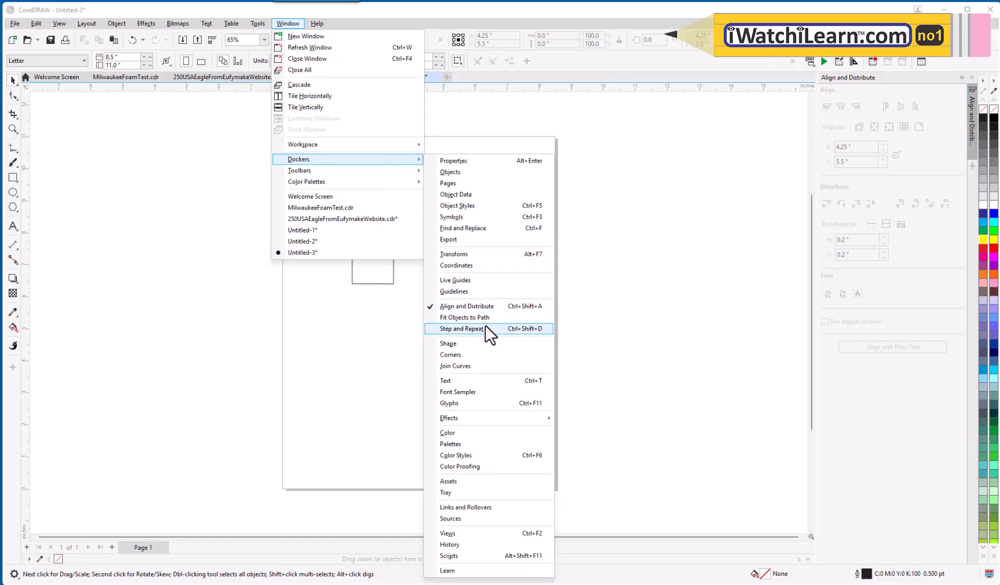
{"action": "left_click", "coordinate": [467, 171]}
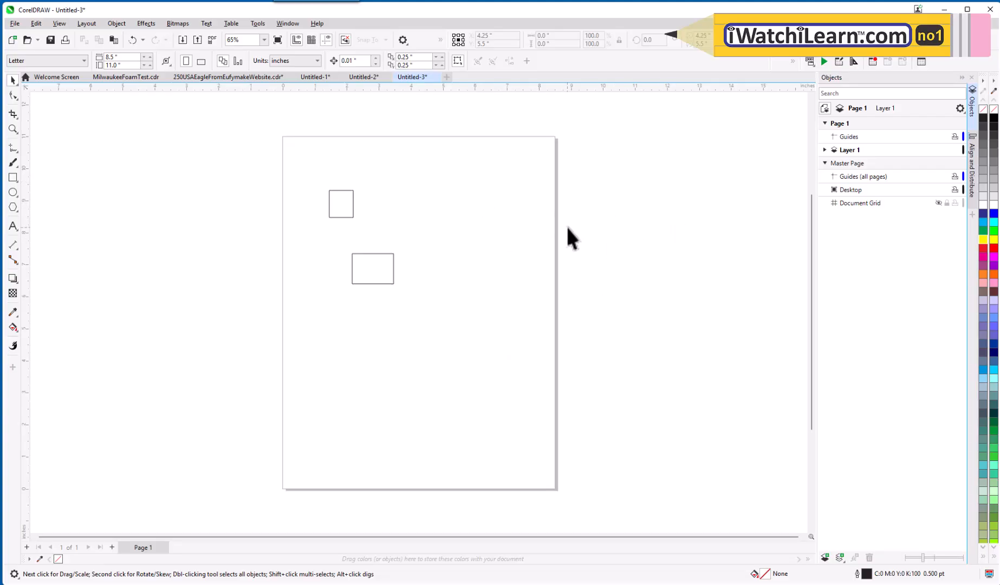
- Add the Text docker and the Properties docker to the docker group
{"action": "left_click", "coordinate": [289, 26]}
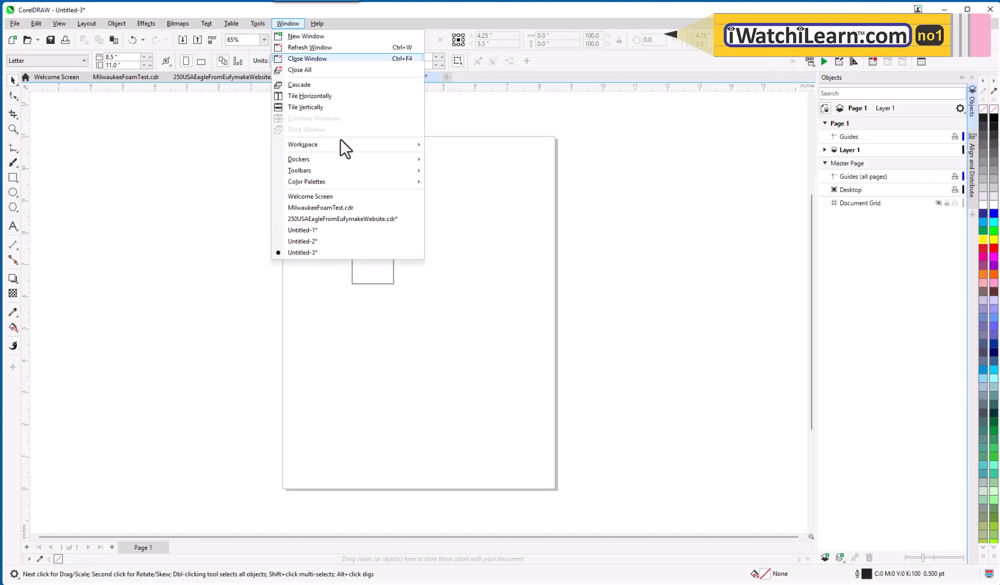
{"action": "mouse_move", "coordinate": [350, 161]}
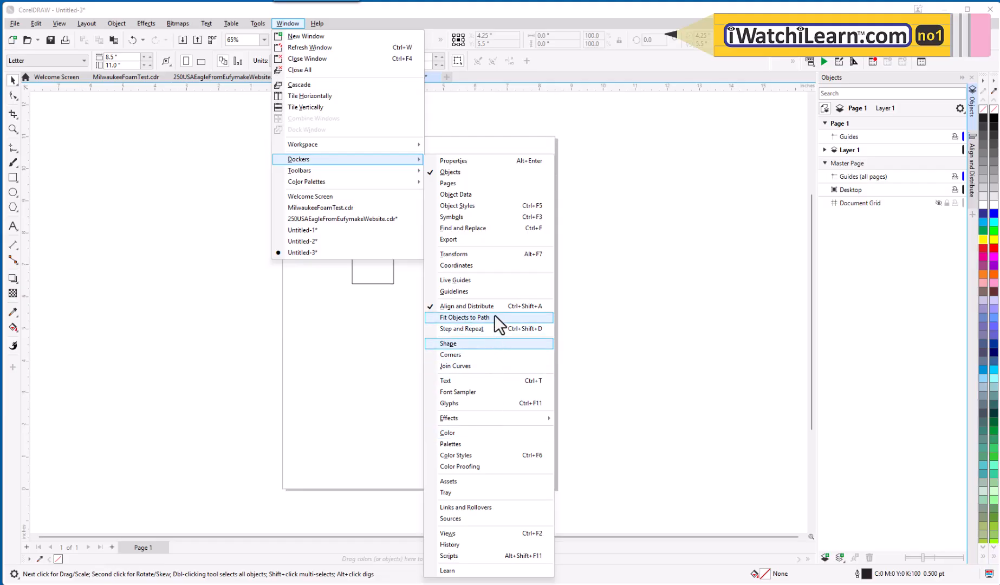
{"action": "left_click", "coordinate": [493, 381]}
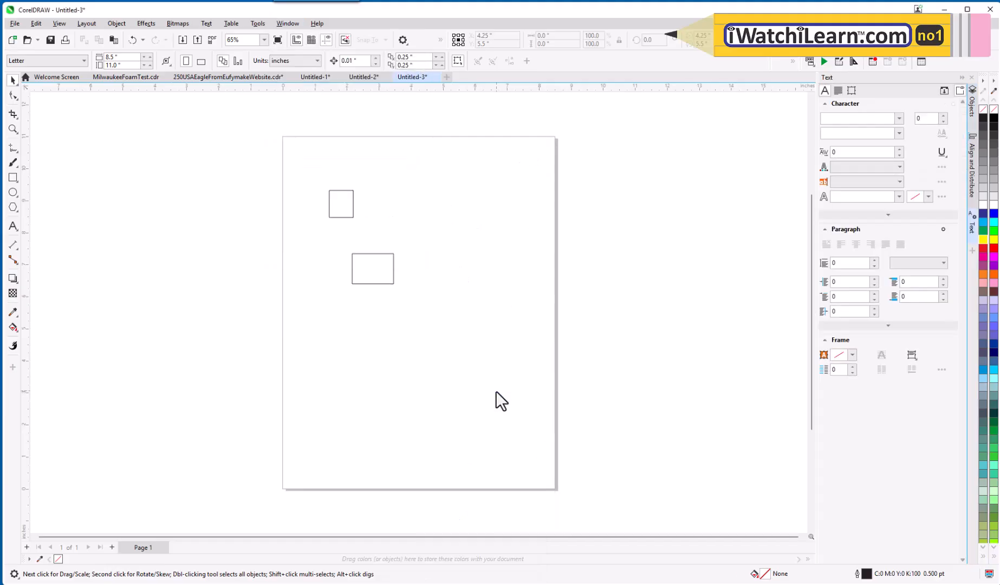
{"action": "left_click", "coordinate": [281, 26]}
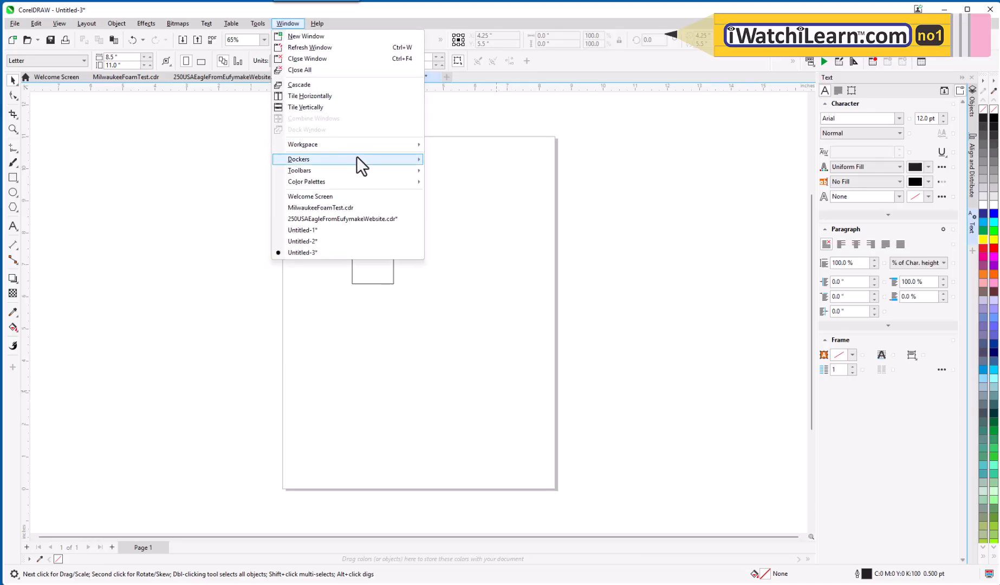
{"action": "left_click", "coordinate": [457, 161]}
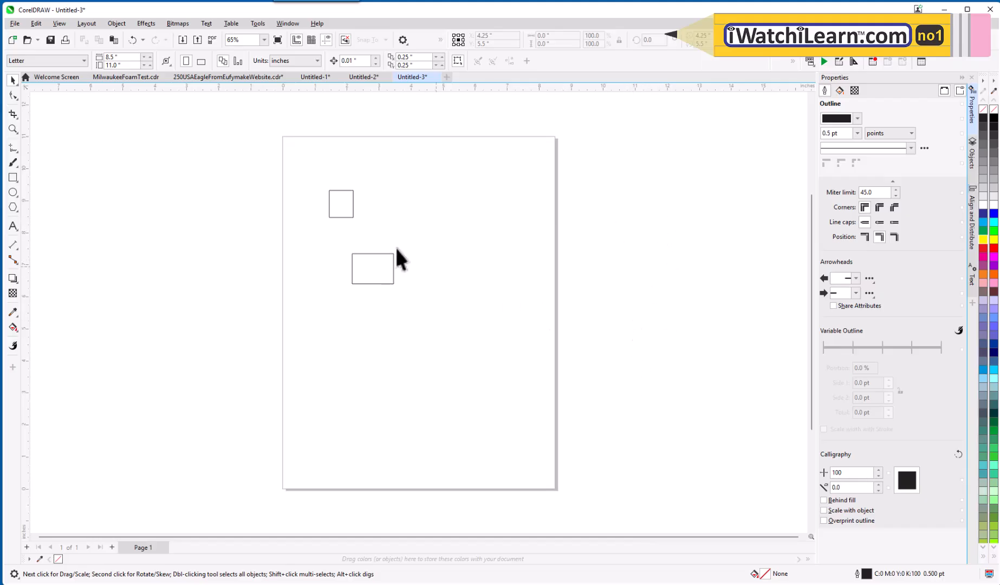
- Select both rectangles, bring up the Align and Distribute docker from the property bar, and deselect the objects
{"action": "left_click_drag", "start_coordinate": [478, 384], "coordinate": [477, 383]}
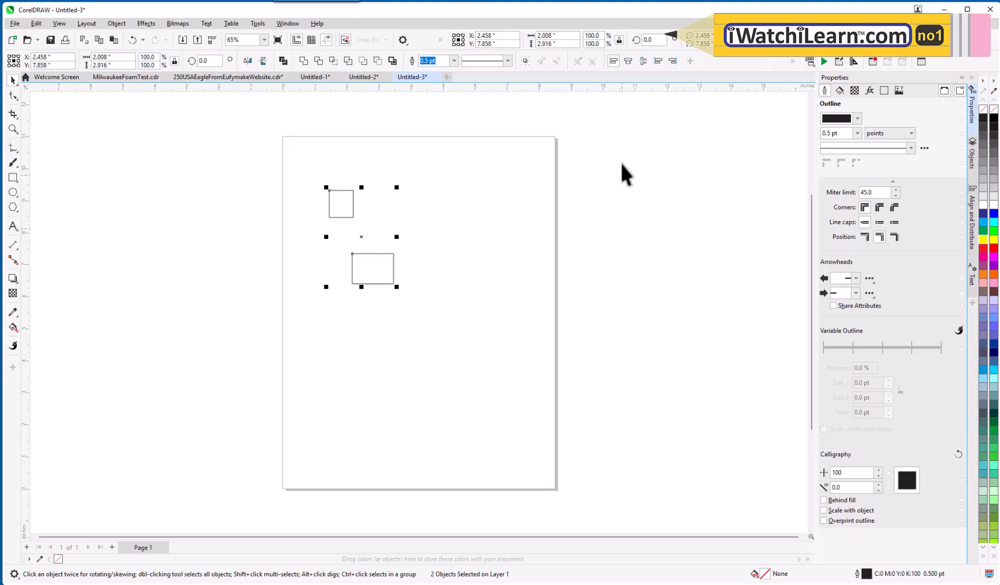
{"action": "left_click", "coordinate": [613, 63]}
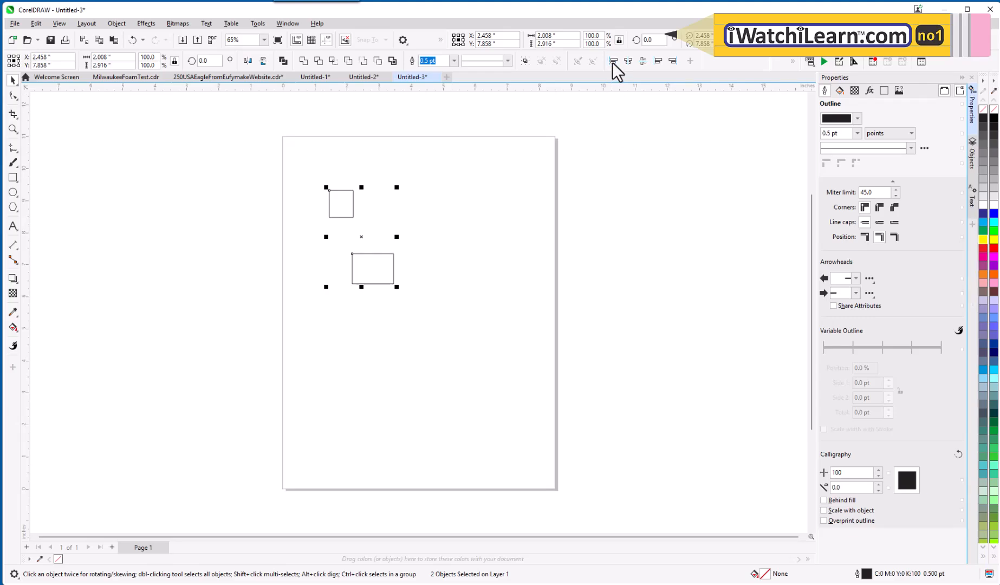
{"action": "left_click", "coordinate": [613, 62]}
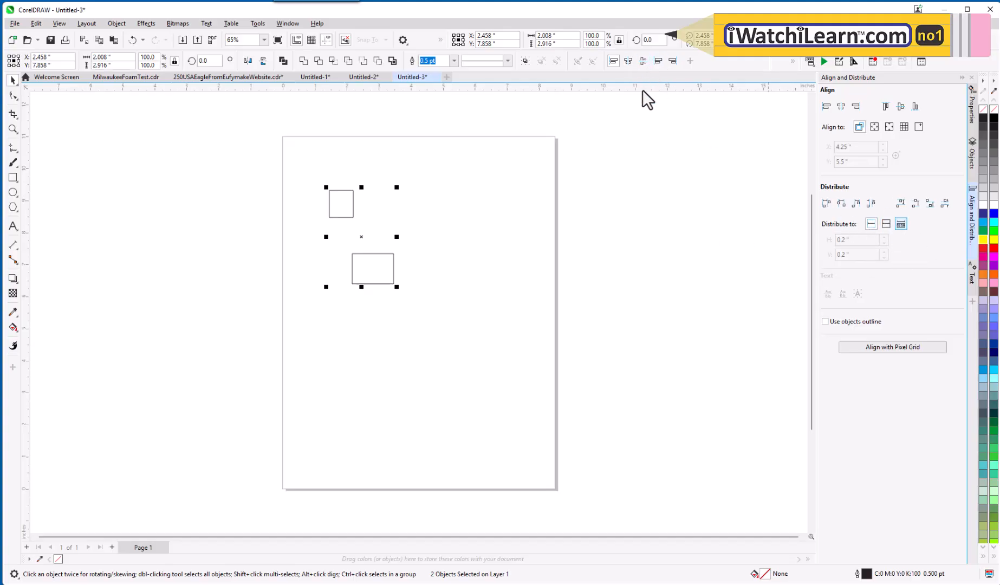
{"action": "left_click", "coordinate": [190, 228]}
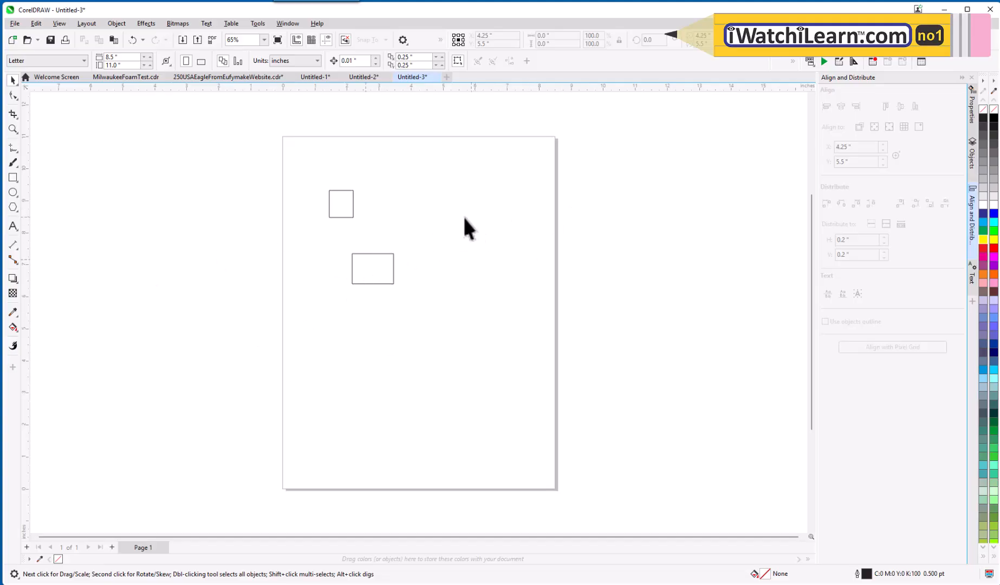
- Examine the SilhouetteConnect macros, including Module1.regmarks, in the Run Macro dialog and close it without running one
{"action": "left_click", "coordinate": [822, 64]}
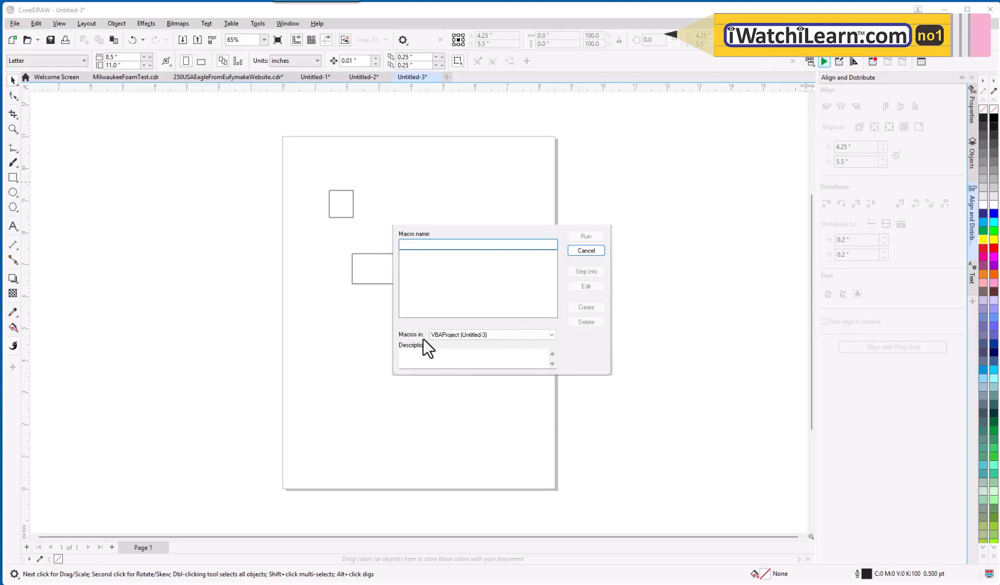
{"action": "left_click", "coordinate": [549, 338]}
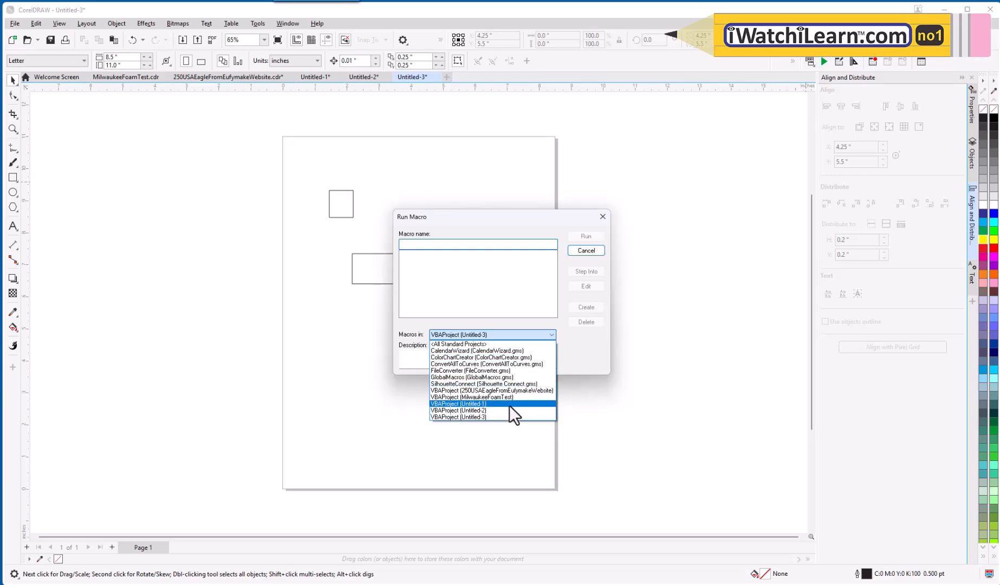
{"action": "left_click", "coordinate": [488, 384]}
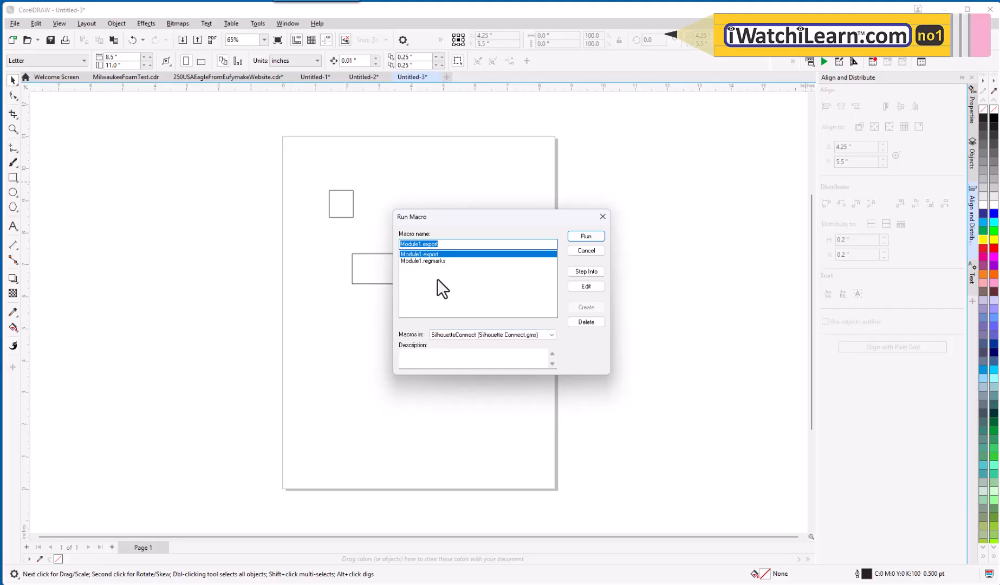
{"action": "left_click_drag", "start_coordinate": [471, 219], "coordinate": [617, 162]}
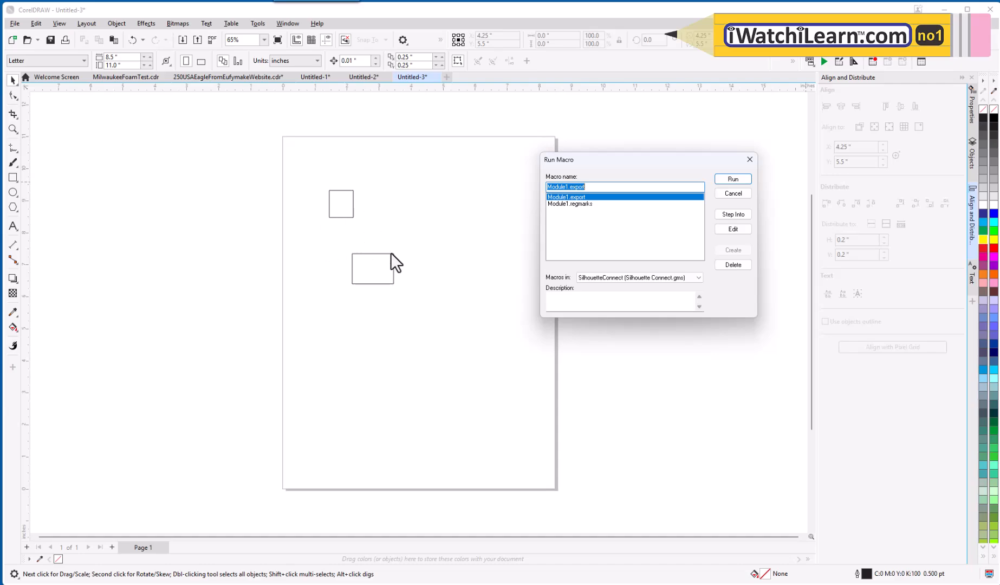
{"action": "left_click", "coordinate": [580, 204]}
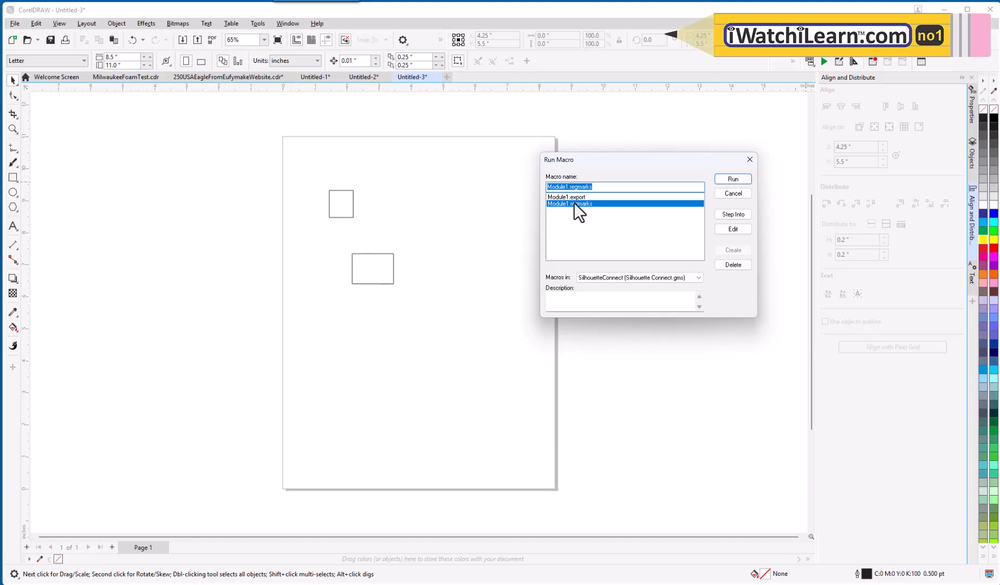
{"action": "left_click", "coordinate": [734, 196]}
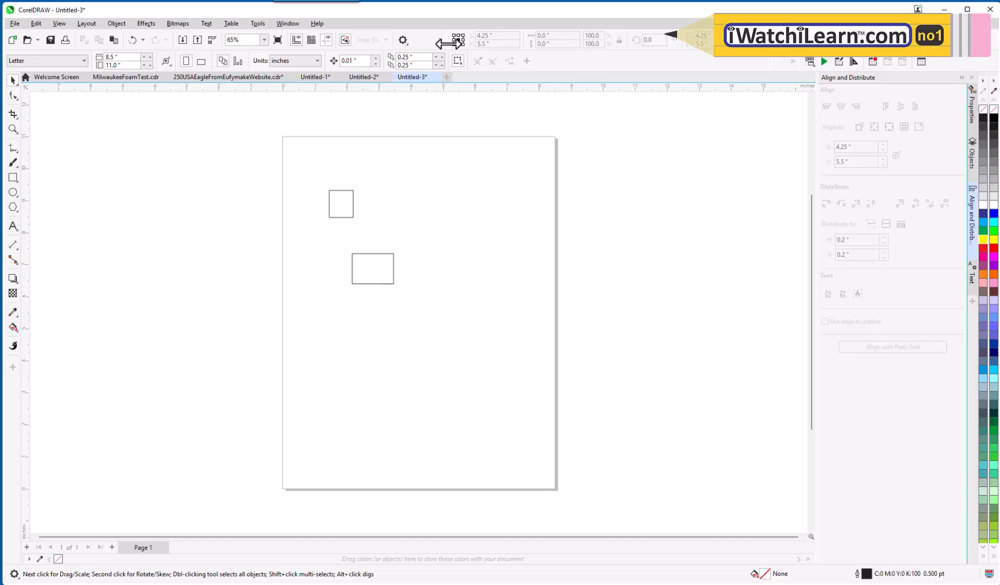
- Shift the docked transform toolbar aside to expose the Launch command, and view its list of applications
{"action": "left_click_drag", "start_coordinate": [449, 43], "coordinate": [537, 41]}
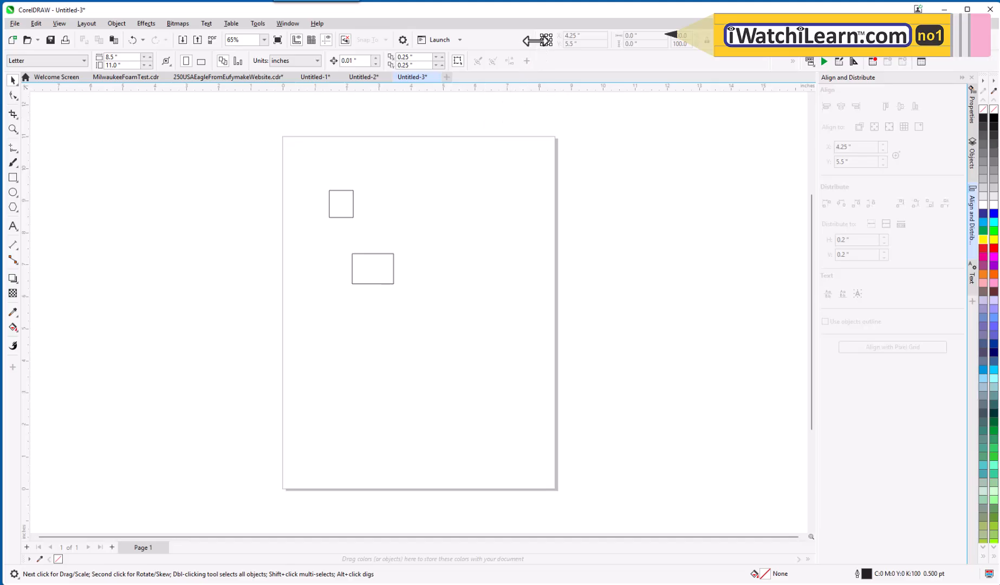
{"action": "mouse_move", "coordinate": [536, 40]}
{"action": "left_mouse_down"}
{"action": "mouse_move", "coordinate": [425, 40]}
{"action": "mouse_move", "coordinate": [528, 40]}
{"action": "left_mouse_up"}
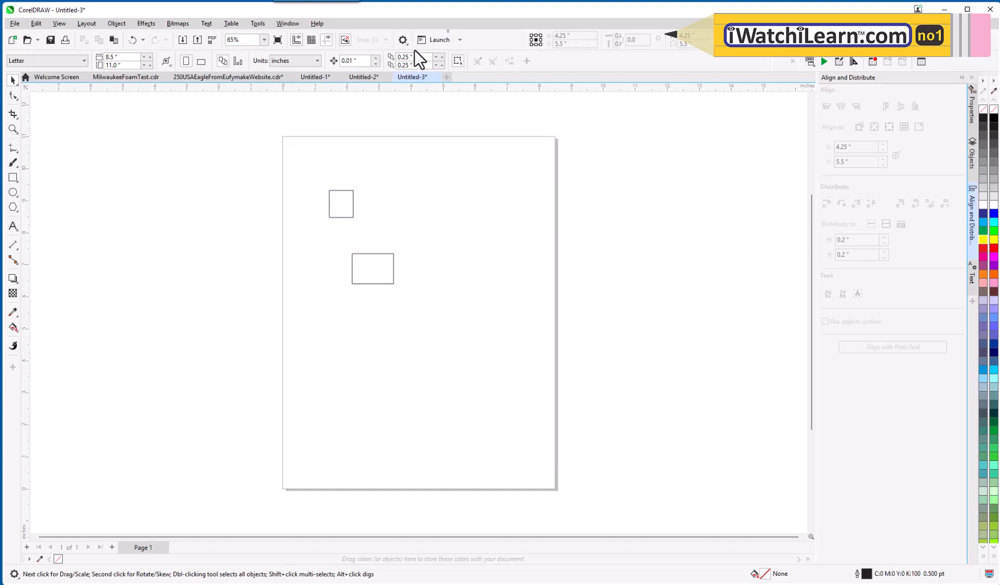
{"action": "left_click", "coordinate": [458, 40]}
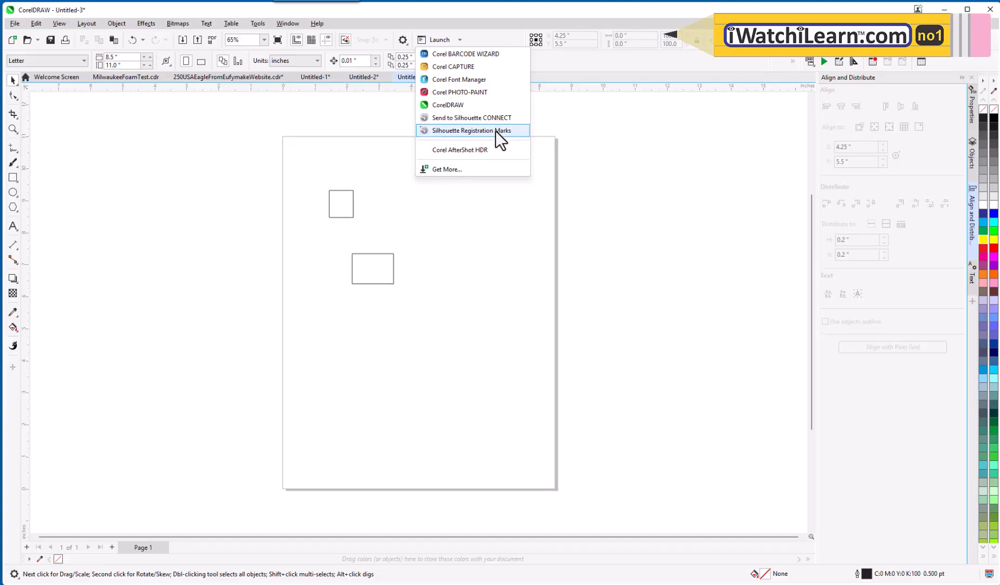
{"action": "left_click", "coordinate": [627, 146]}
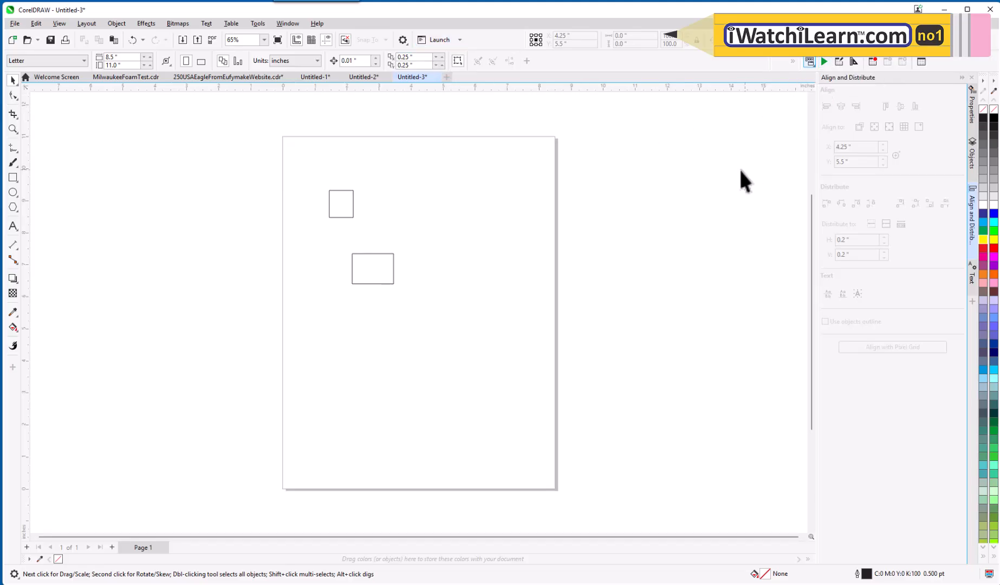
- Launch the Silhouette Registration Marks application and apply the Type 1 (CAMEO, Portrait, CURIO) mark style
{"action": "left_click", "coordinate": [458, 42]}
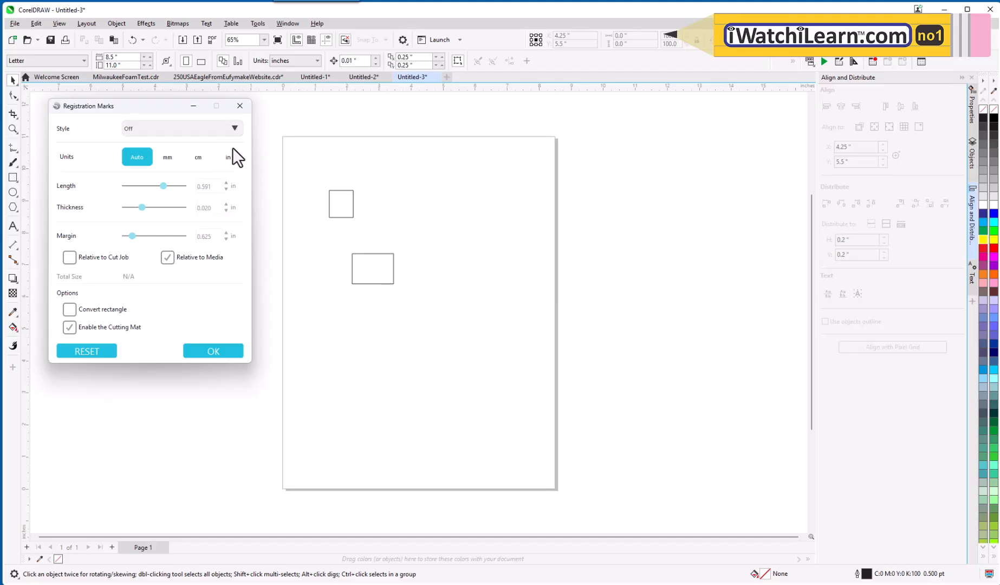
{"action": "left_click", "coordinate": [234, 128]}
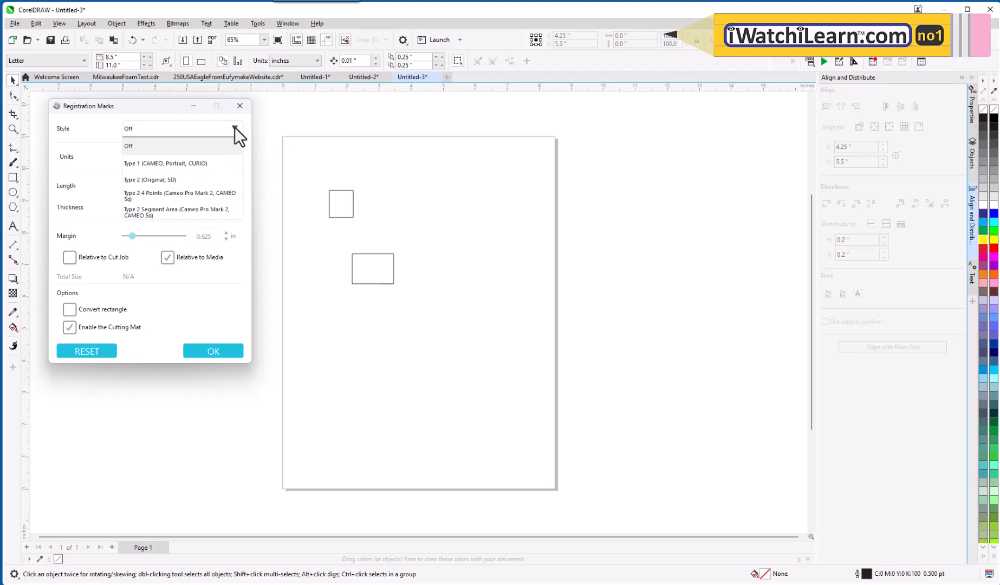
{"action": "left_click", "coordinate": [186, 163]}
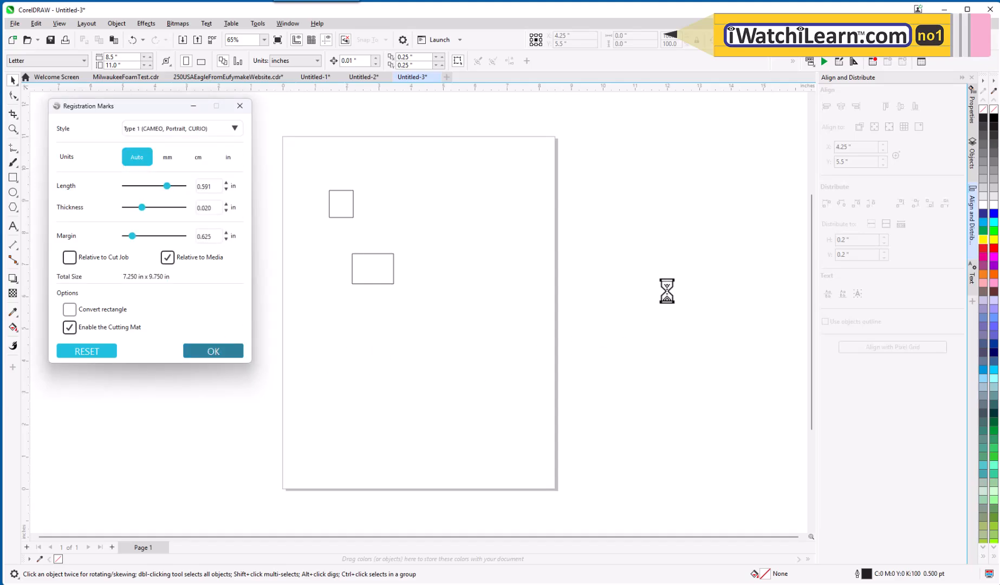
{"action": "left_click", "coordinate": [207, 351]}
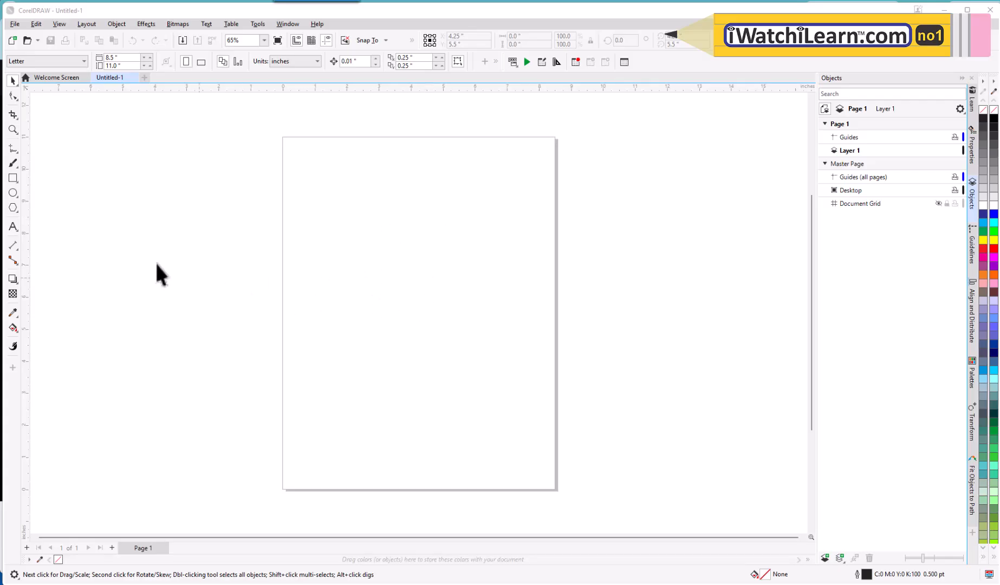
- Draw a rectangle about 1.37 by 1.21 inches in the upper part of the page and deselect it
{"action": "left_click", "coordinate": [12, 179]}
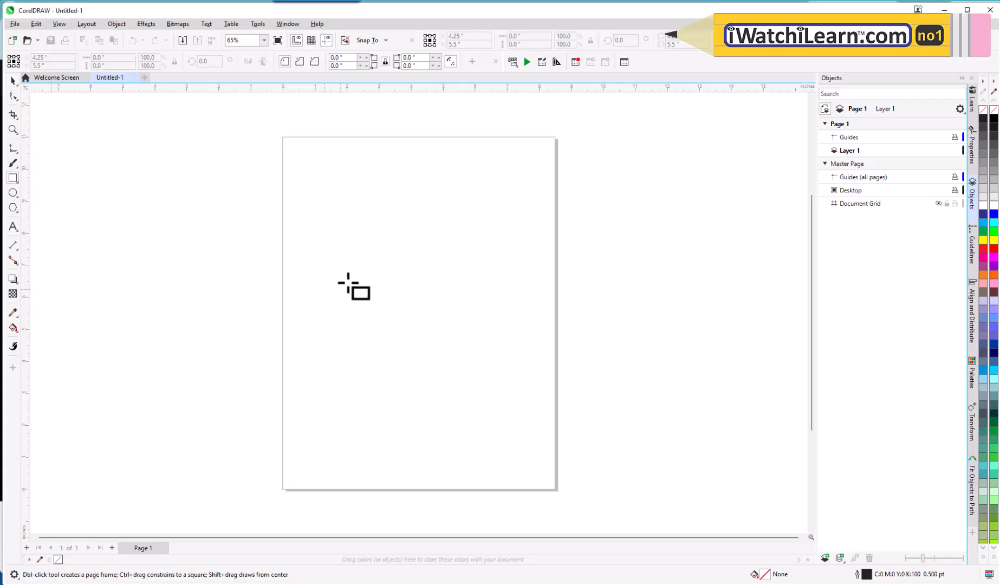
{"action": "left_click_drag", "start_coordinate": [343, 203], "coordinate": [387, 241]}
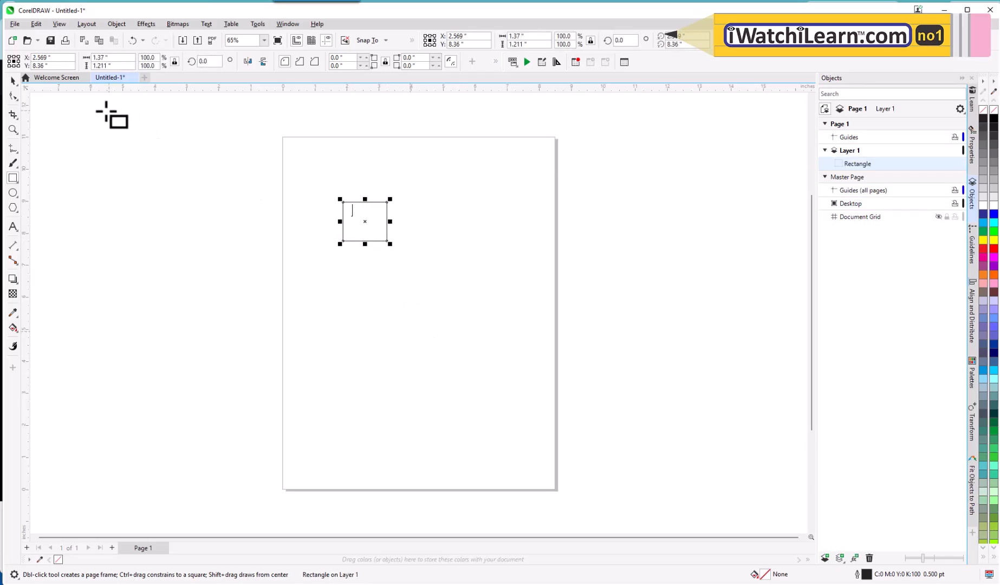
{"action": "left_click", "coordinate": [13, 80]}
{"action": "left_click", "coordinate": [160, 229]}
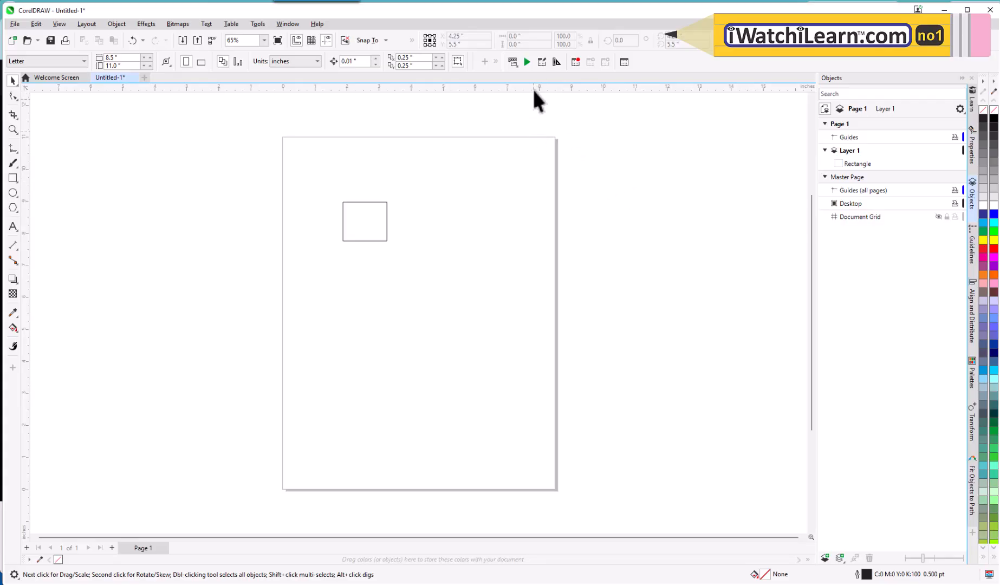
{"action": "left_click", "coordinate": [527, 62]}
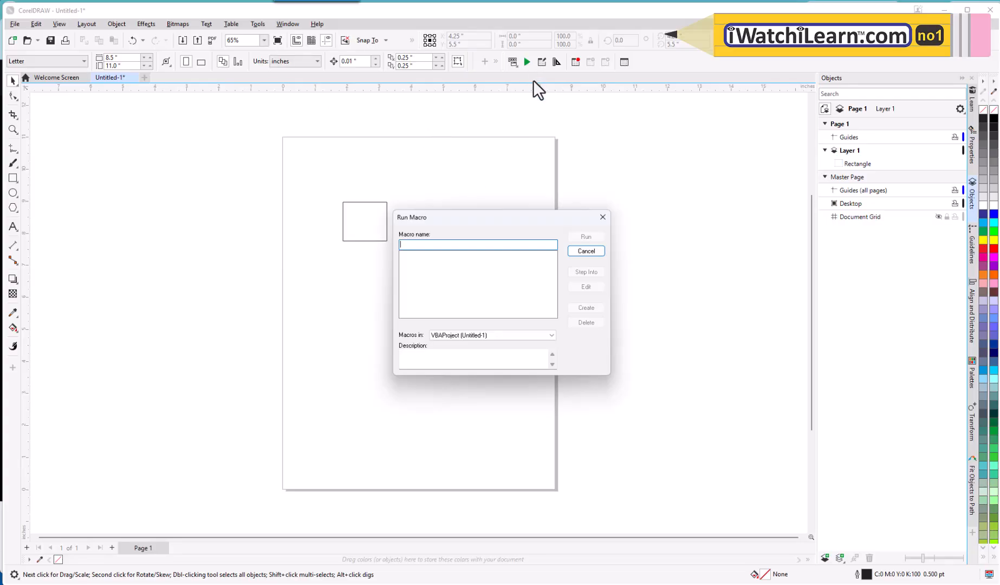
{"action": "left_click", "coordinate": [551, 335]}
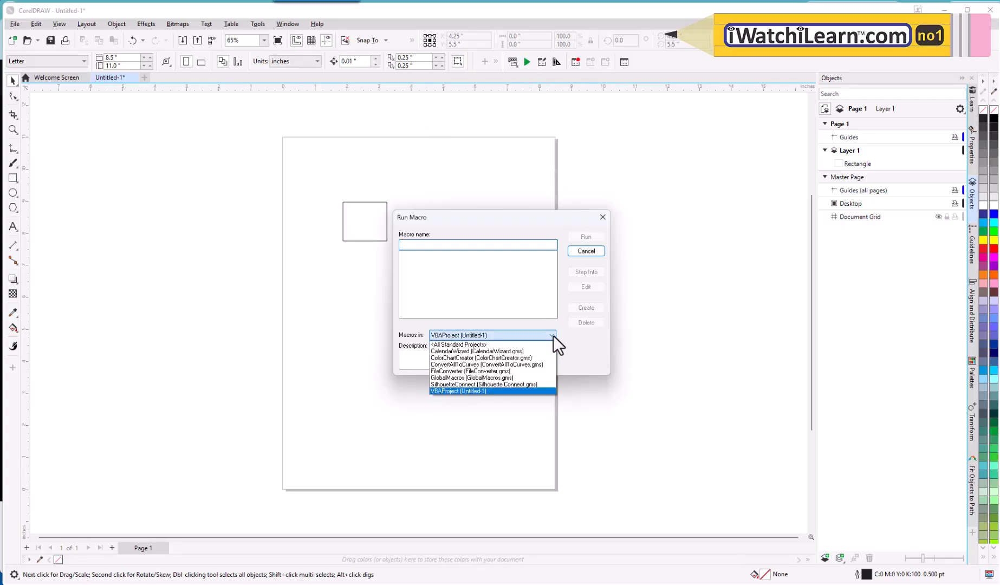
{"action": "left_click", "coordinate": [497, 383]}
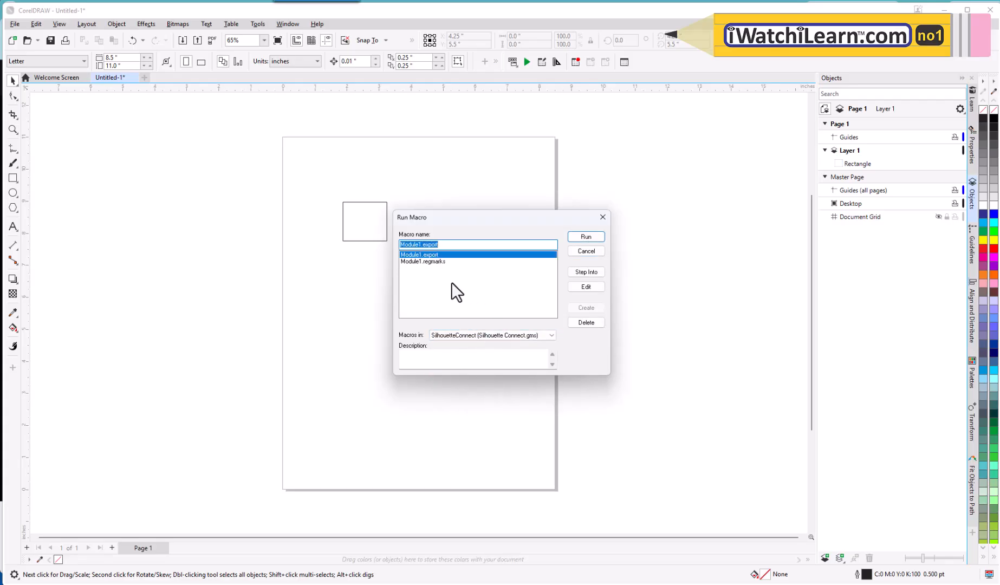
{"action": "left_click", "coordinate": [430, 261]}
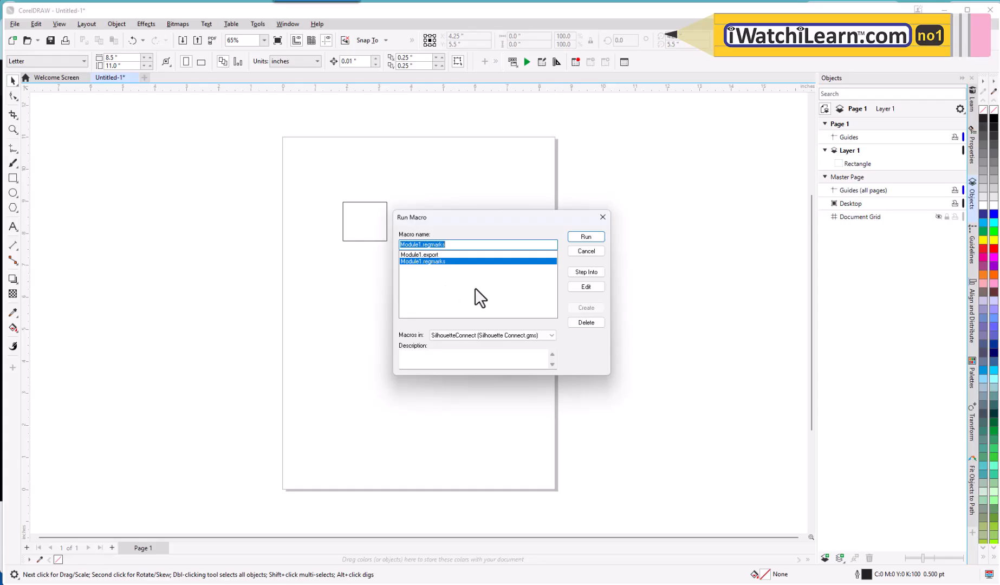
{"action": "left_click", "coordinate": [583, 250]}
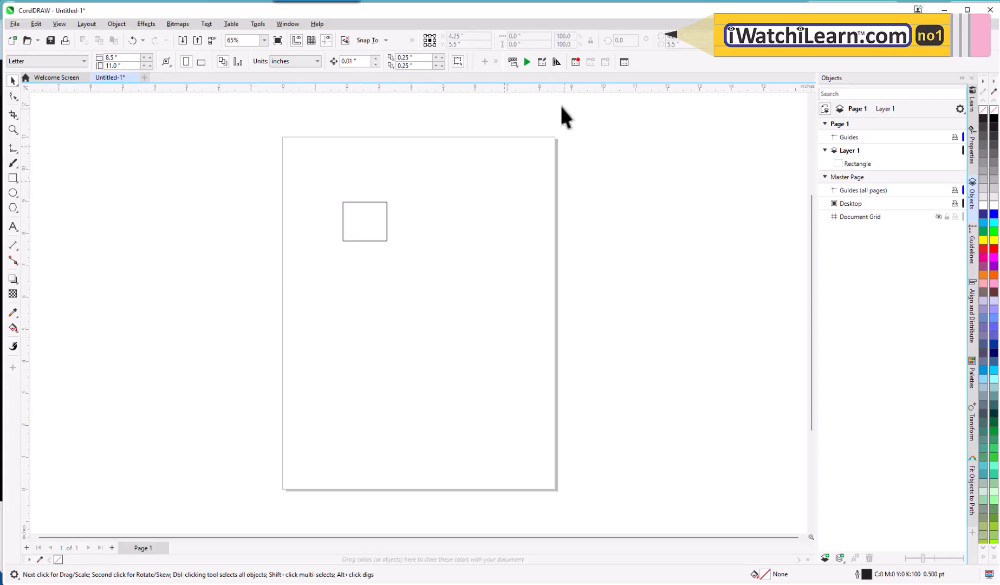
- Run the Module1.regmarks macro from the SilhouetteConnect macro project
{"action": "left_click", "coordinate": [526, 64]}
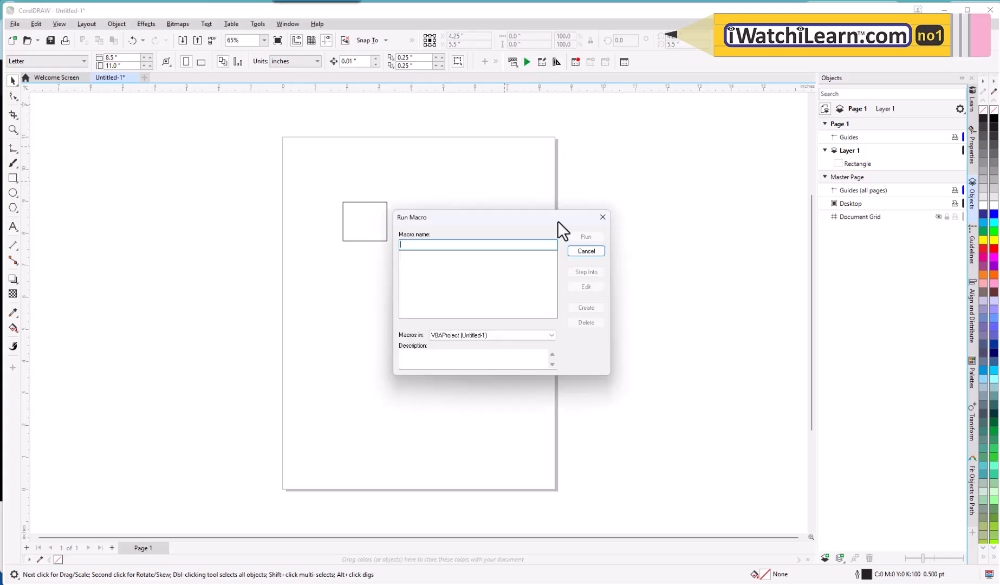
{"action": "left_click", "coordinate": [551, 336]}
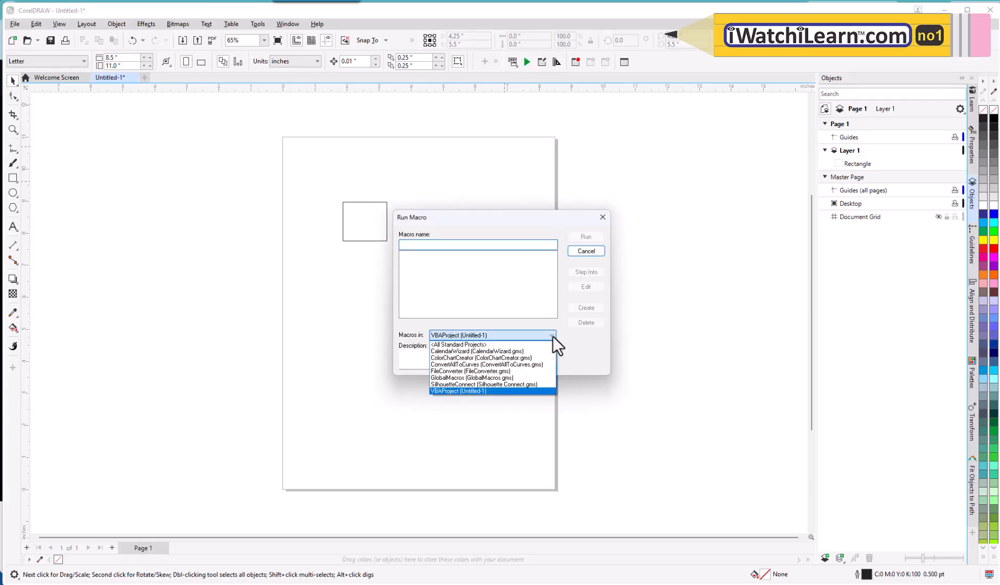
{"action": "left_click", "coordinate": [486, 385]}
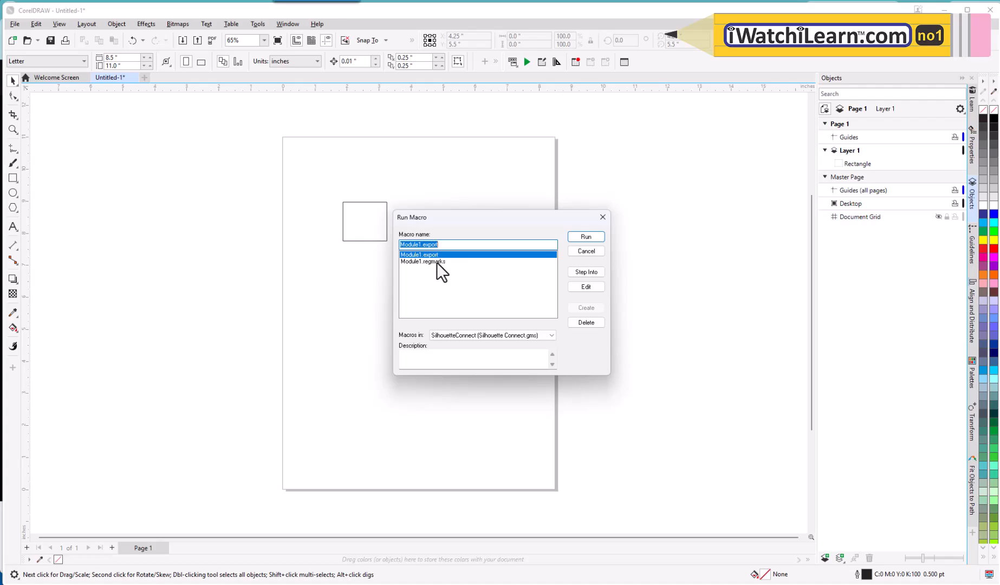
{"action": "double_click", "coordinate": [436, 262]}
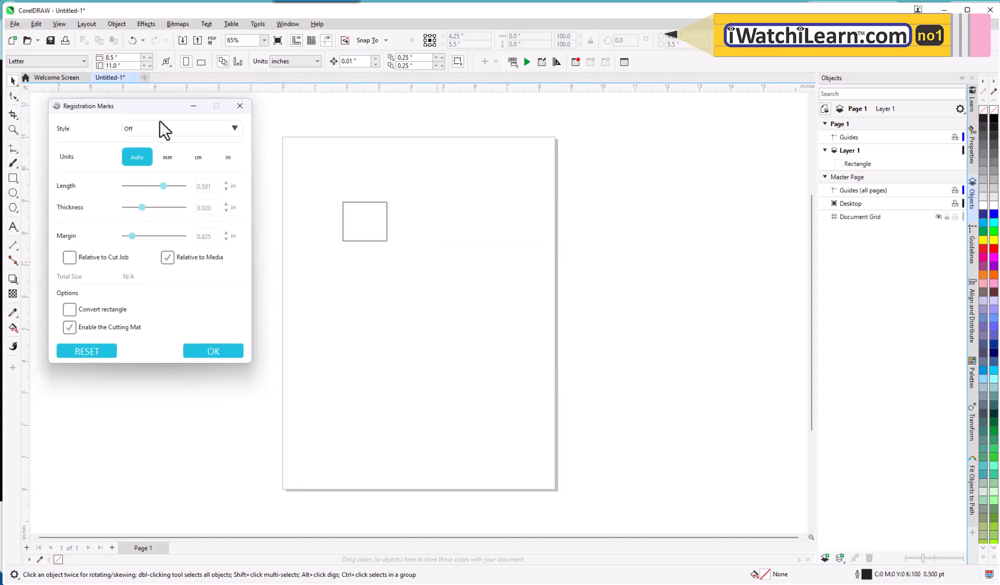
- Move the Registration Marks dialog over the page and add marks in the Type 1 (CAMEO, Portrait, CURIO) style
{"action": "left_click_drag", "start_coordinate": [168, 108], "coordinate": [571, 129]}
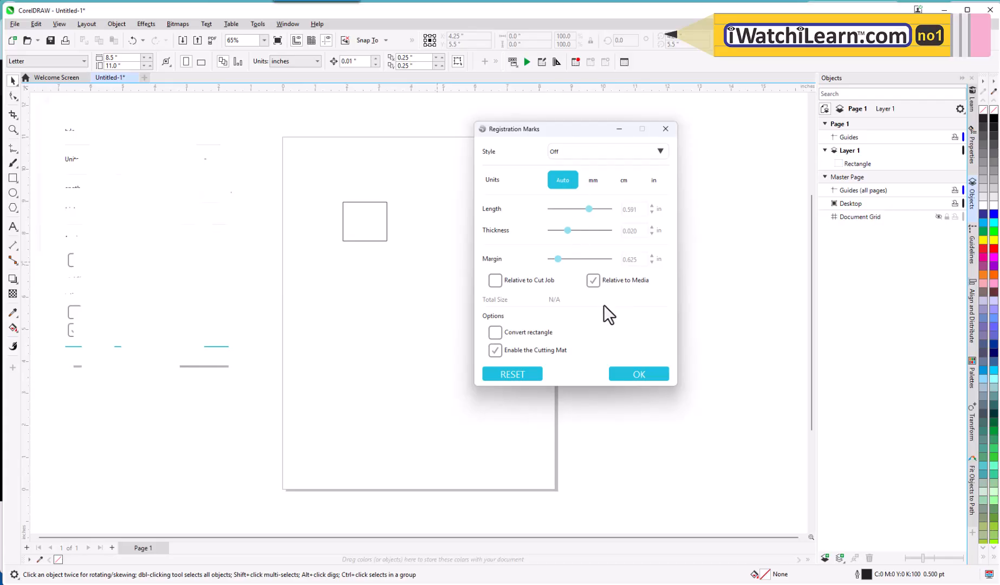
{"action": "left_click", "coordinate": [657, 153]}
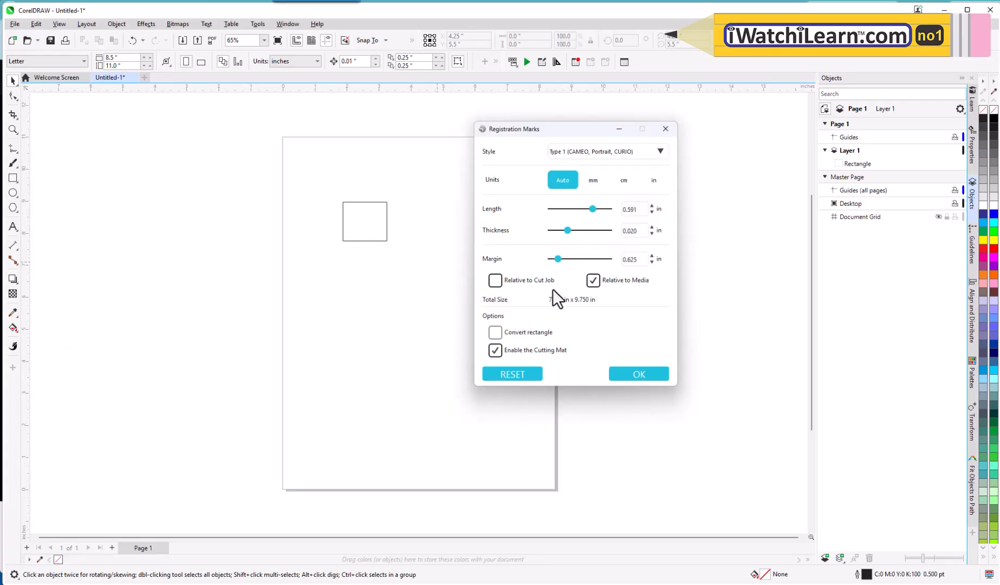
{"action": "left_click", "coordinate": [636, 373]}
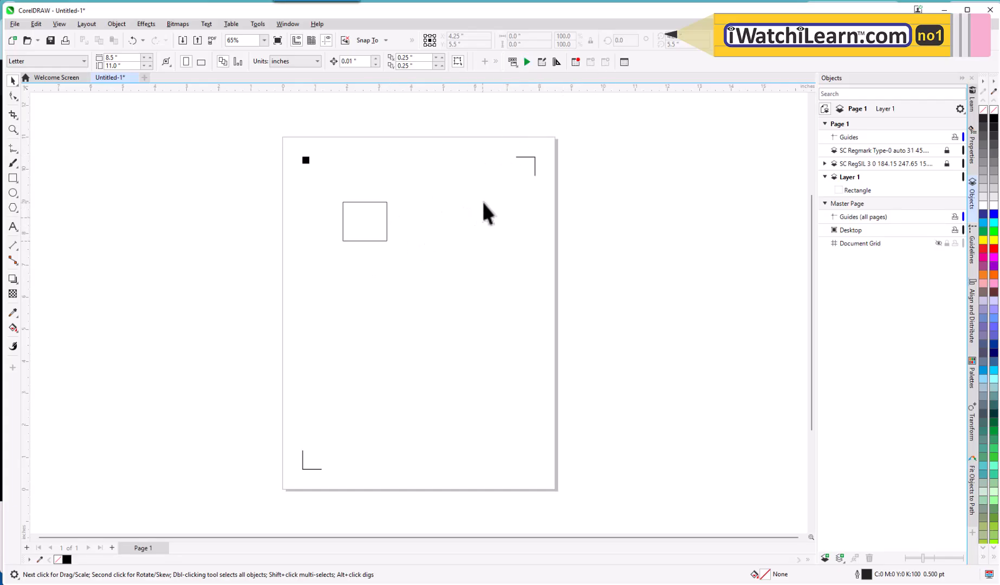
- Run the Module1.export macro from the SilhouetteConnect project to send the drawing to Silhouette CONNECT
{"action": "left_click", "coordinate": [526, 62]}
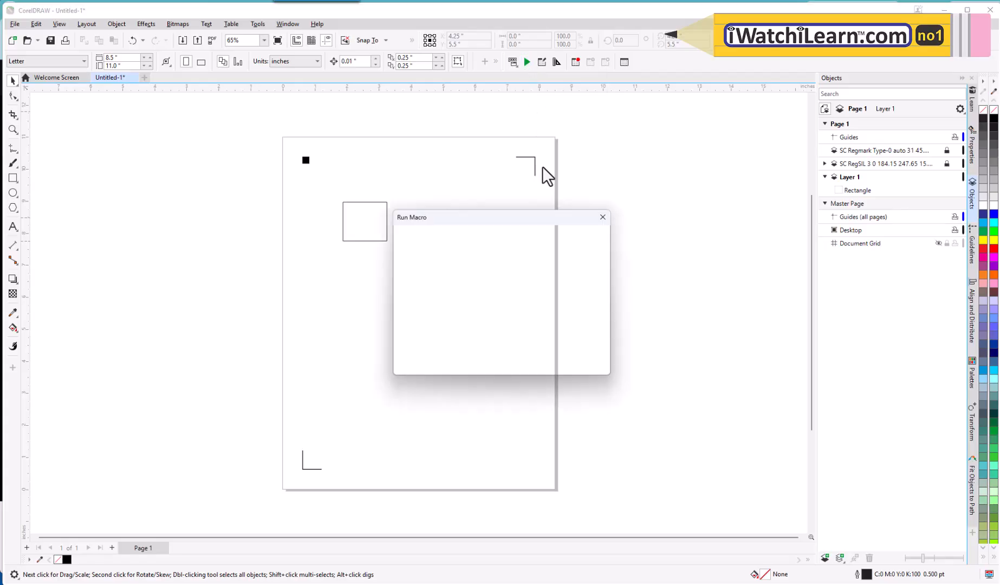
{"action": "left_click", "coordinate": [549, 335]}
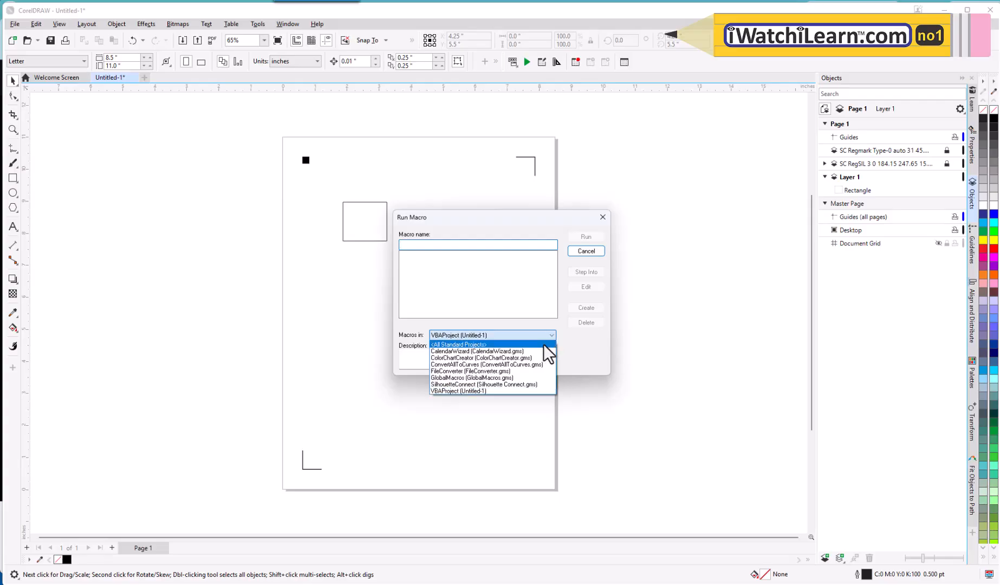
{"action": "left_click", "coordinate": [491, 381]}
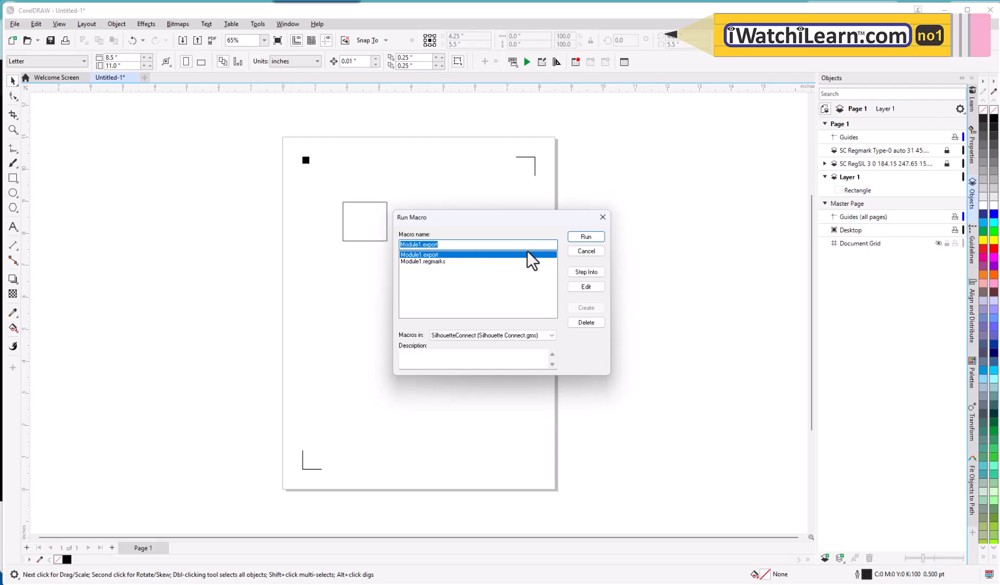
{"action": "left_click", "coordinate": [581, 236]}
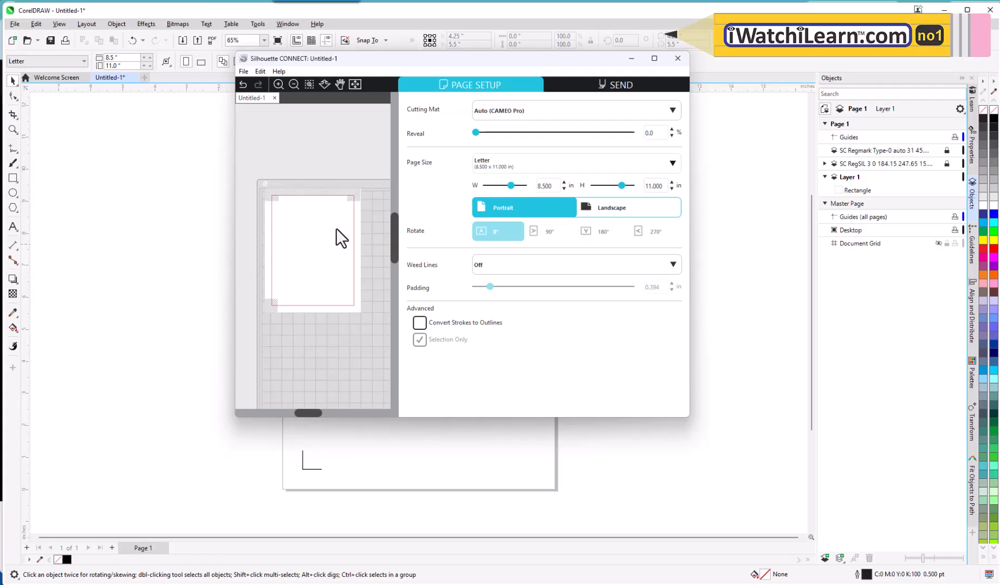
- Review the cutter's send settings and the page setup in Silhouette CONNECT, and close its window
{"action": "left_click", "coordinate": [600, 85]}
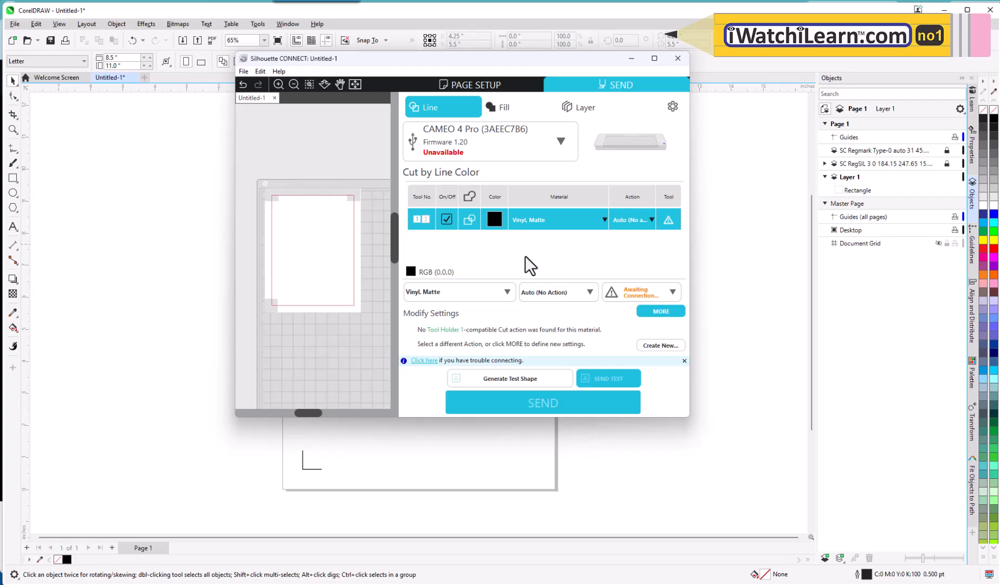
{"action": "left_click", "coordinate": [490, 88]}
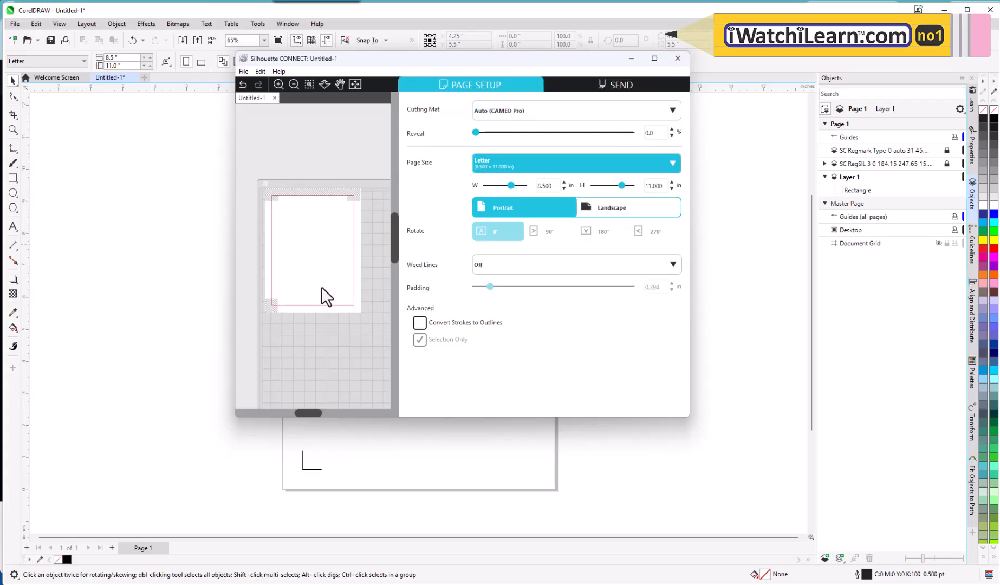
{"action": "left_click", "coordinate": [677, 59]}
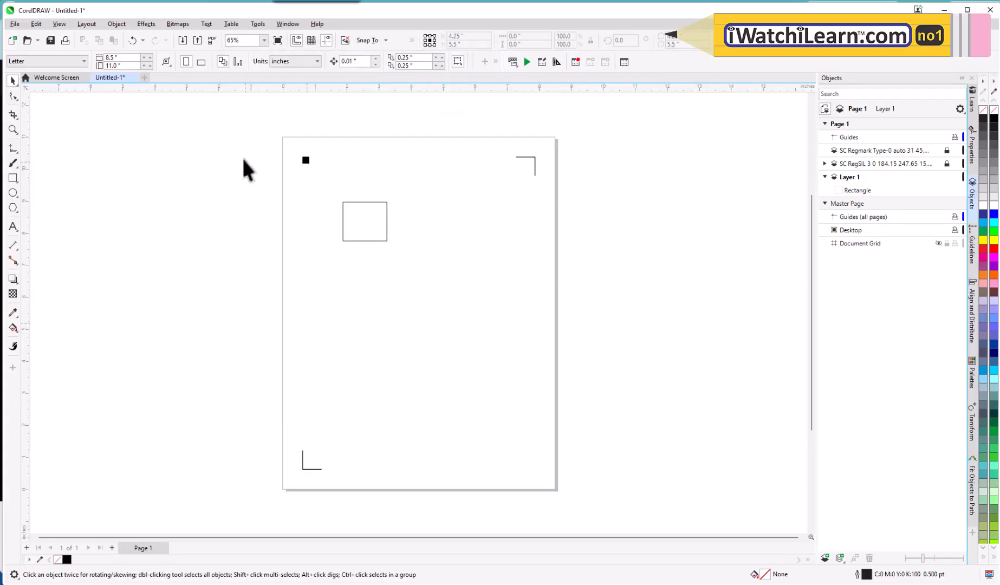
- Marquee-select the page contents, export them again with the SilhouetteConnect Module1.export macro, and close Silhouette CONNECT after viewing the page setup
{"action": "left_click_drag", "start_coordinate": [219, 128], "coordinate": [651, 516]}
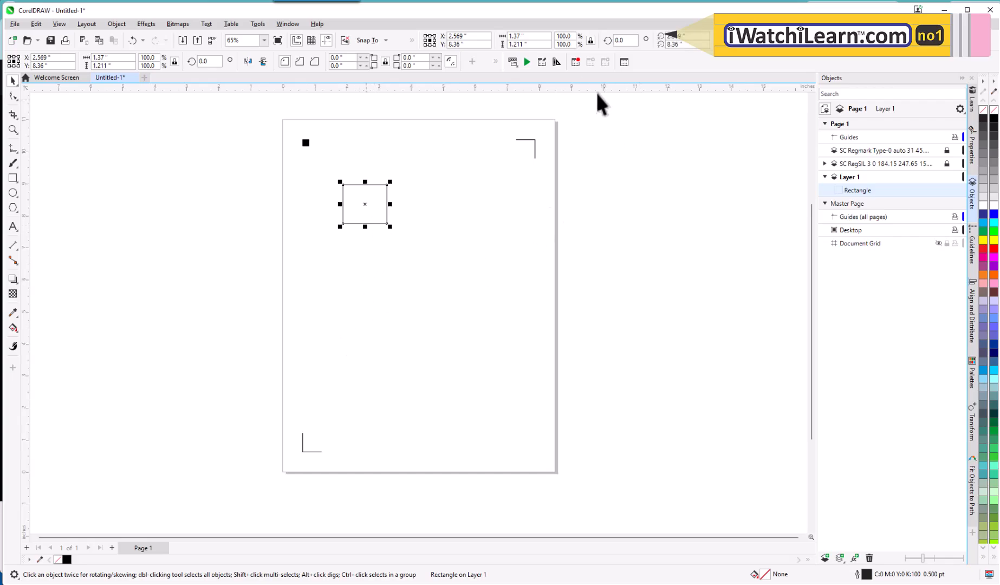
{"action": "left_click", "coordinate": [526, 63]}
{"action": "left_click", "coordinate": [547, 332]}
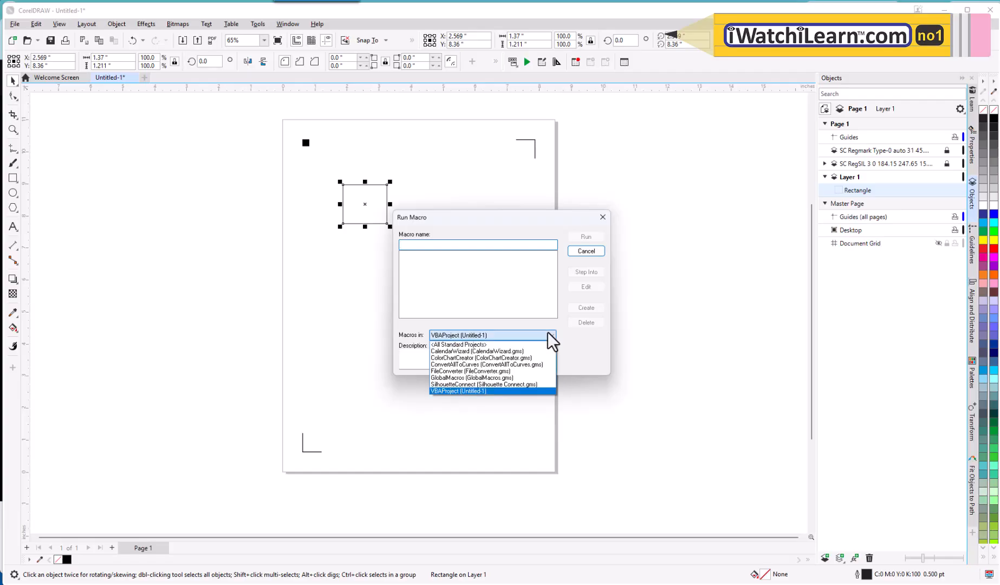
{"action": "left_click", "coordinate": [510, 384]}
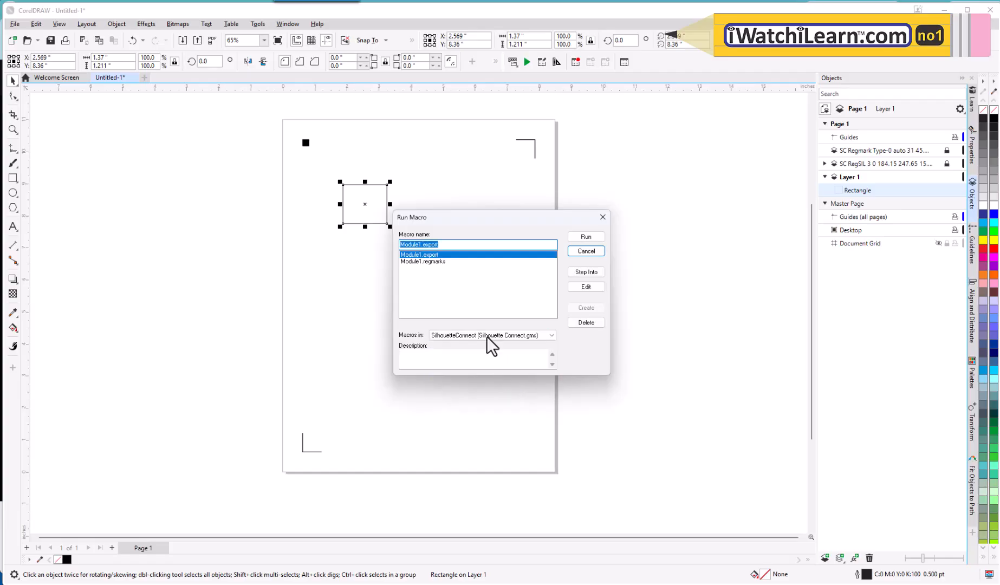
{"action": "left_click", "coordinate": [592, 237]}
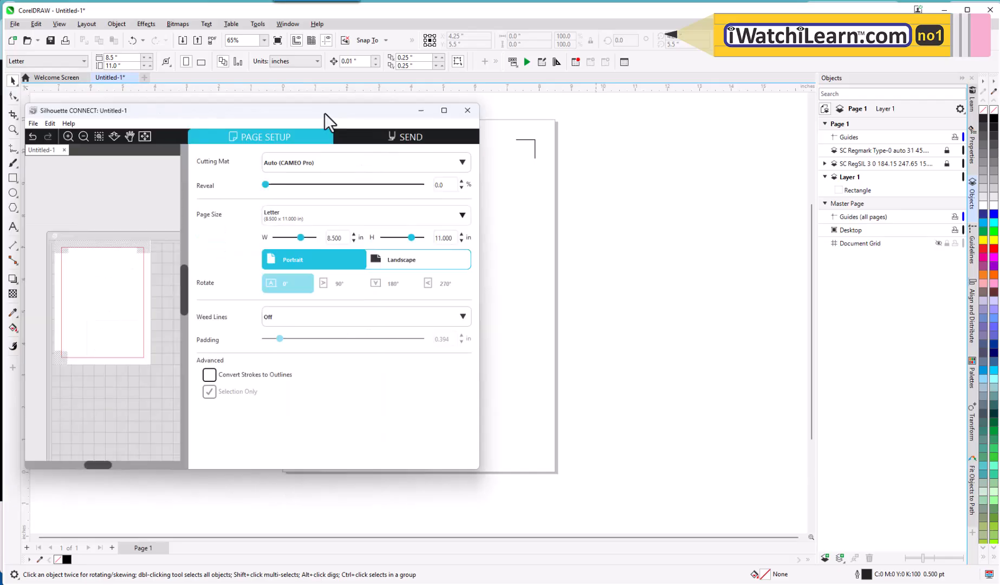
{"action": "left_click_drag", "start_coordinate": [324, 113], "coordinate": [616, 110]}
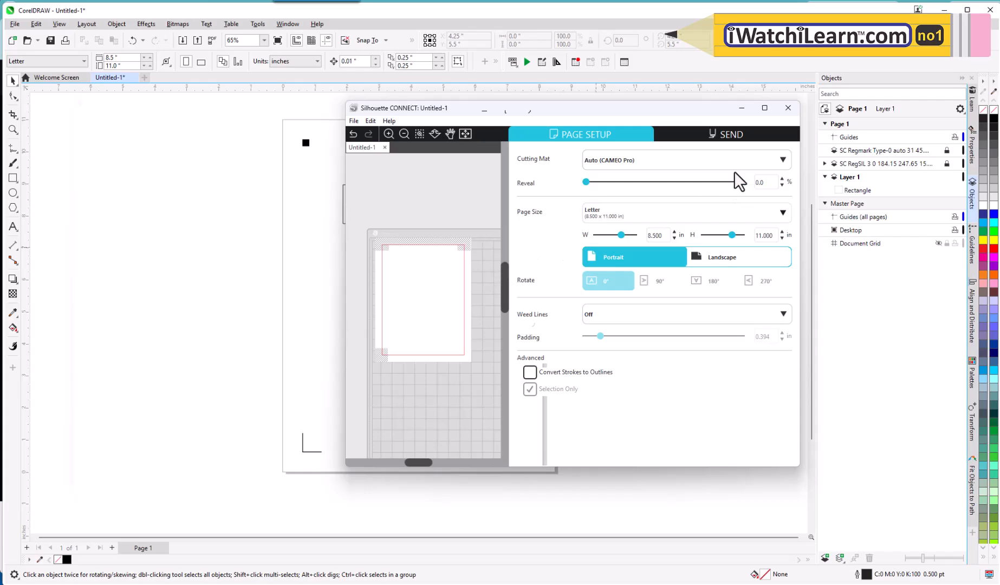
{"action": "left_click", "coordinate": [788, 108]}
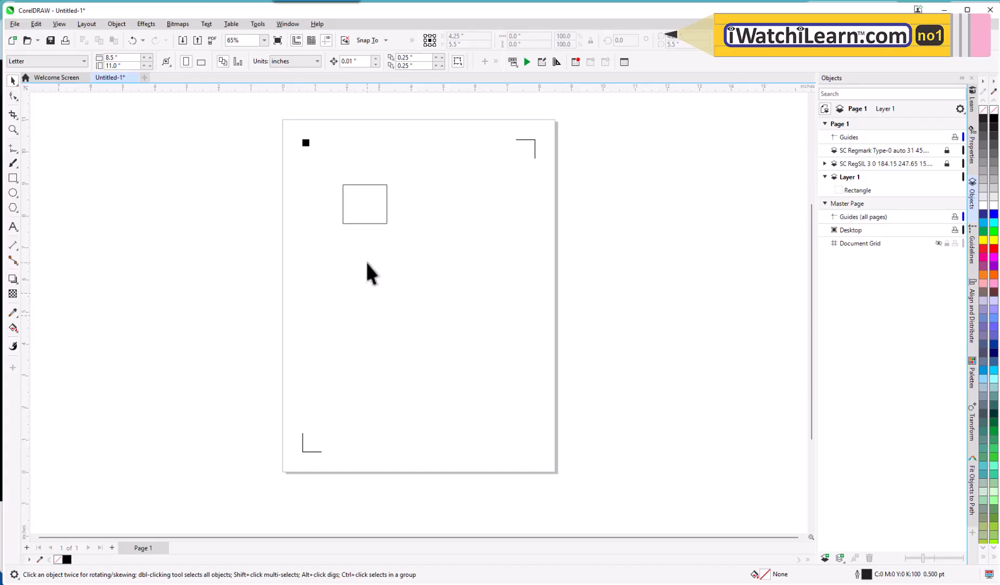
- Unlock the SC Regmark and SC RegSIL registration mark layers and try to marquee-select the corner marks on the page
{"action": "left_click", "coordinate": [945, 150]}
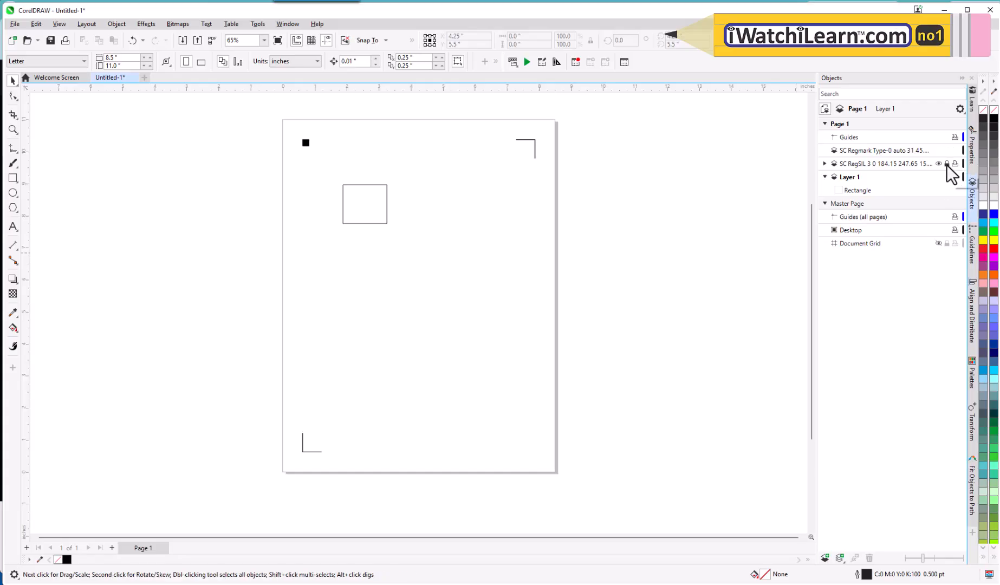
{"action": "left_click", "coordinate": [945, 165]}
{"action": "left_click_drag", "start_coordinate": [332, 161], "coordinate": [342, 167]}
{"action": "left_click_drag", "start_coordinate": [488, 125], "coordinate": [579, 178]}
{"action": "left_click_drag", "start_coordinate": [267, 401], "coordinate": [332, 455]}
{"action": "left_click_drag", "start_coordinate": [428, 252], "coordinate": [428, 254]}
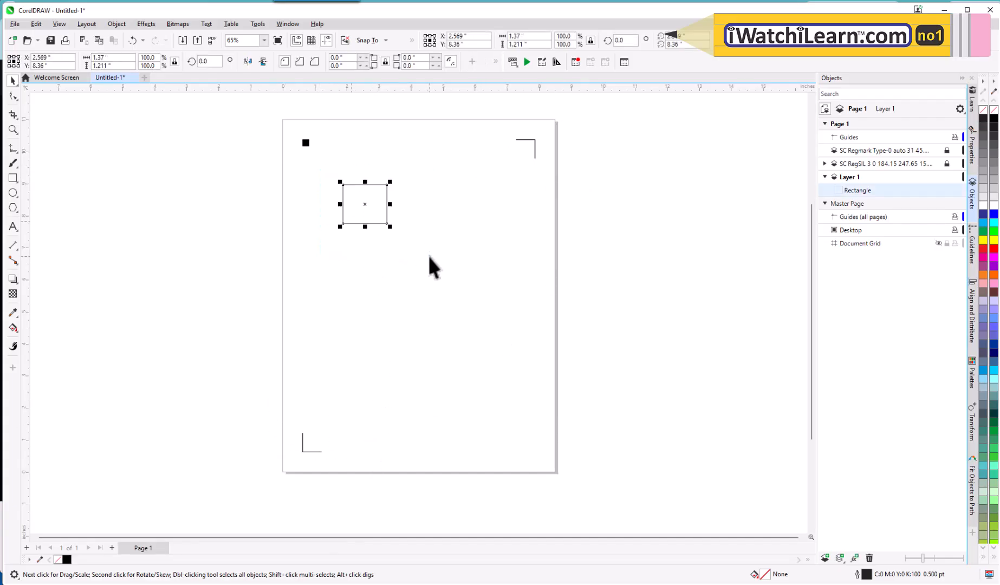
{"action": "left_click_drag", "start_coordinate": [486, 122], "coordinate": [566, 192]}
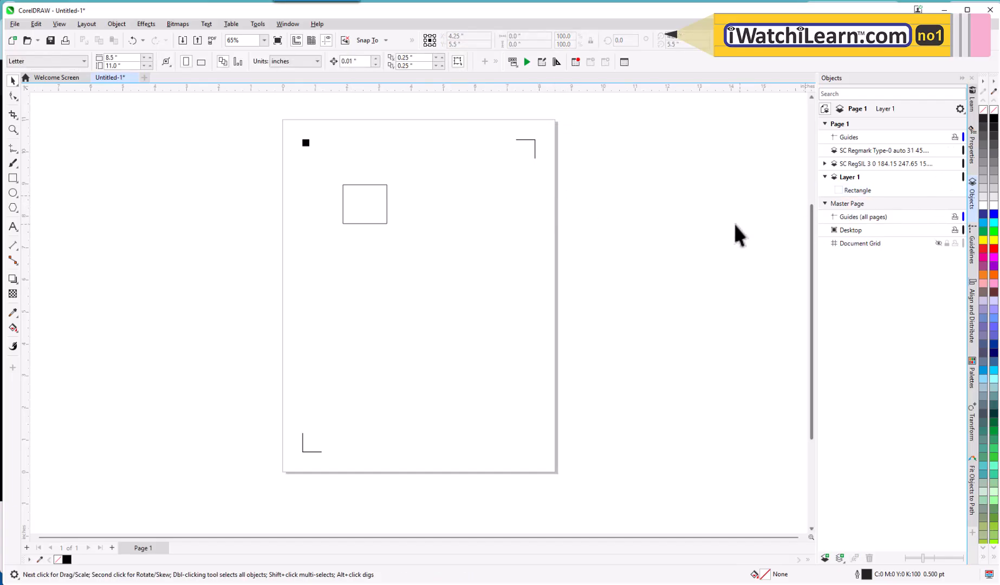
- Toggle the SC RegSIL layer's visibility off and on, and expand it to examine its registration mark curves before collapsing it
{"action": "left_click", "coordinate": [938, 163]}
{"action": "left_click", "coordinate": [939, 163]}
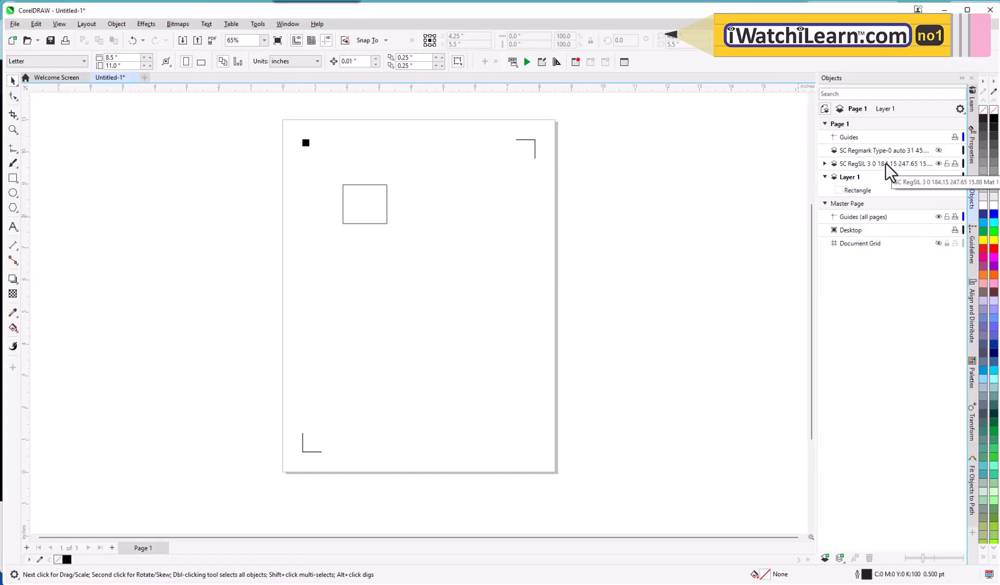
{"action": "left_click", "coordinate": [823, 163]}
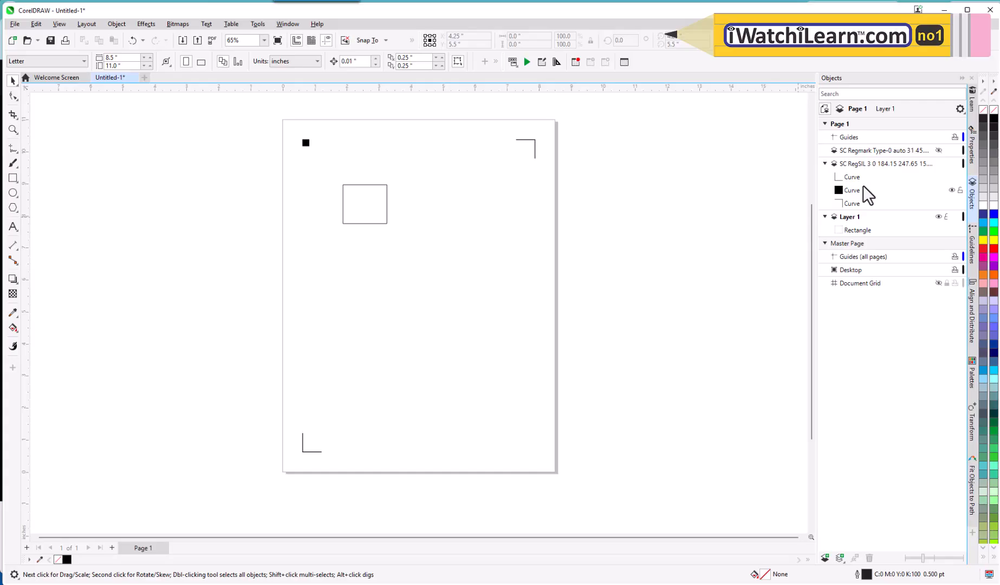
{"action": "left_click", "coordinate": [824, 164]}
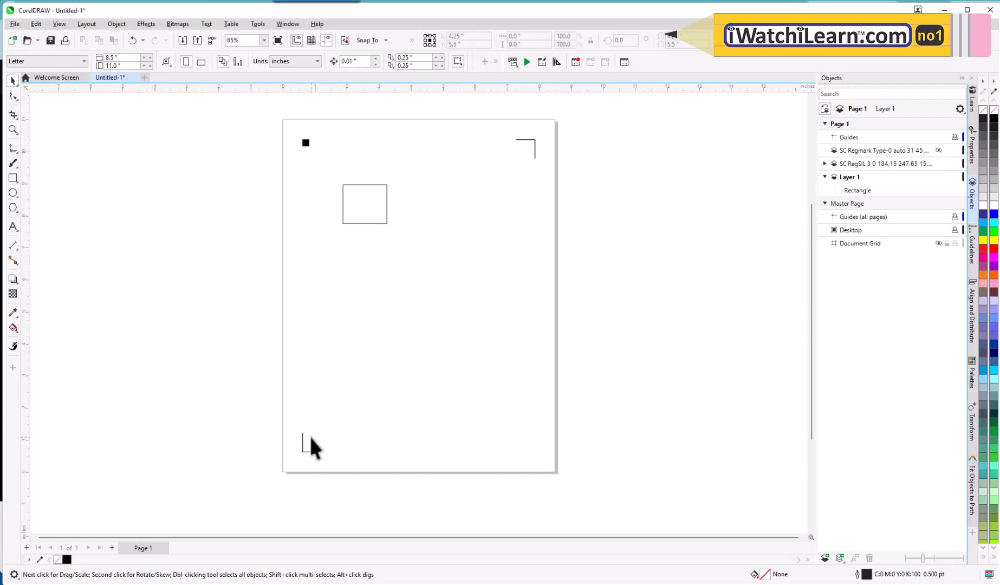
- Move the small rectangle past the left margin and back inside the registration marks, centred at about X 4.02", Y 7.72"
{"action": "left_click", "coordinate": [372, 222]}
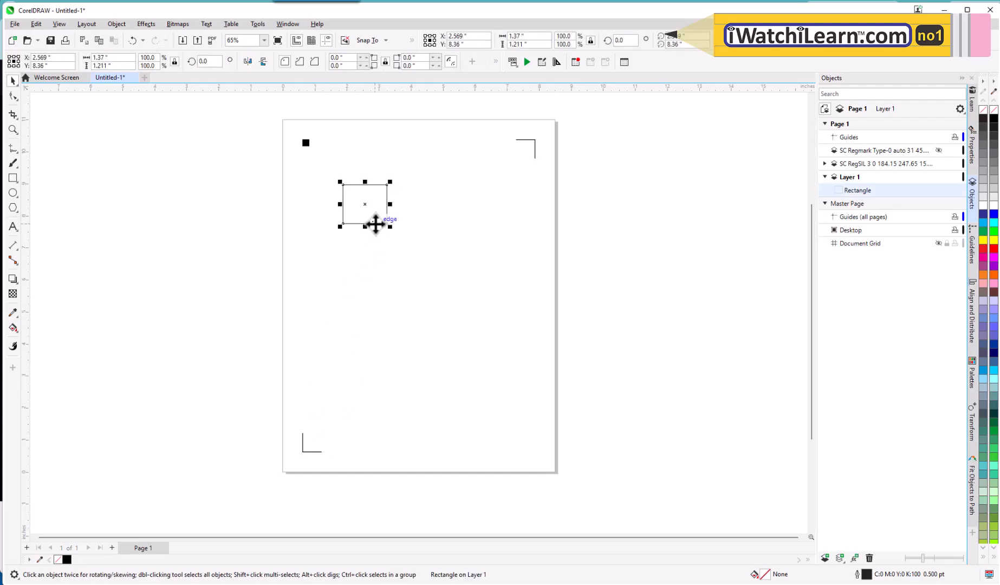
{"action": "left_click_drag", "start_coordinate": [373, 222], "coordinate": [318, 219]}
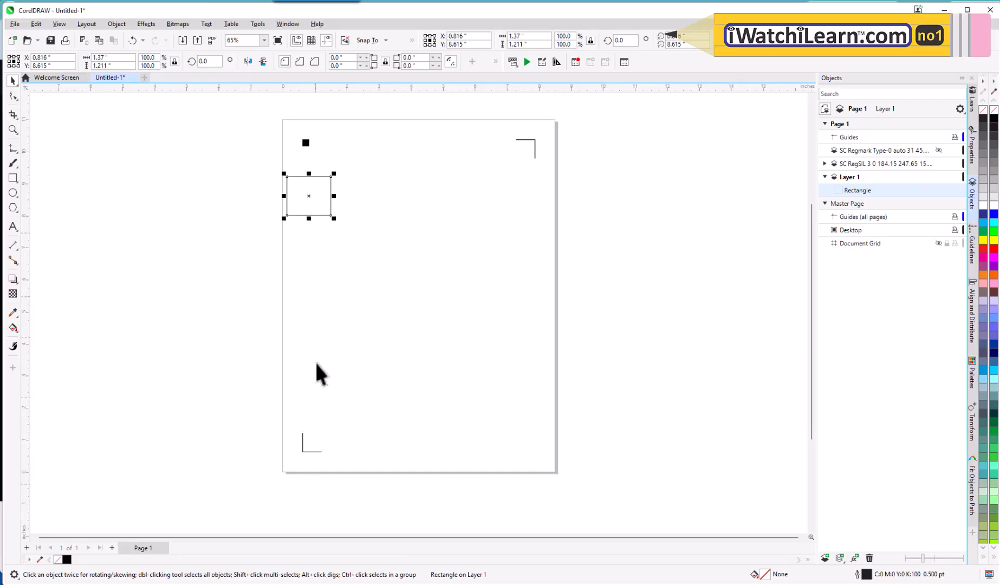
{"action": "left_click_drag", "start_coordinate": [313, 199], "coordinate": [417, 230]}
- Draw a rectangle about 7.12 by 9.61 inches spanning the registration marks, and stretch its left side to about 7.30 inches wide
{"action": "left_click", "coordinate": [14, 178]}
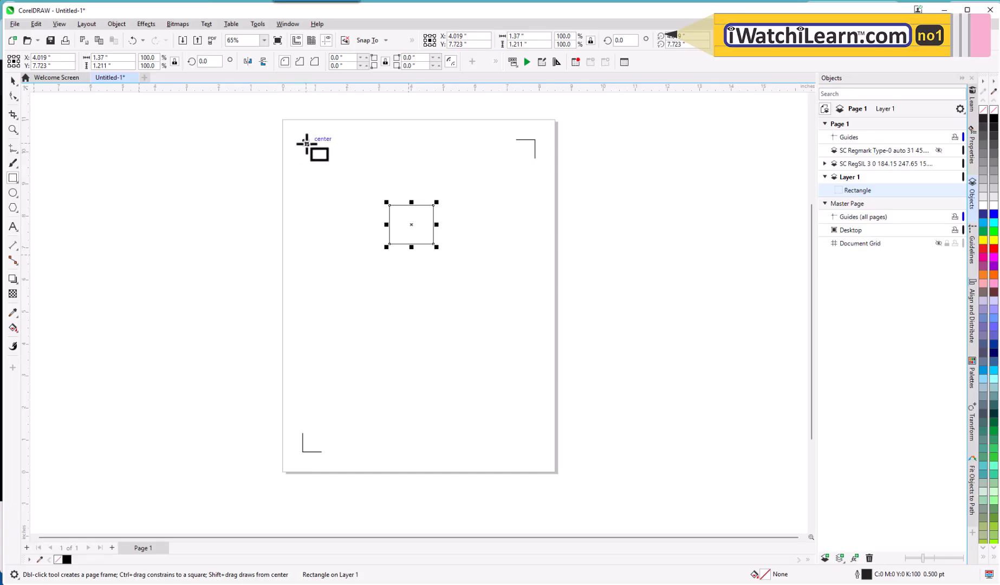
{"action": "mouse_move", "coordinate": [306, 142]}
{"action": "left_mouse_down"}
{"action": "mouse_move", "coordinate": [315, 186]}
{"action": "mouse_move", "coordinate": [457, 352]}
{"action": "mouse_move", "coordinate": [520, 398]}
{"action": "mouse_move", "coordinate": [509, 439]}
{"action": "mouse_move", "coordinate": [534, 450]}
{"action": "left_mouse_up"}
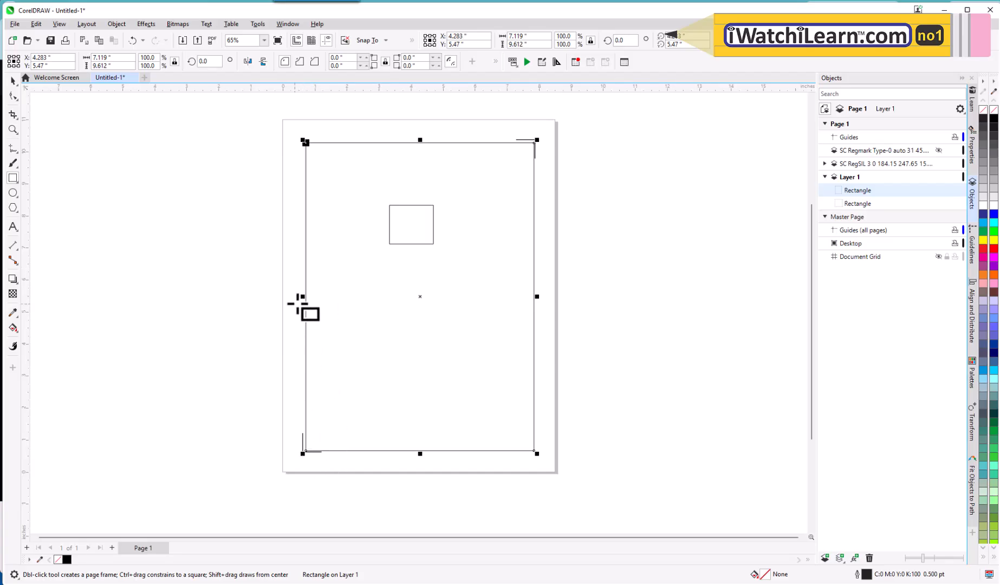
{"action": "left_click_drag", "start_coordinate": [301, 298], "coordinate": [296, 297]}
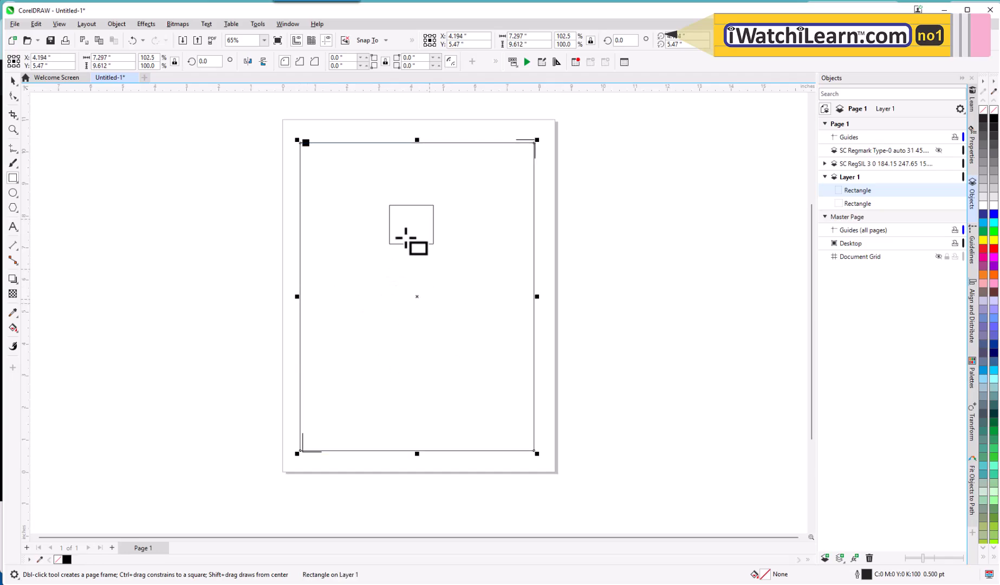
- Draw an ellipse about 2.04 by 1.83 inches below the small rectangle
{"action": "left_click", "coordinate": [12, 81]}
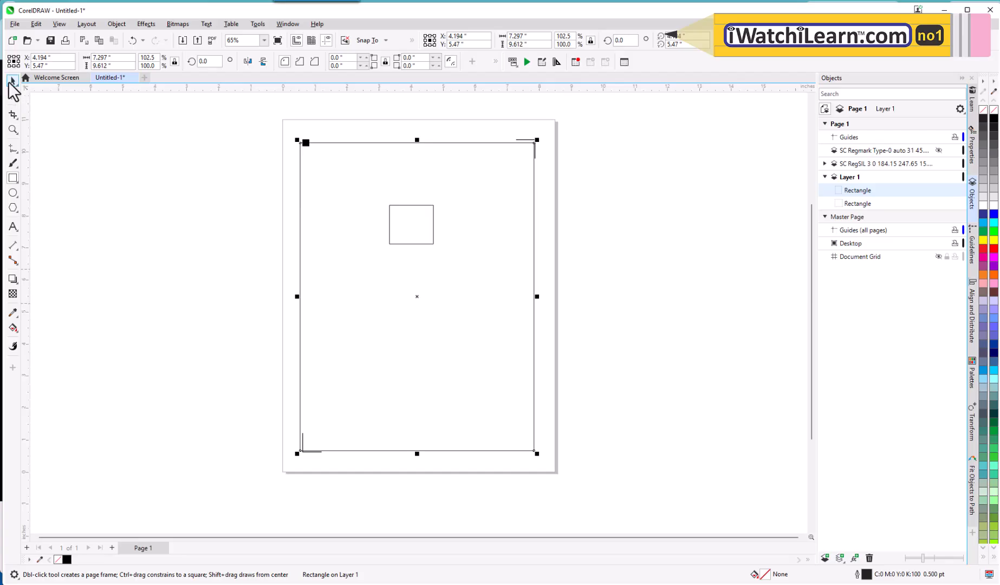
{"action": "key", "text": "F7"}
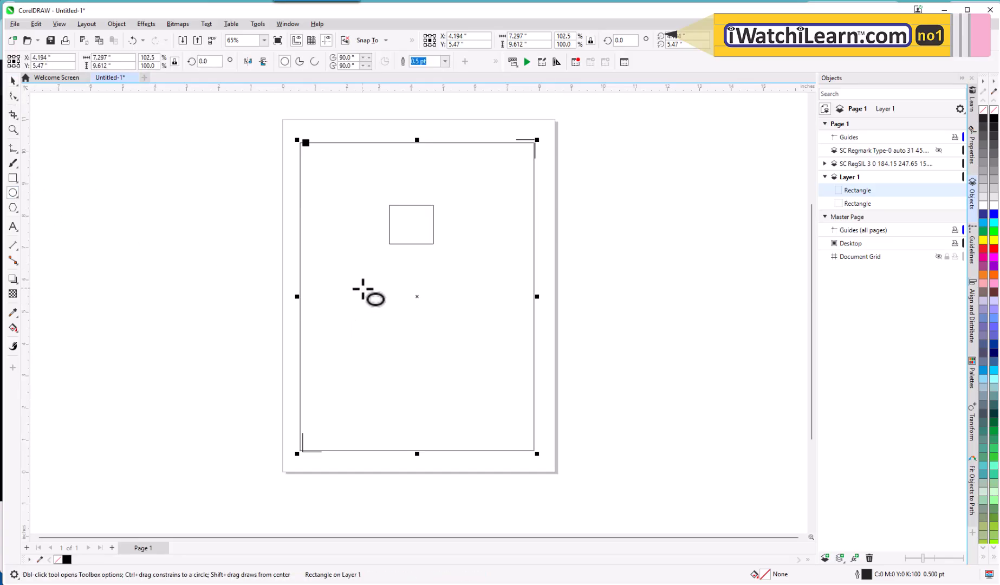
{"action": "left_click_drag", "start_coordinate": [356, 285], "coordinate": [427, 350]}
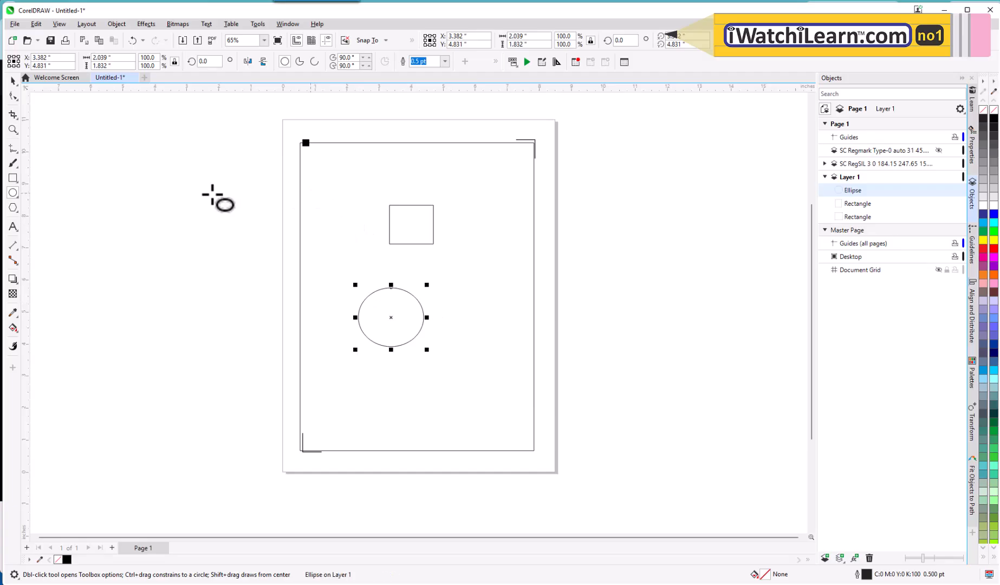
{"action": "left_click", "coordinate": [13, 81]}
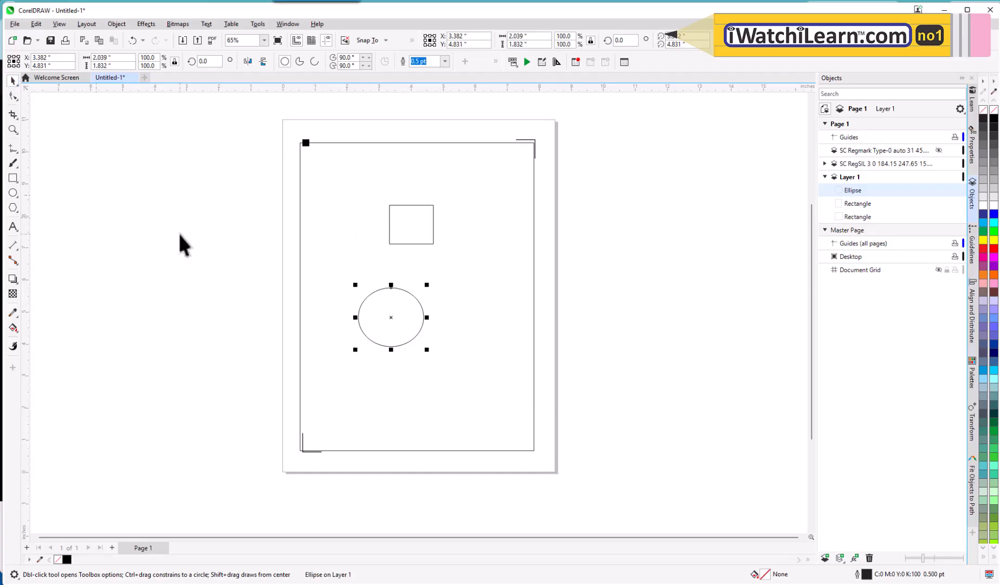
- Delete the large rectangle that spans the registration marks
{"action": "left_click", "coordinate": [177, 232]}
{"action": "left_click", "coordinate": [300, 286]}
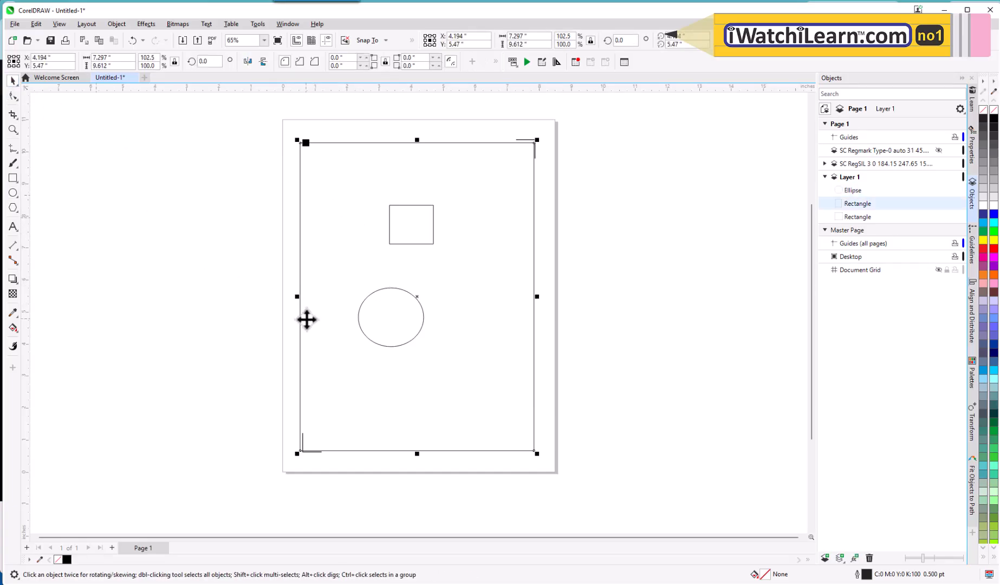
{"action": "key", "text": "Delete"}
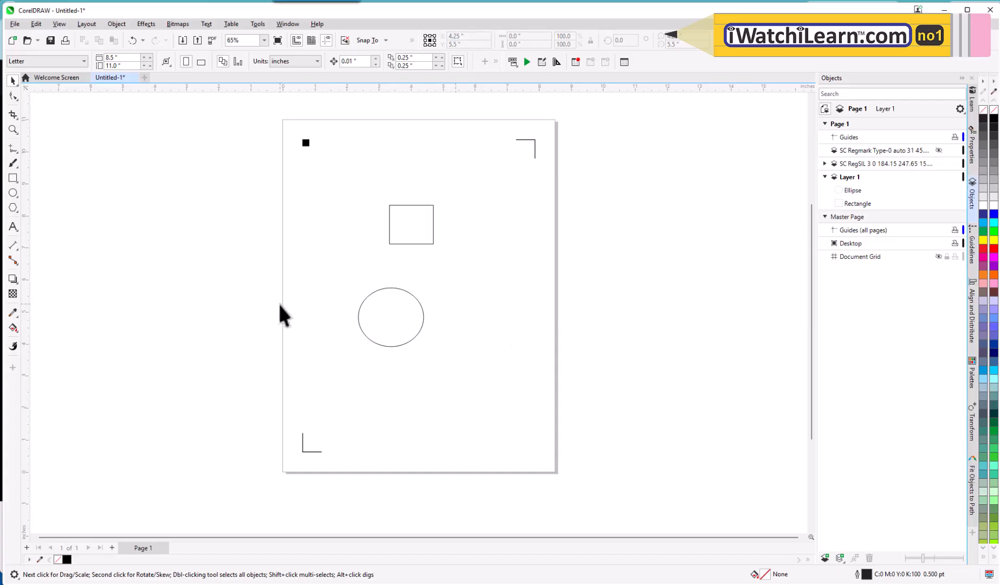
- Run the SilhouetteConnect Module1.export macro with nothing selected, and close Silhouette CONNECT after checking the page preview
{"action": "left_click", "coordinate": [526, 60]}
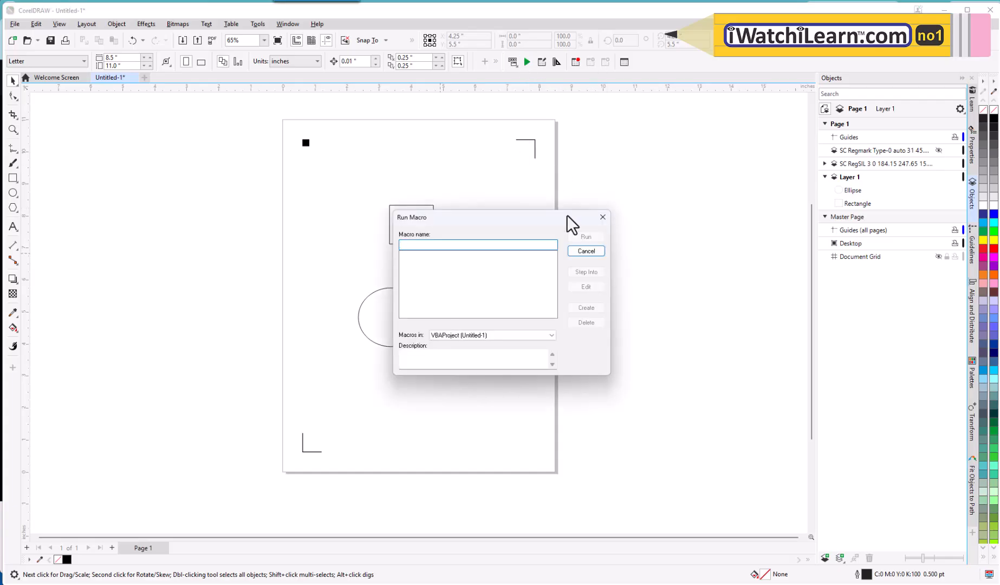
{"action": "left_click", "coordinate": [550, 336]}
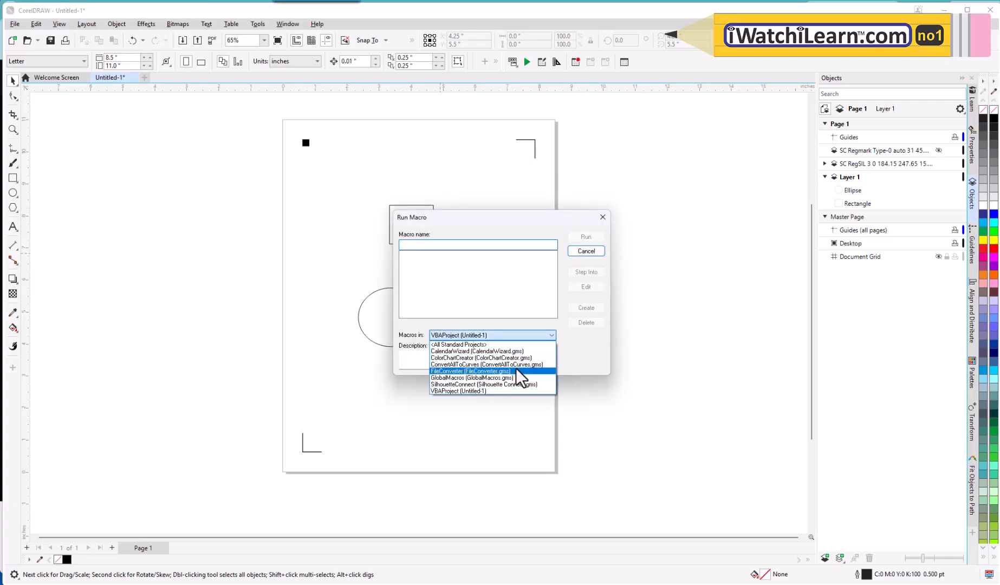
{"action": "left_click", "coordinate": [514, 385]}
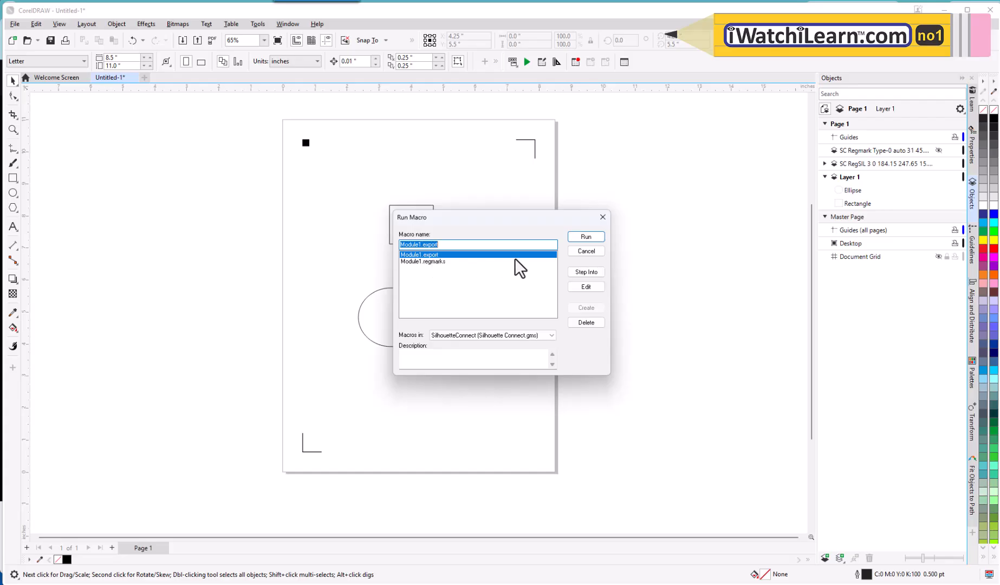
{"action": "left_click", "coordinate": [585, 237]}
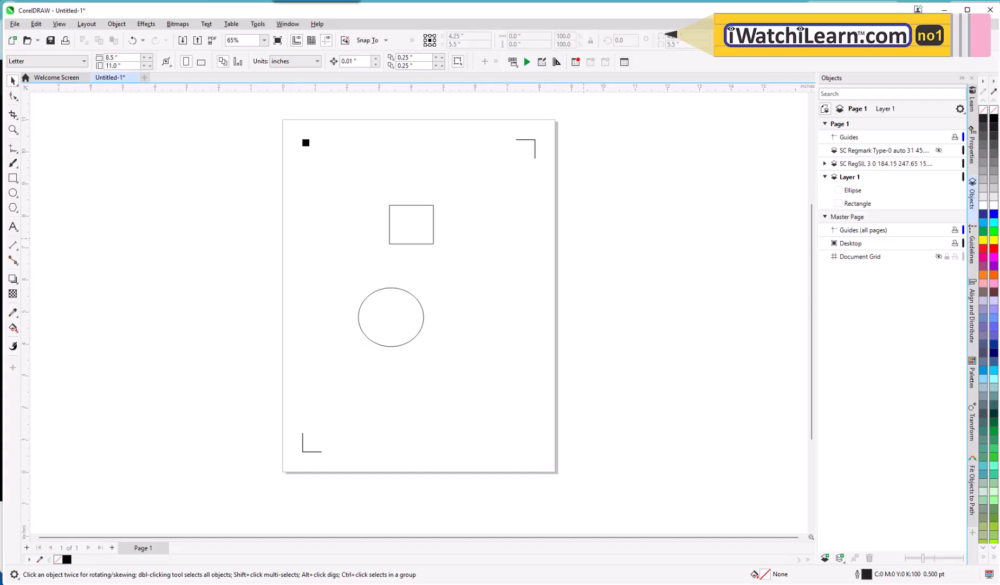
{"action": "left_click_drag", "start_coordinate": [0, 107], "coordinate": [437, 103]}
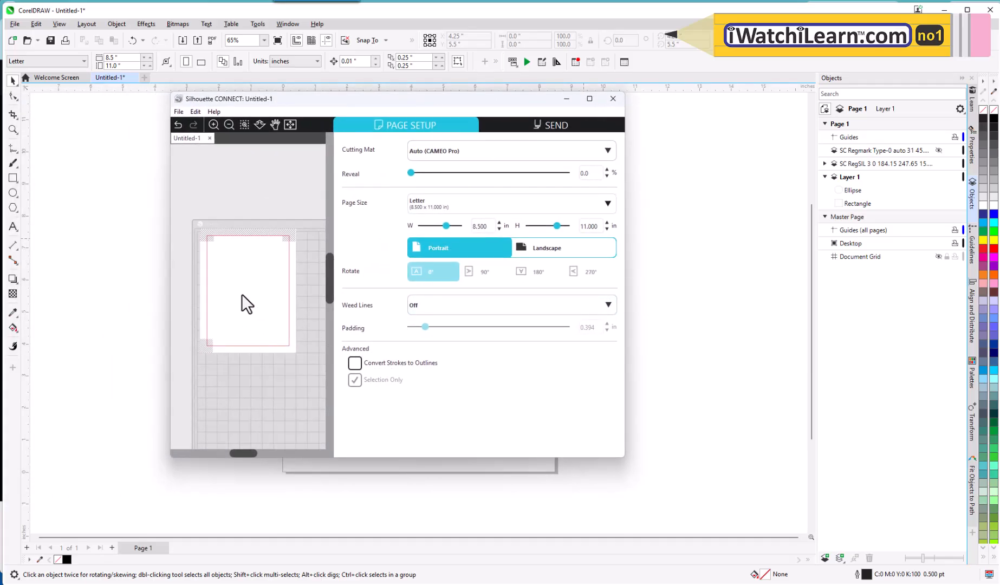
{"action": "left_click", "coordinate": [613, 99]}
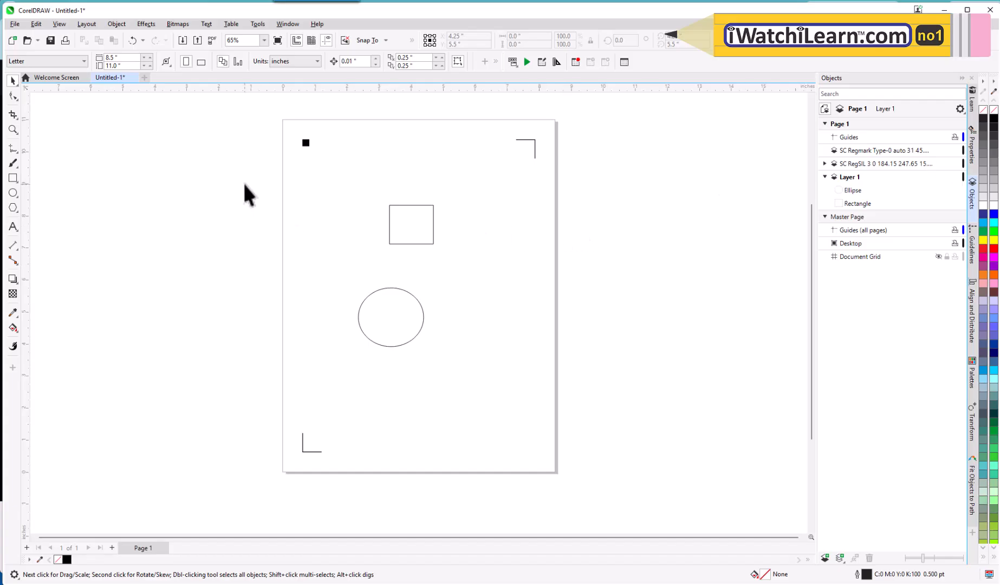
- Repeat the SilhouetteConnect Module1.export without a selection, review the page setup preview, and close Silhouette CONNECT
{"action": "left_click", "coordinate": [527, 62]}
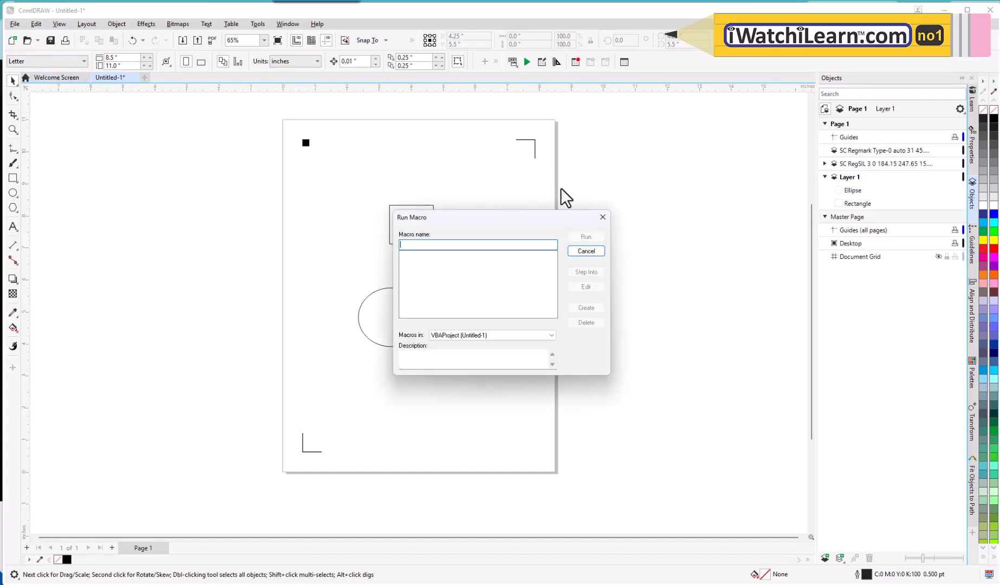
{"action": "left_click", "coordinate": [551, 335]}
{"action": "left_click", "coordinate": [494, 386]}
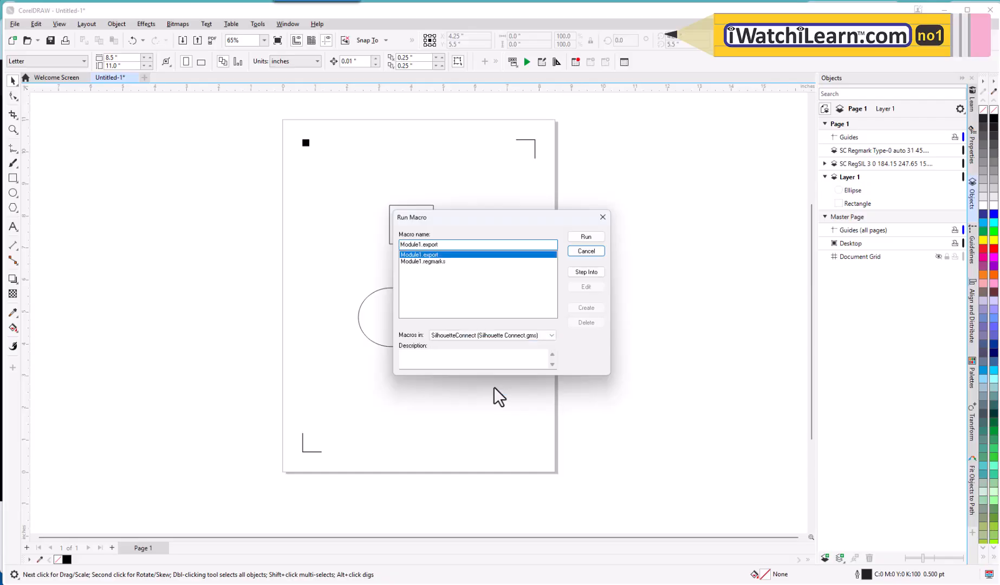
{"action": "left_click", "coordinate": [585, 238]}
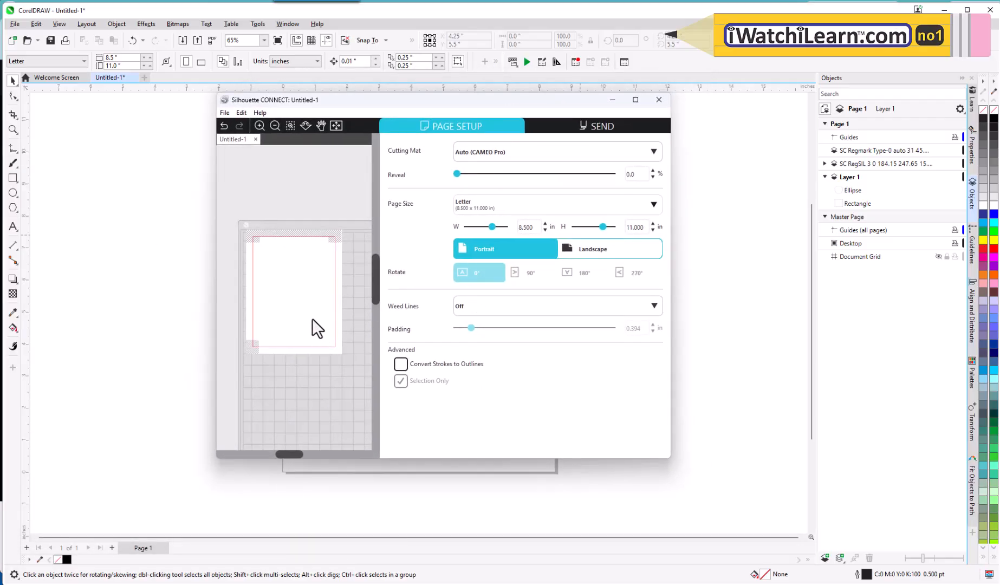
{"action": "left_click", "coordinate": [657, 100]}
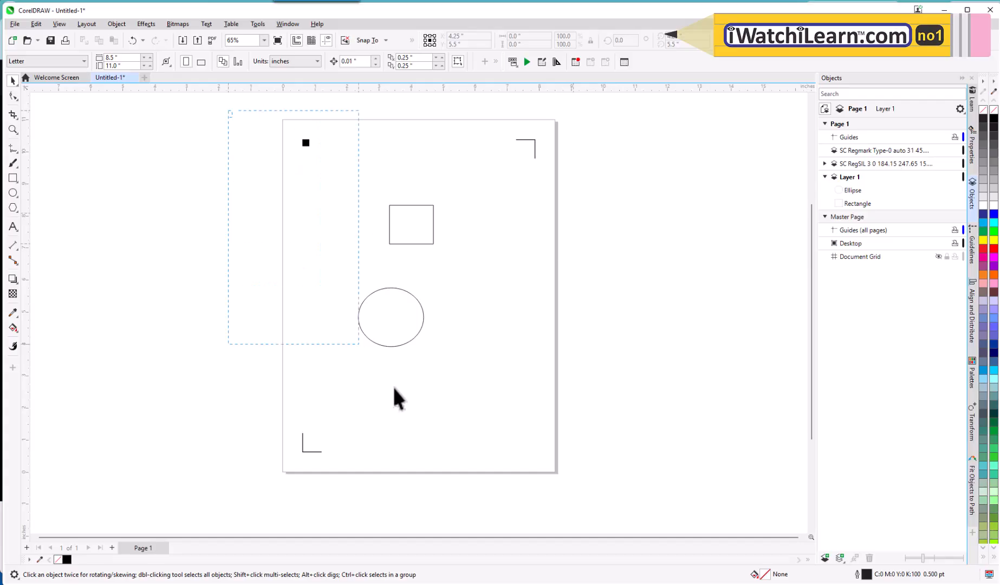
- Marquee-select the rectangle, ellipse and registration marks, and export them with the SilhouetteConnect Module1.export macro
{"action": "left_click_drag", "start_coordinate": [586, 508], "coordinate": [623, 509]}
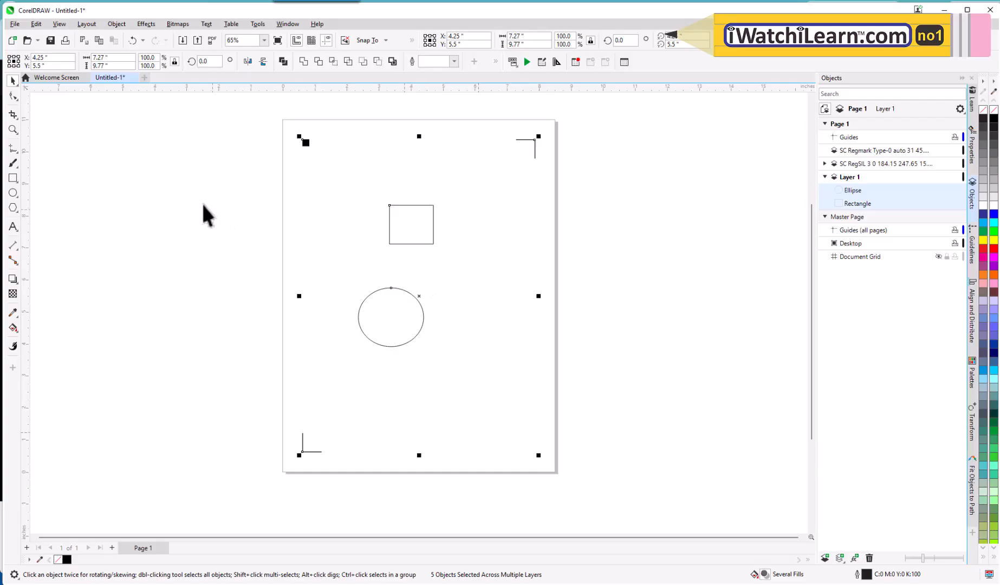
{"action": "left_click", "coordinate": [526, 61]}
{"action": "left_click", "coordinate": [550, 334]}
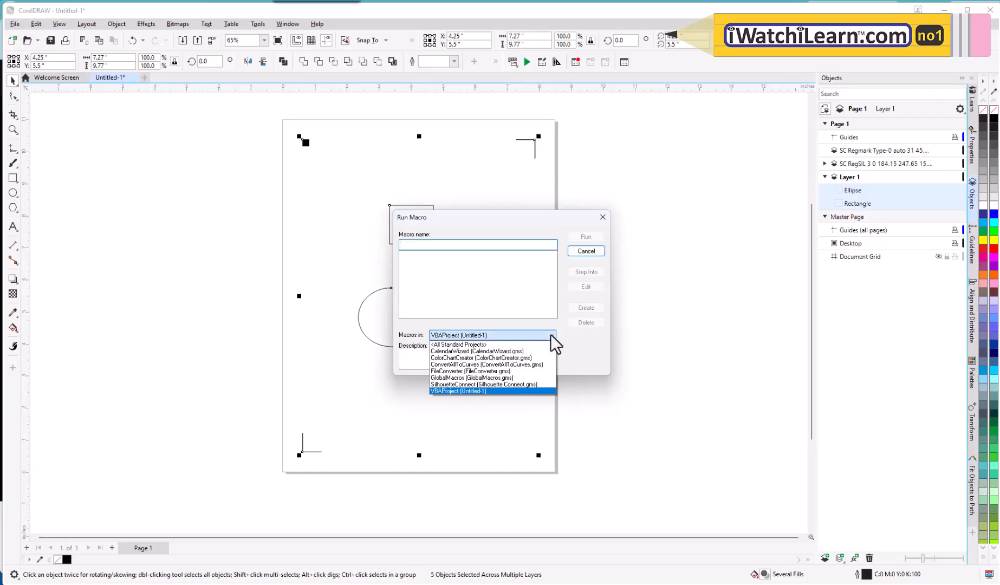
{"action": "left_click", "coordinate": [480, 384]}
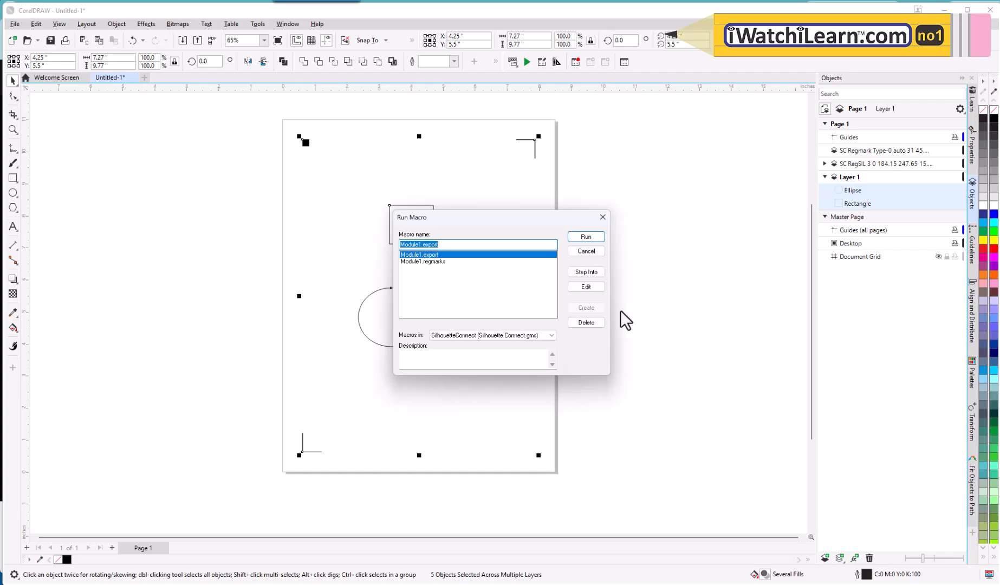
{"action": "left_click", "coordinate": [583, 238]}
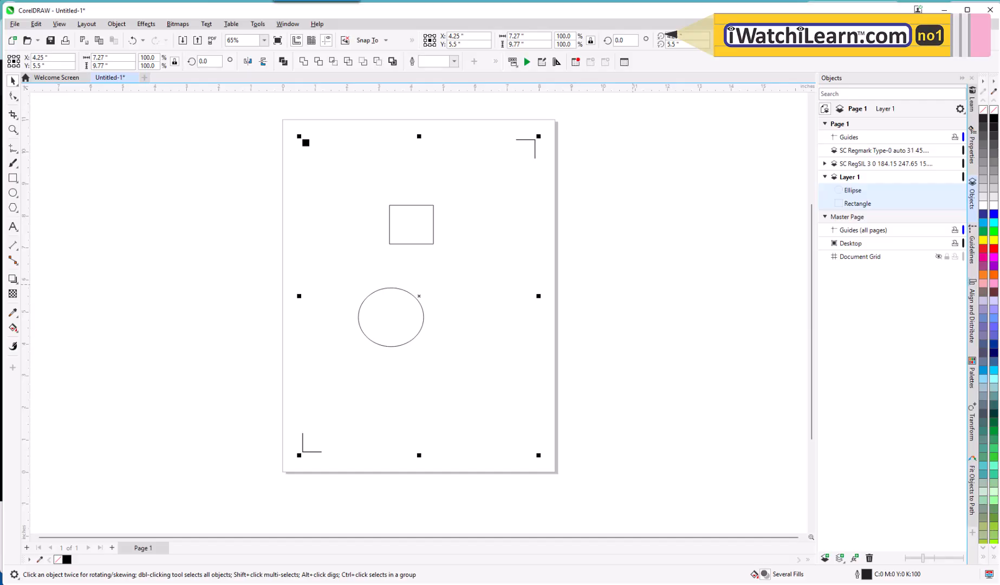
- Review the exported shapes in Silhouette CONNECT's page setup and the cutter's send settings, and close its window
{"action": "left_click_drag", "start_coordinate": [376, 154], "coordinate": [487, 119]}
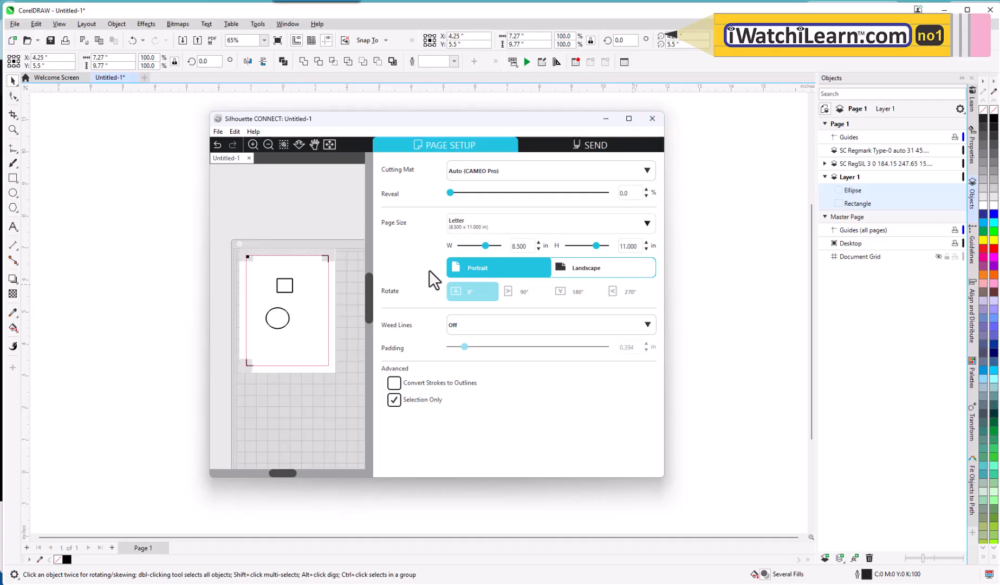
{"action": "left_click", "coordinate": [589, 143]}
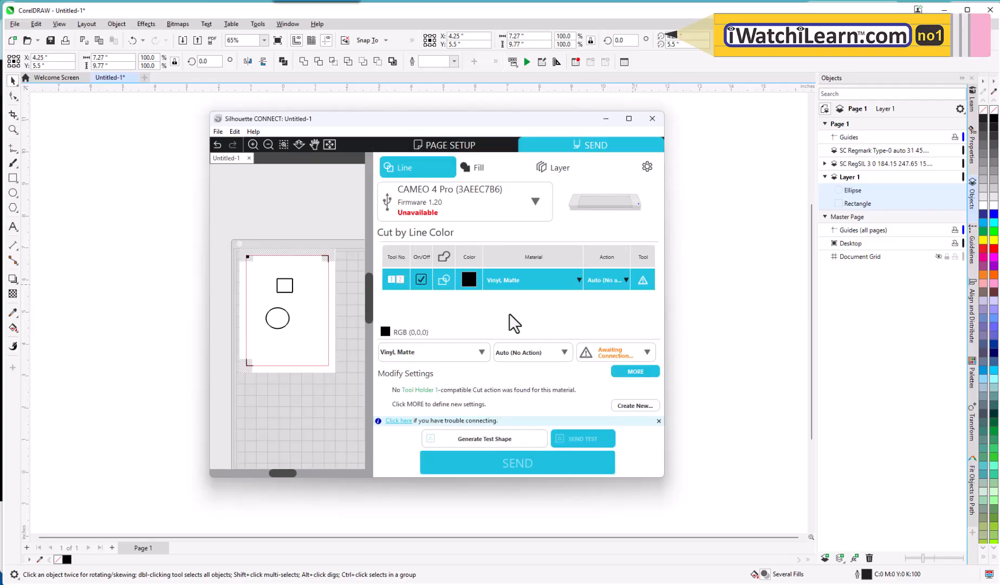
{"action": "left_click", "coordinate": [652, 118]}
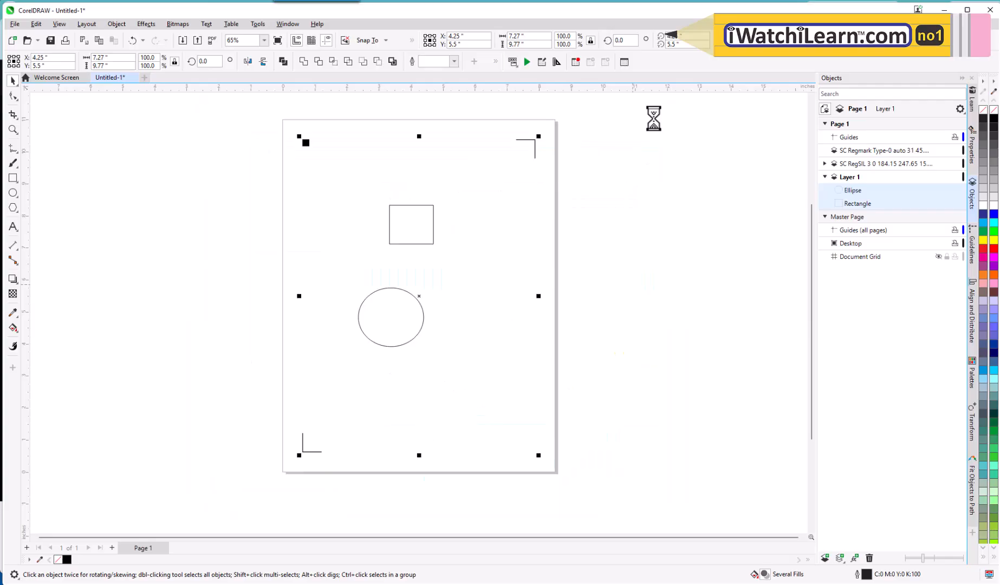
- Deselect the objects and create a new Letter-size document named Untitled-2
{"action": "left_click", "coordinate": [187, 276]}
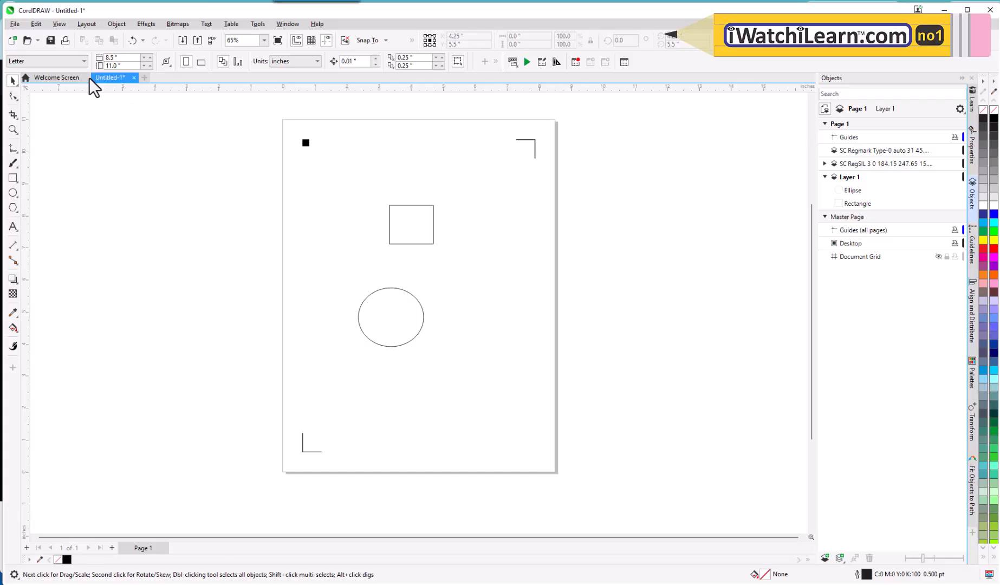
{"action": "left_click", "coordinate": [14, 25]}
{"action": "left_click", "coordinate": [22, 37]}
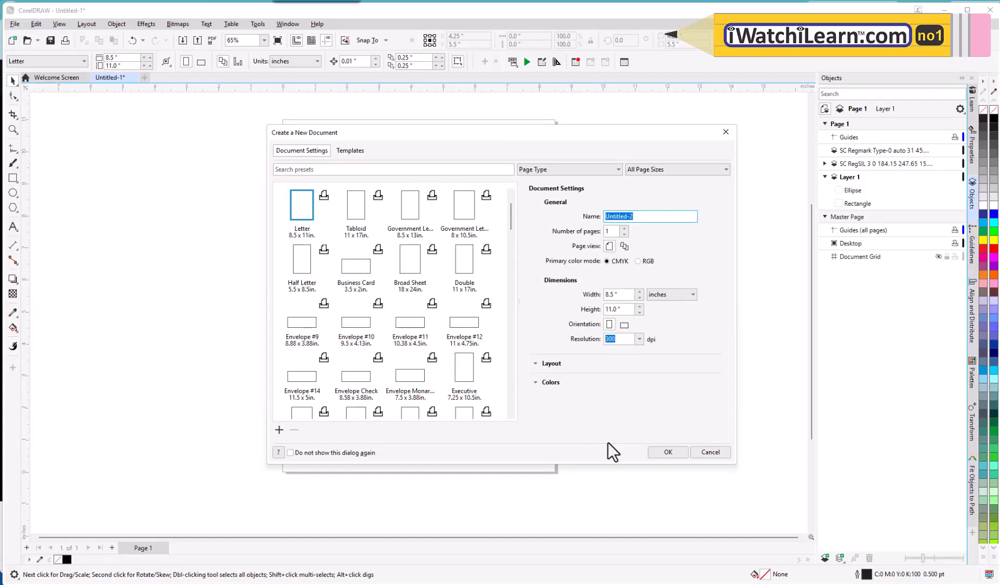
{"action": "left_click", "coordinate": [667, 452]}
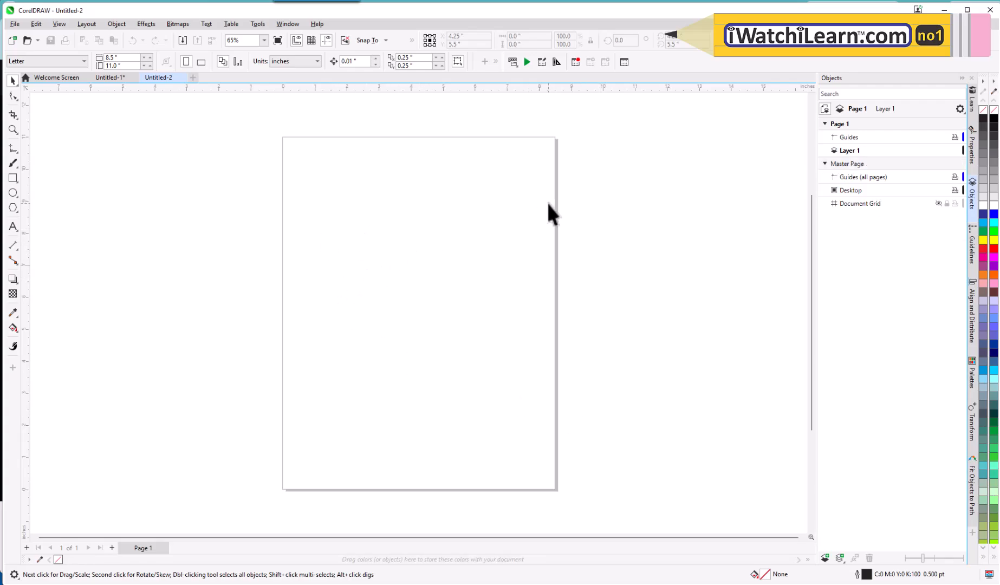
- Run the Module1.regmarks macro from the SilhouetteConnect project in the new document
{"action": "left_click", "coordinate": [526, 62]}
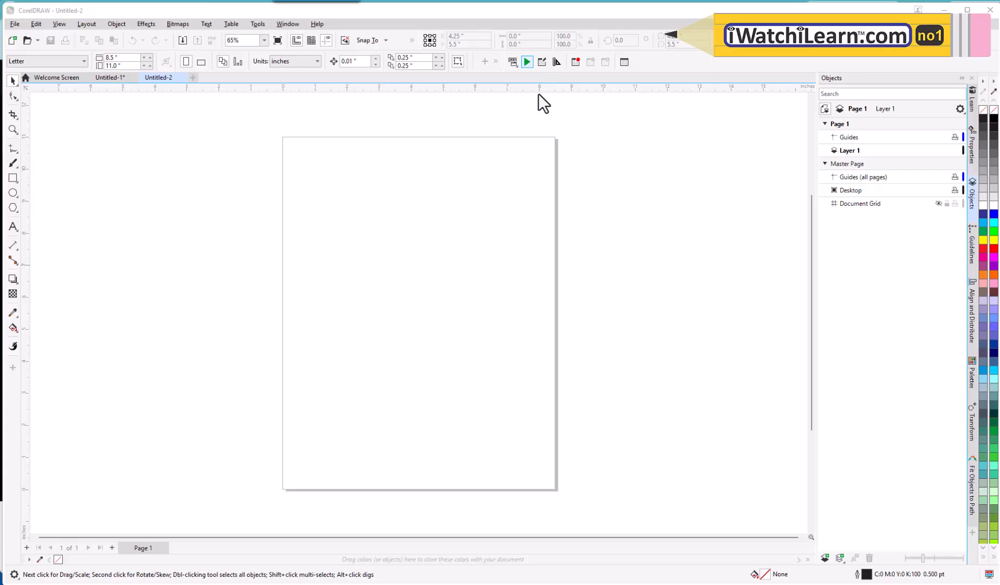
{"action": "left_click", "coordinate": [551, 335]}
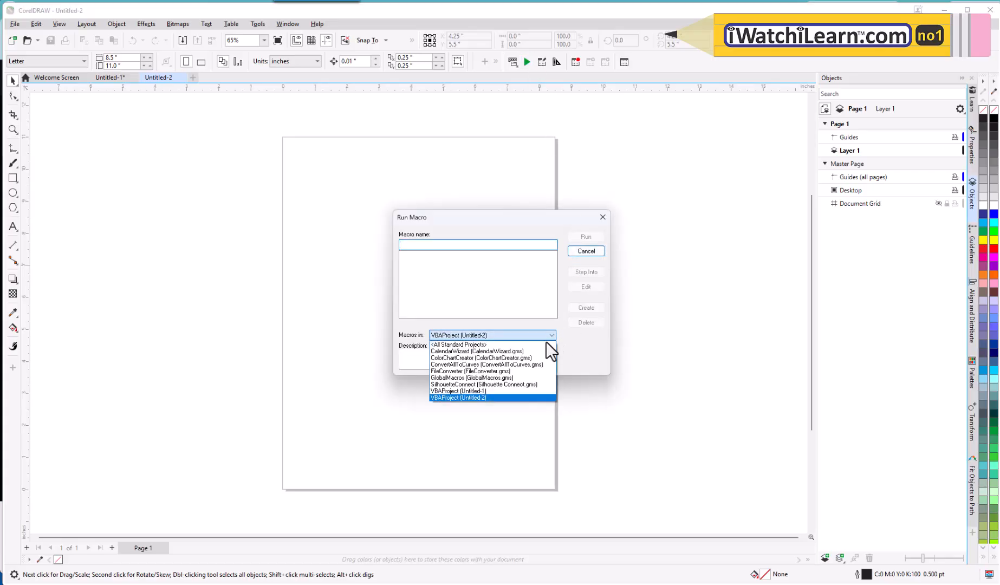
{"action": "left_click", "coordinate": [474, 390]}
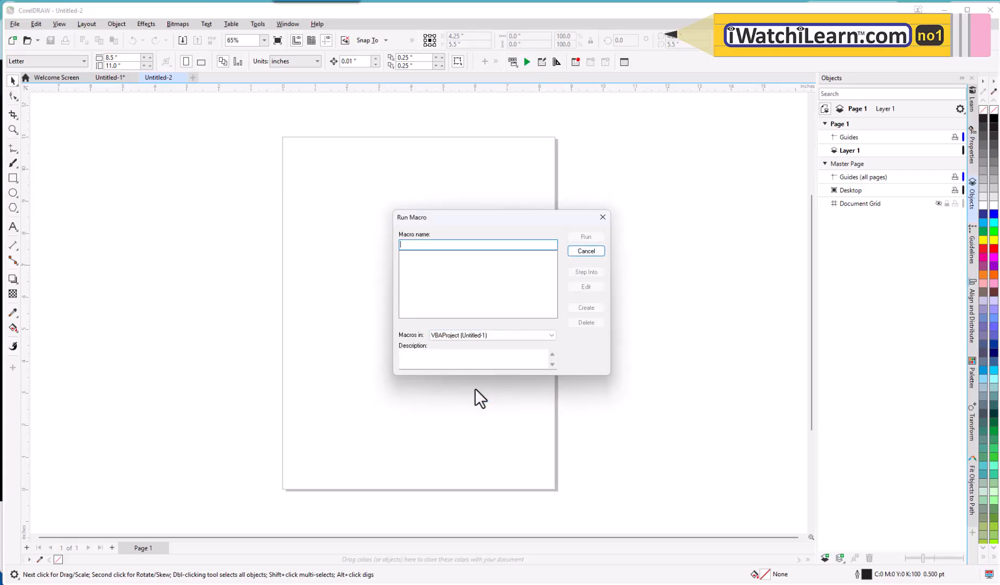
{"action": "left_click", "coordinate": [549, 335]}
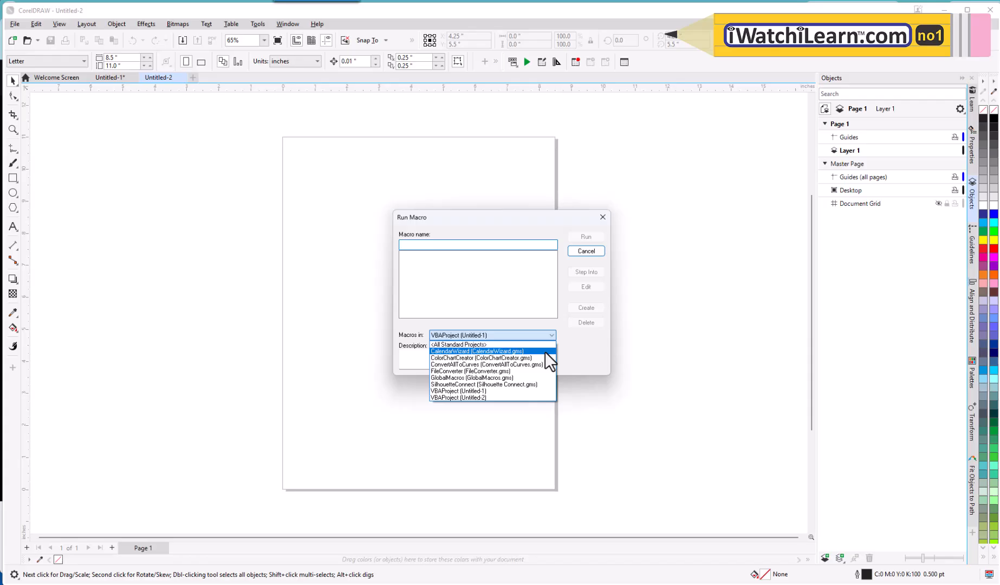
{"action": "left_click", "coordinate": [498, 382]}
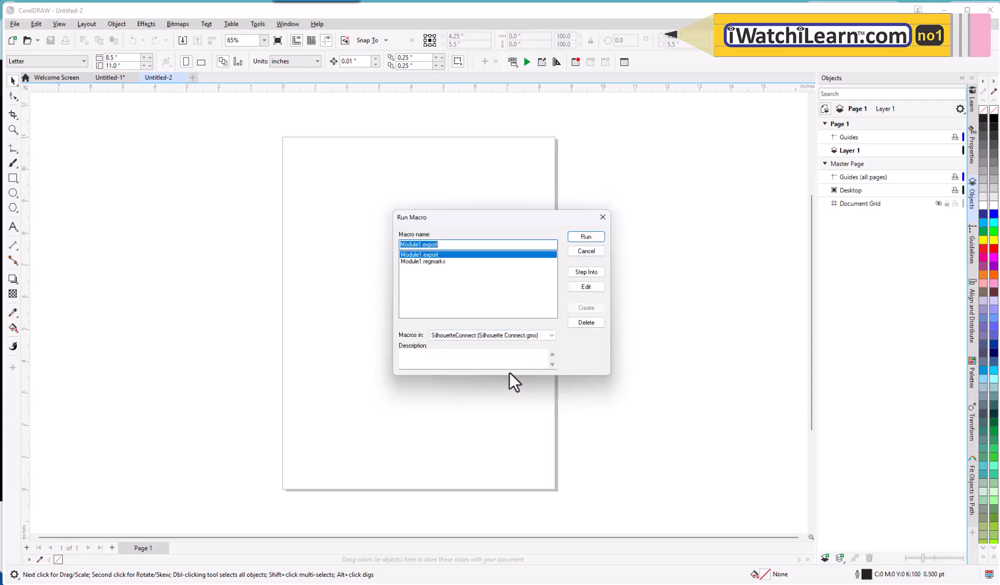
{"action": "left_click", "coordinate": [435, 262]}
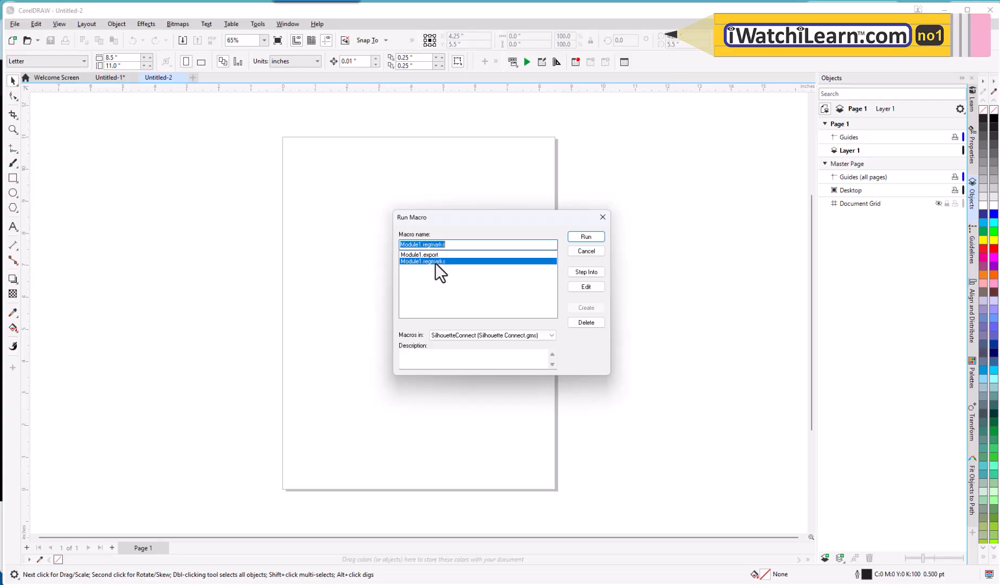
{"action": "left_click", "coordinate": [583, 238]}
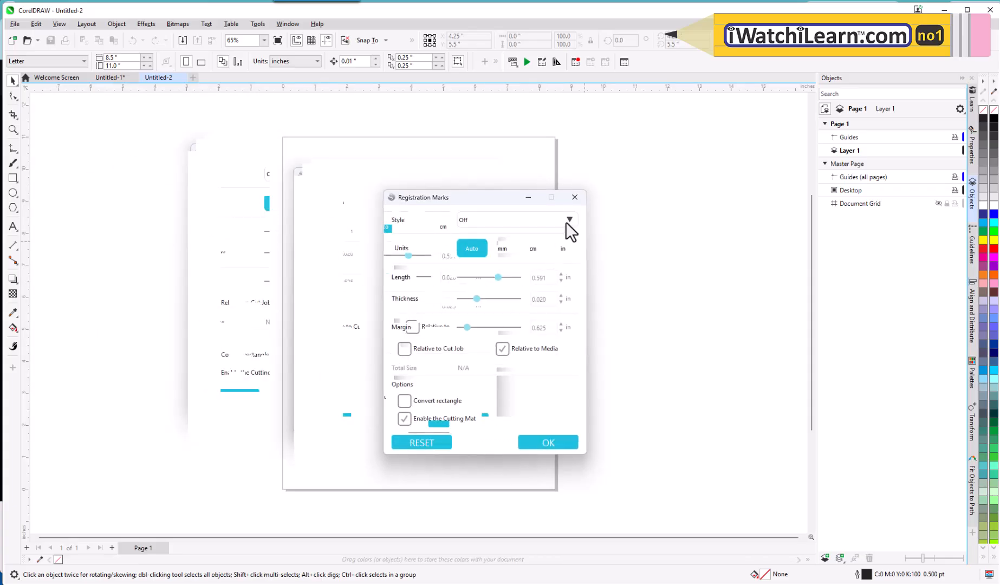
- Set the registration mark style to Type 1 (CAMEO, Portrait, CURIO) and add the marks to the page
{"action": "left_click", "coordinate": [568, 221]}
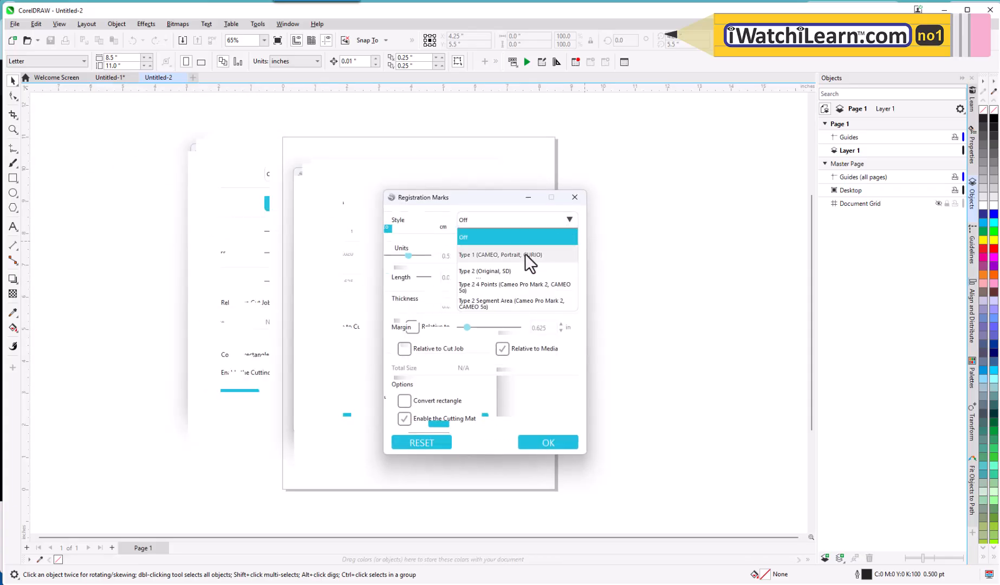
{"action": "left_click", "coordinate": [525, 254]}
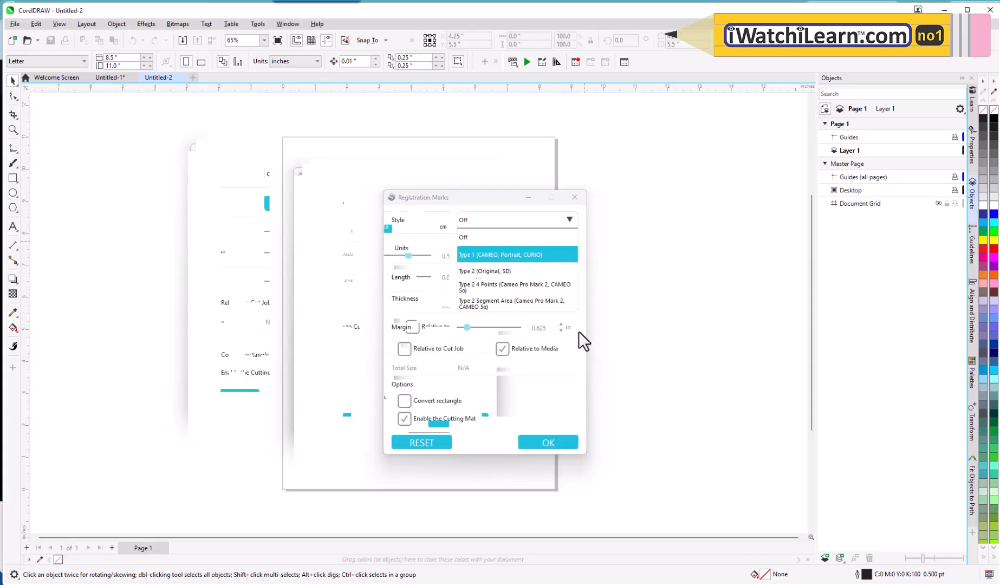
{"action": "left_click", "coordinate": [556, 439]}
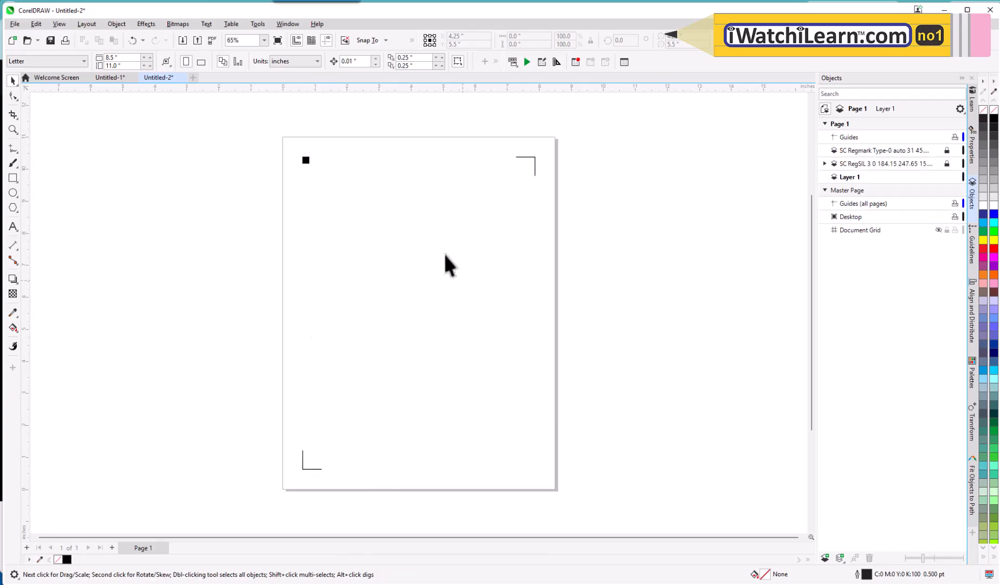
- Draw a small rectangle in the page's upper area and a circle about 1.29 inches across below it
{"action": "left_click", "coordinate": [11, 181]}
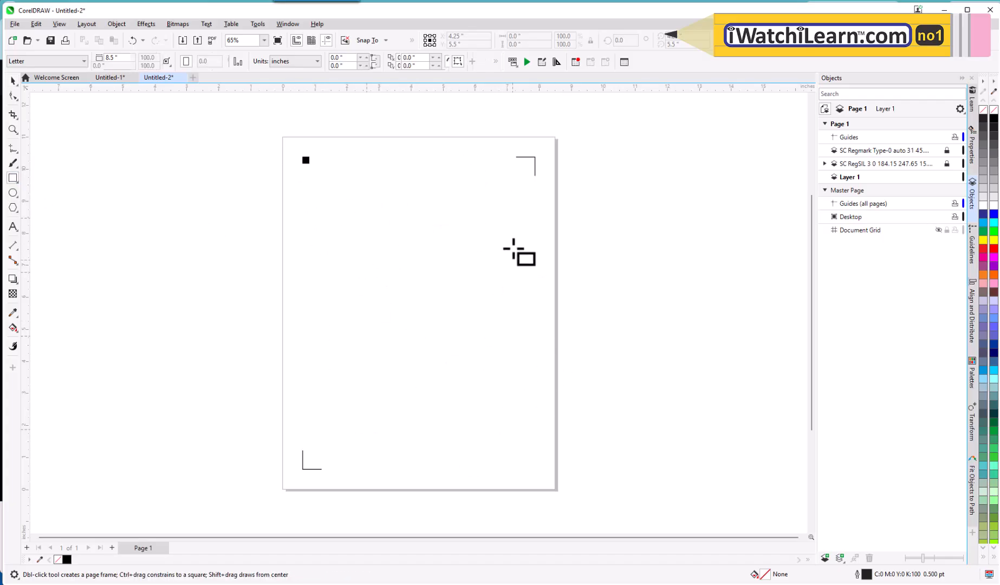
{"action": "left_click_drag", "start_coordinate": [350, 213], "coordinate": [429, 312]}
{"action": "left_click", "coordinate": [13, 194]}
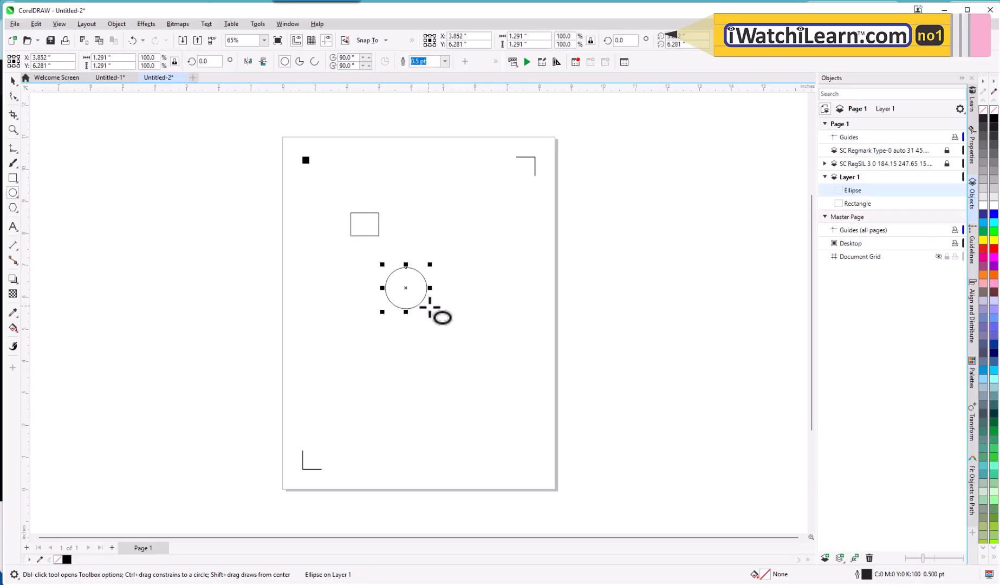
{"action": "left_click", "coordinate": [13, 81]}
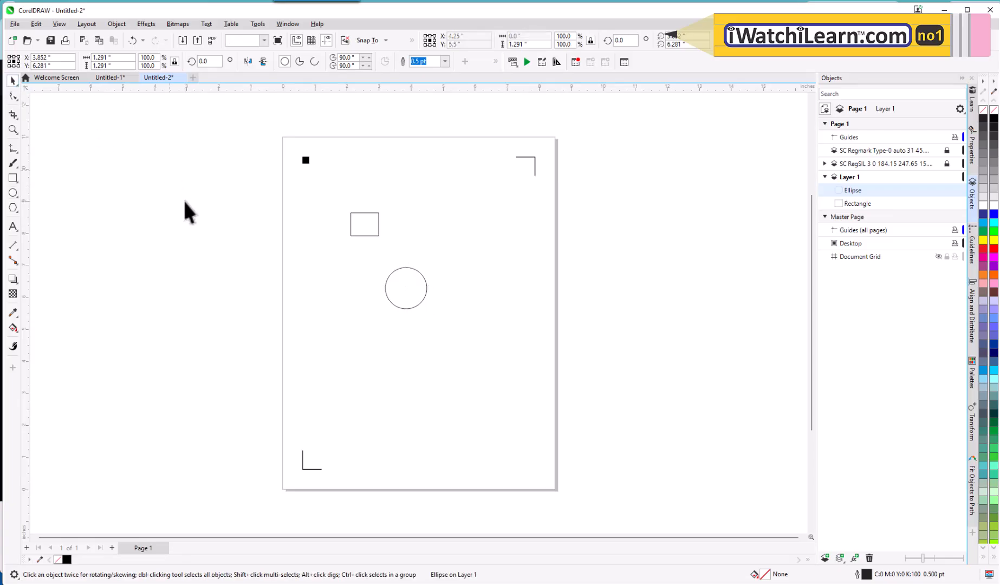
- Try to marquee-select the shapes together with the locked registration marks, and clear the selection
{"action": "left_click", "coordinate": [185, 202]}
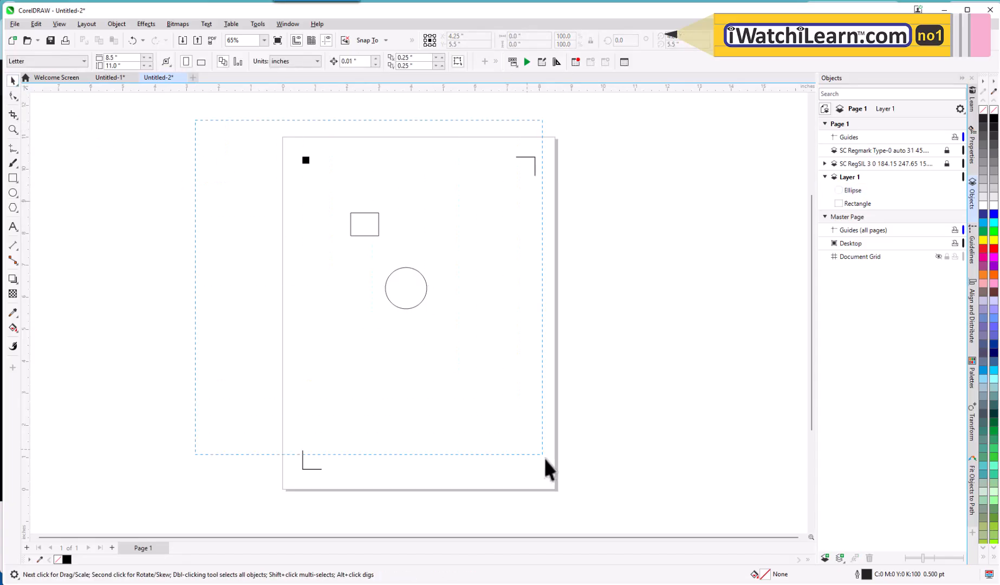
{"action": "left_click_drag", "start_coordinate": [603, 515], "coordinate": [602, 513]}
{"action": "left_click", "coordinate": [175, 197]}
- Unlock the SC RegSIL and SC Regmark layers, test marquee-selecting the marks with the shapes, and deselect everything
{"action": "left_click", "coordinate": [938, 163]}
{"action": "left_click", "coordinate": [938, 163]}
{"action": "left_click", "coordinate": [945, 150]}
{"action": "left_click_drag", "start_coordinate": [542, 487], "coordinate": [645, 506]}
{"action": "left_click", "coordinate": [645, 506]}
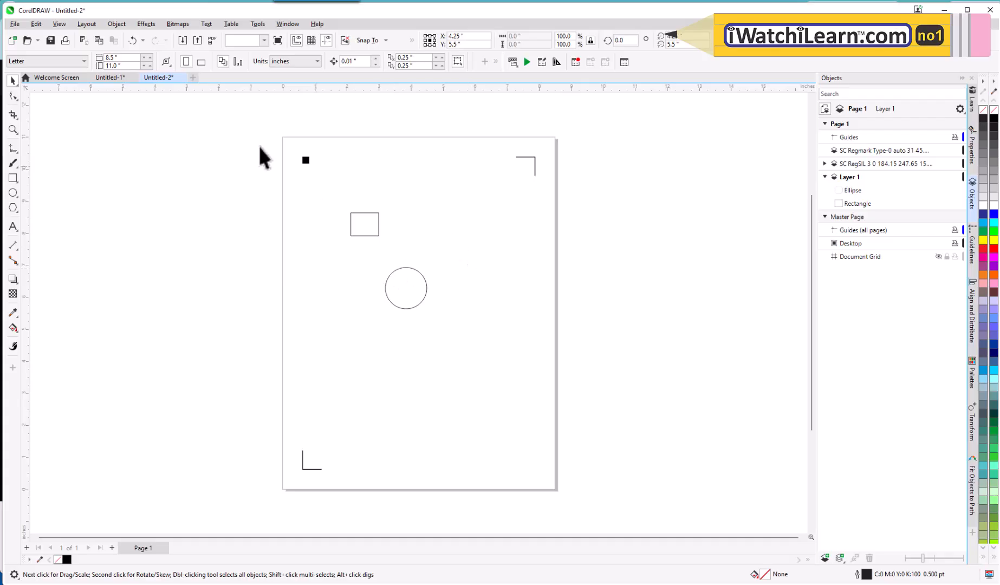
{"action": "left_click_drag", "start_coordinate": [211, 106], "coordinate": [602, 506]}
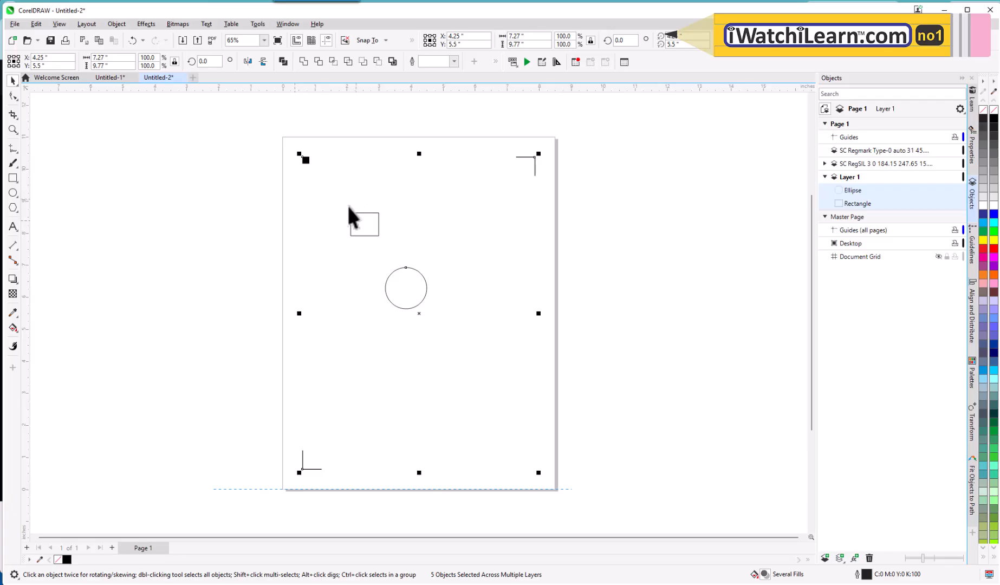
{"action": "left_click", "coordinate": [209, 234]}
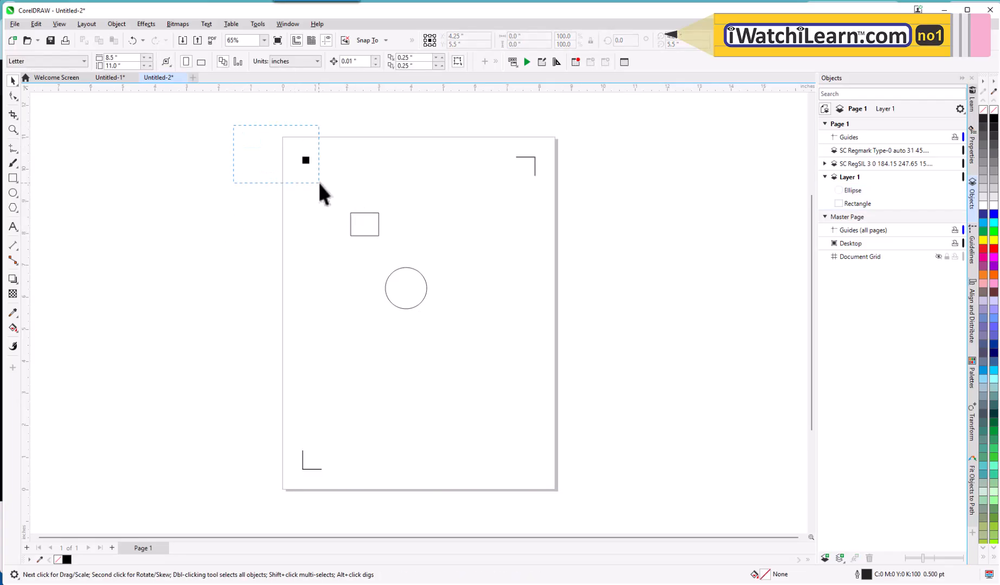
- Move the square registration mark off the page, undo the move, and deselect it
{"action": "left_click_drag", "start_coordinate": [319, 183], "coordinate": [216, 174]}
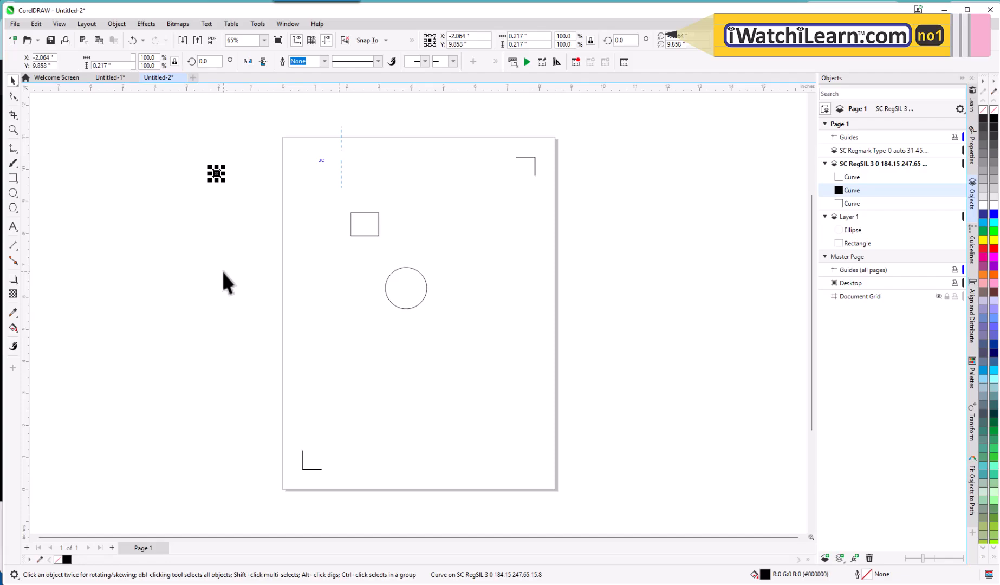
{"action": "key", "text": "ctrl+z"}
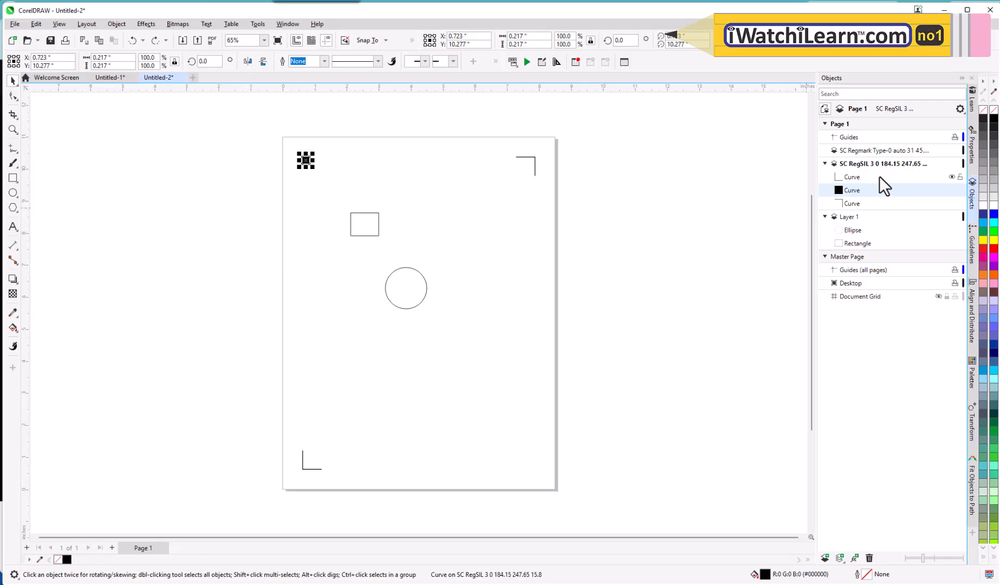
{"action": "left_click", "coordinate": [212, 283]}
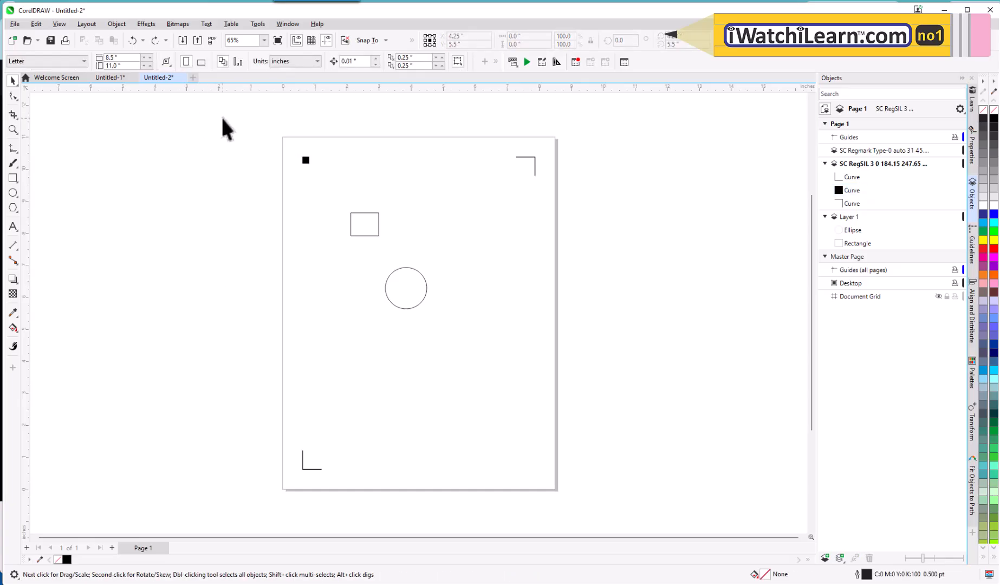
- Marquee-select the rectangle, circle and registration marks, and export them to Silhouette CONNECT with the SilhouetteConnect Module1.export macro
{"action": "left_click_drag", "start_coordinate": [297, 323], "coordinate": [613, 507]}
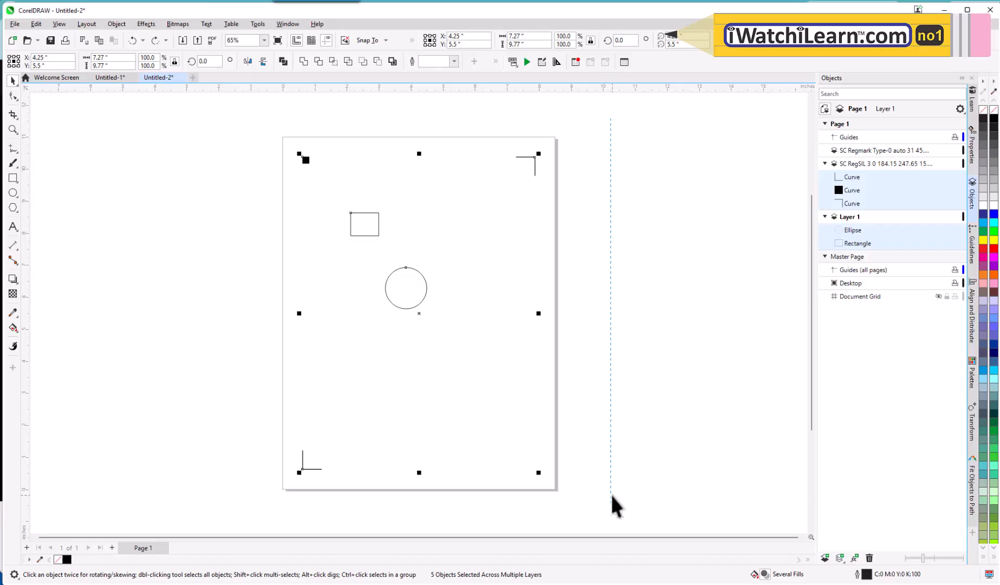
{"action": "left_click", "coordinate": [527, 62]}
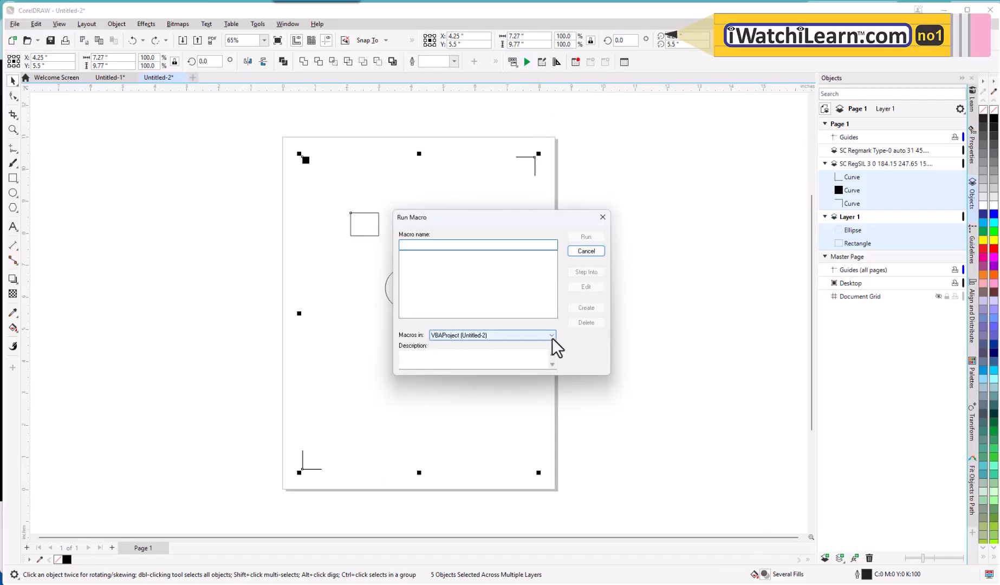
{"action": "left_click", "coordinate": [553, 337]}
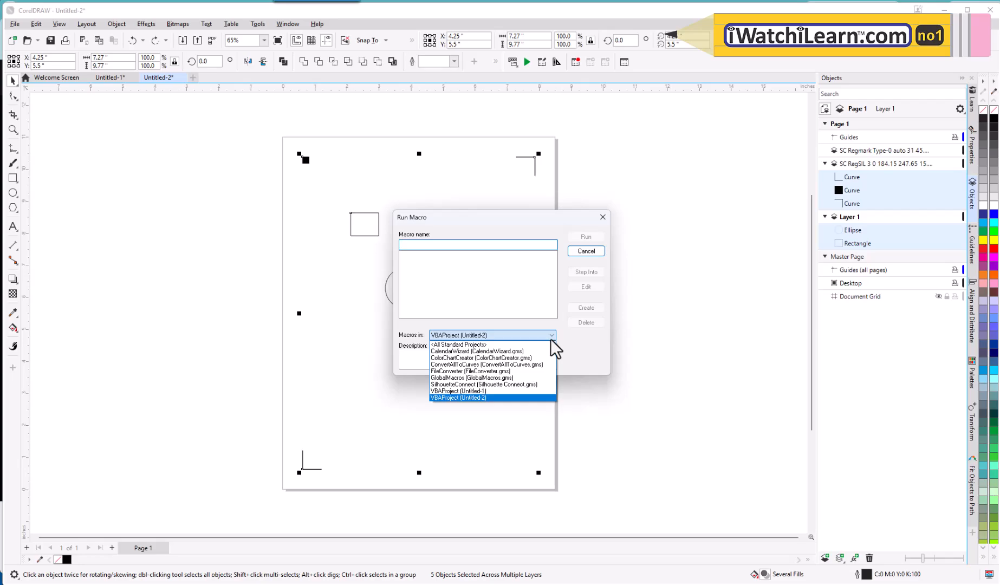
{"action": "left_click", "coordinate": [484, 383]}
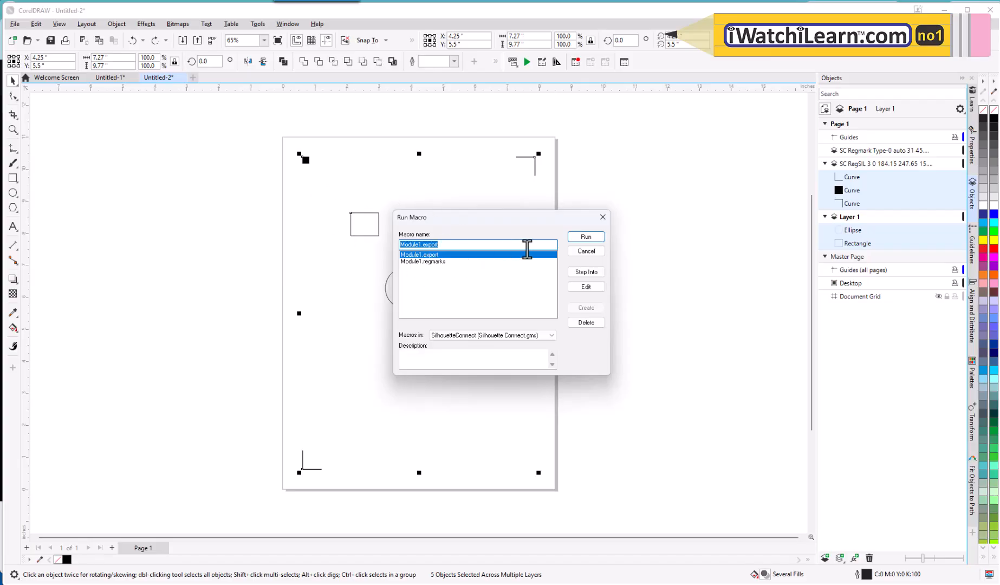
{"action": "left_click", "coordinate": [585, 237]}
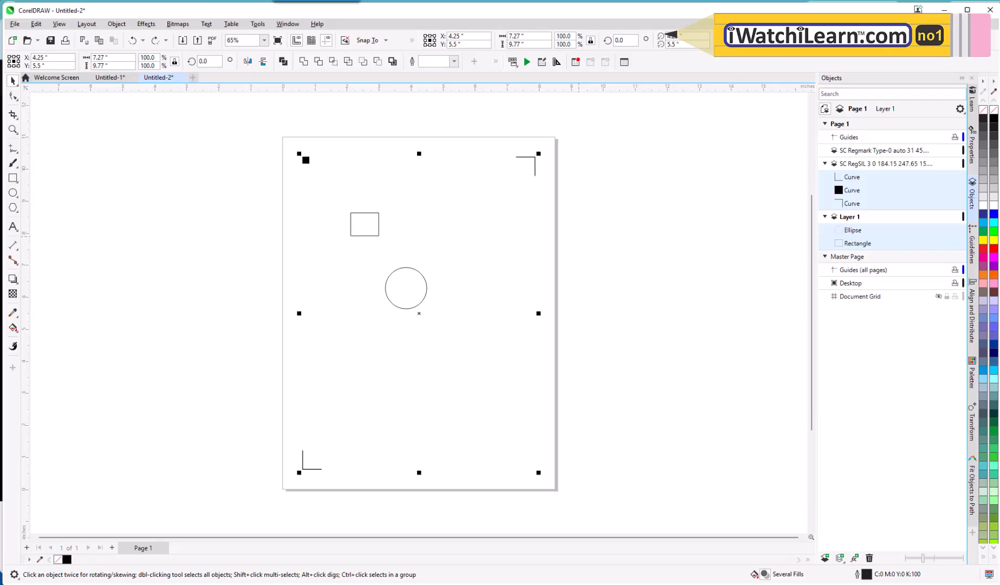
{"action": "left_click_drag", "start_coordinate": [145, 98], "coordinate": [472, 102]}
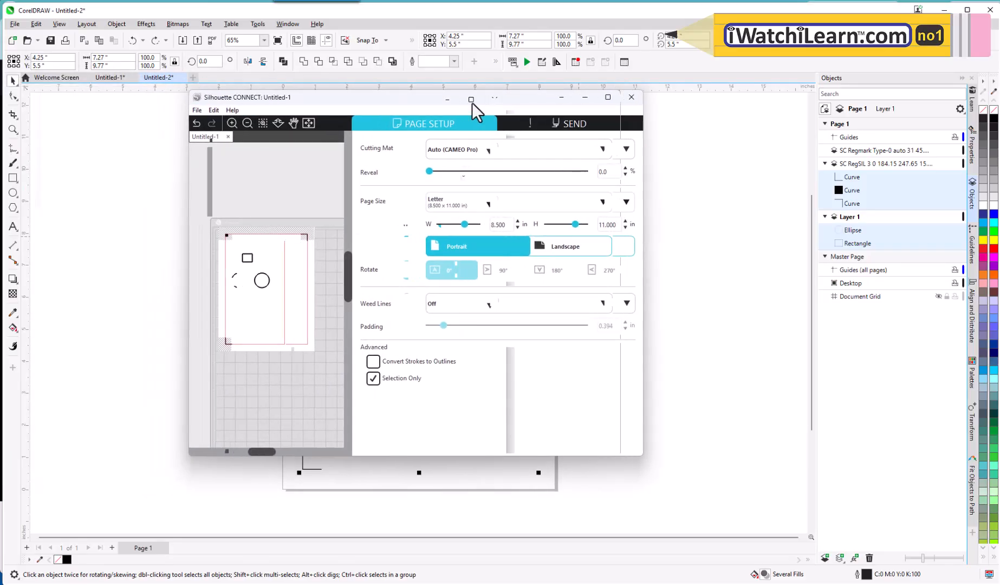